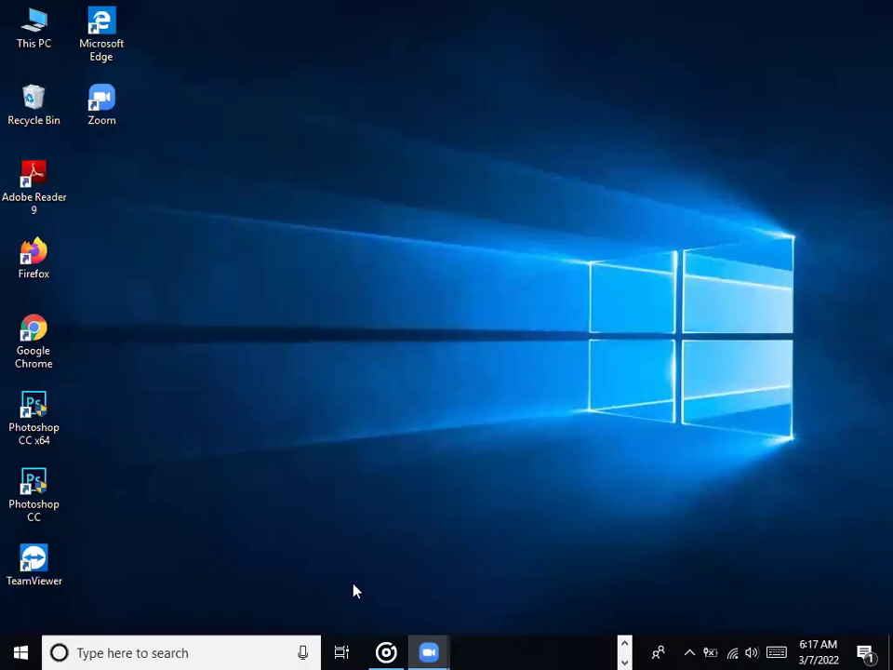
Launch Photoshop CC x64 from its desktop shortcut.
left_click(400, 644)
left_click(400, 643)
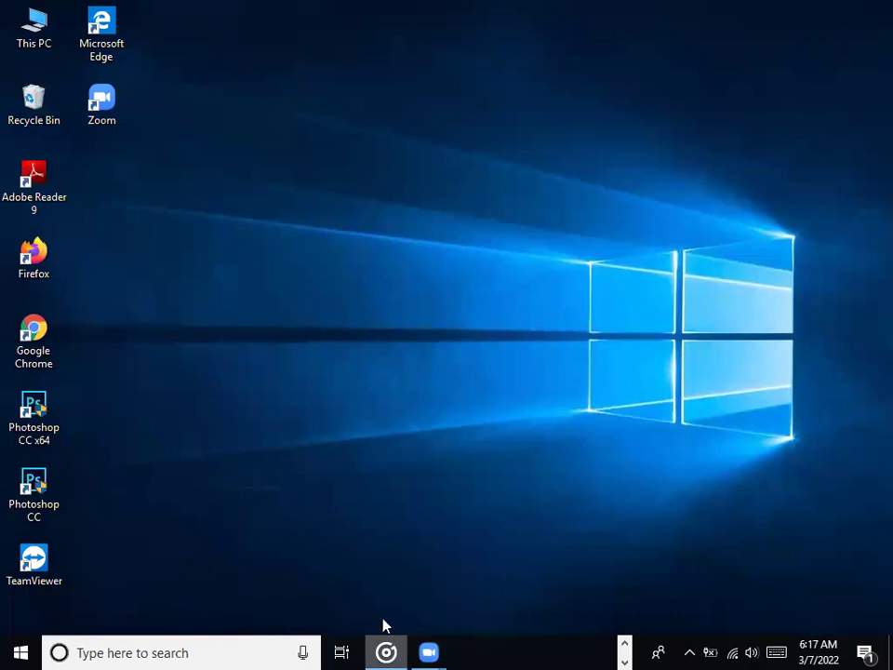
double_click(42, 407)
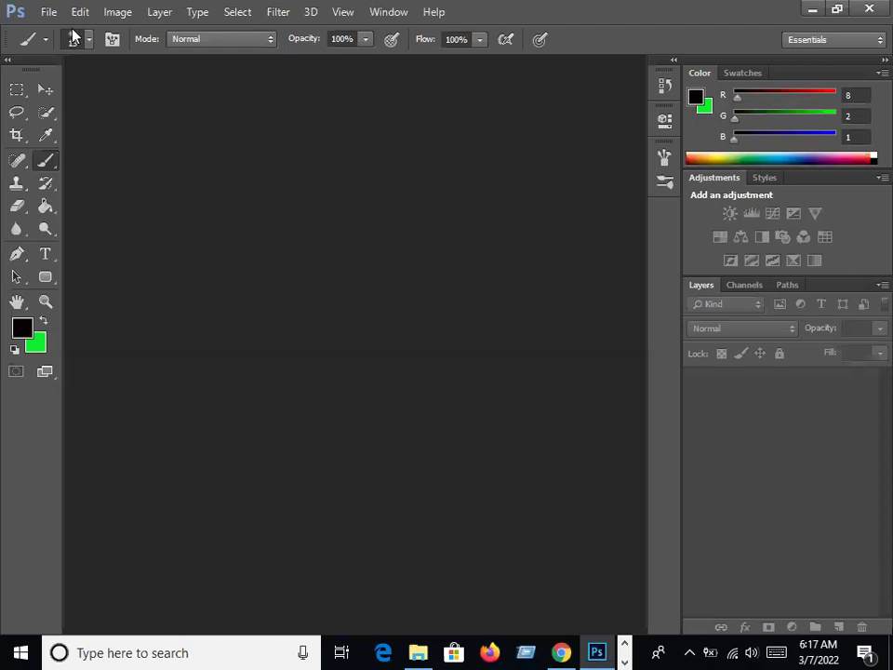
Create a new document 11 × 8 inches at 150 pixels/inch.
left_click(49, 13)
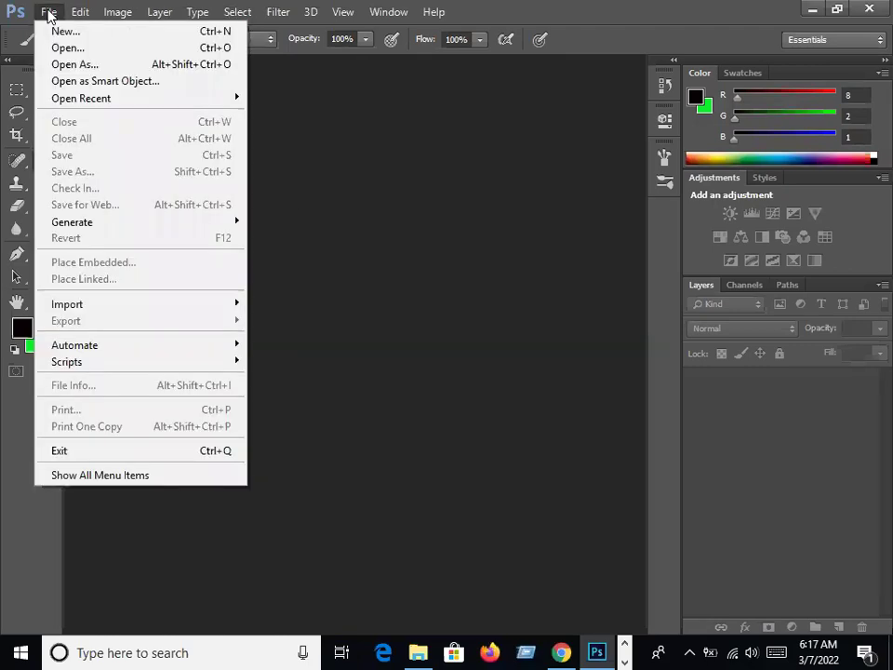
left_click(58, 31)
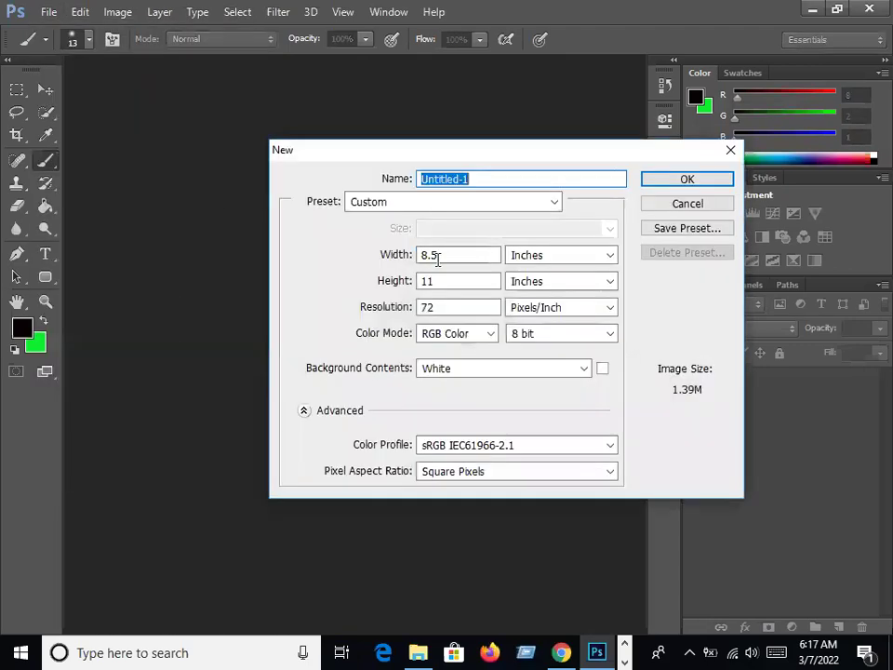
left_click(449, 258)
key("BackSpace")
key("BackSpace")
key("BackSpace")
type("11")
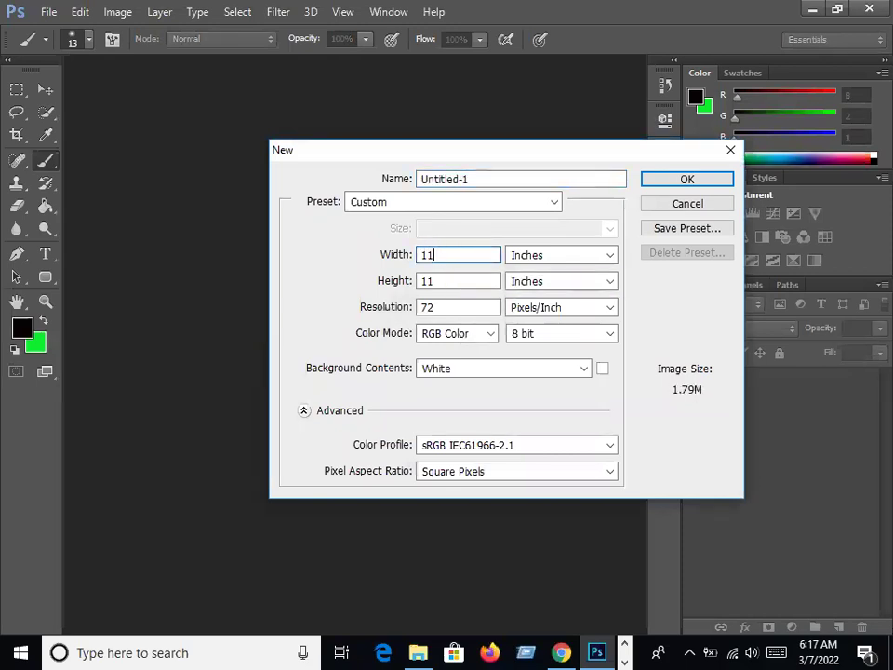
left_click(453, 278)
key("BackSpace")
key("BackSpace")
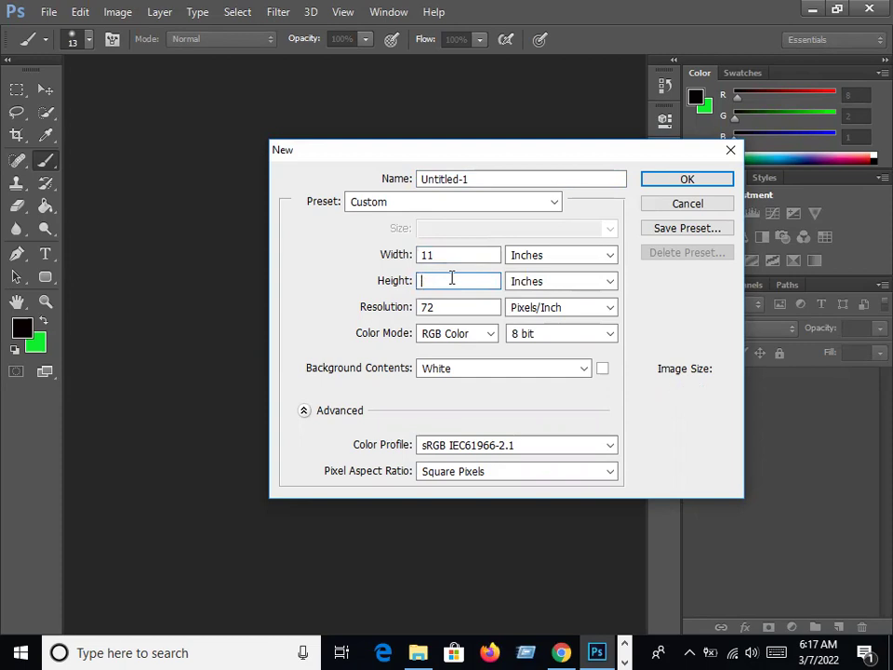
type("8")
left_click(433, 309)
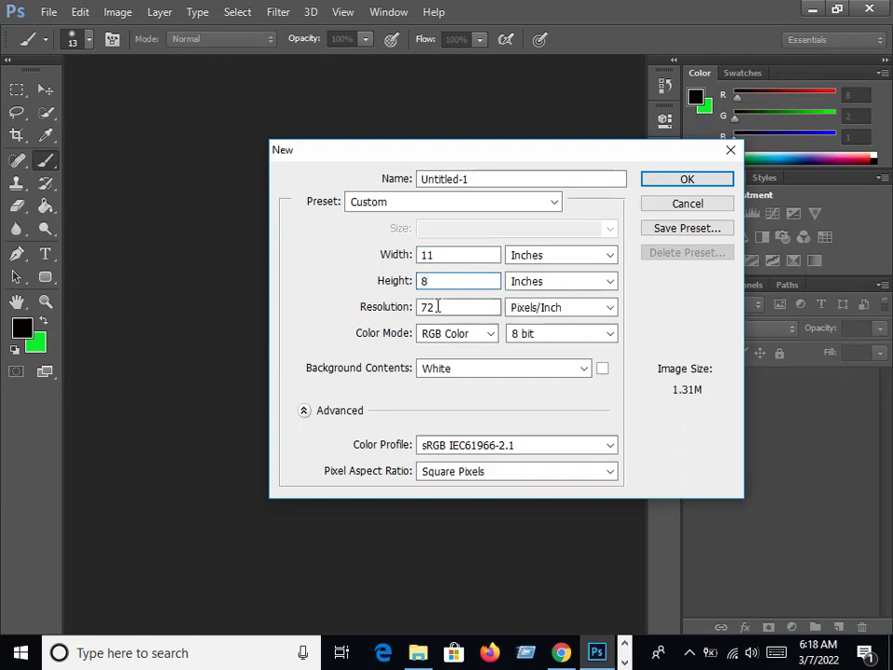
key("BackSpace")
key("BackSpace")
type("150")
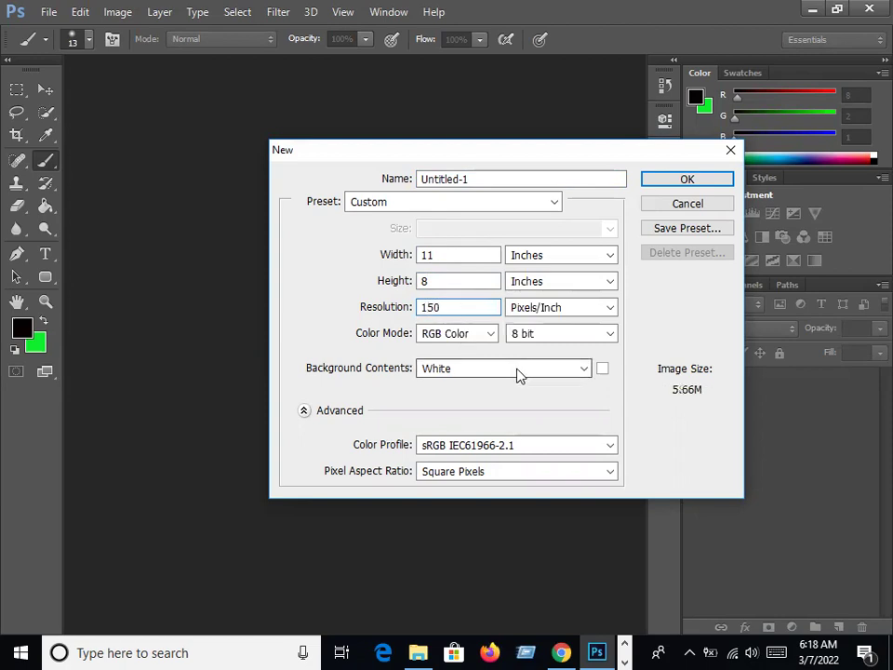
left_click(690, 181)
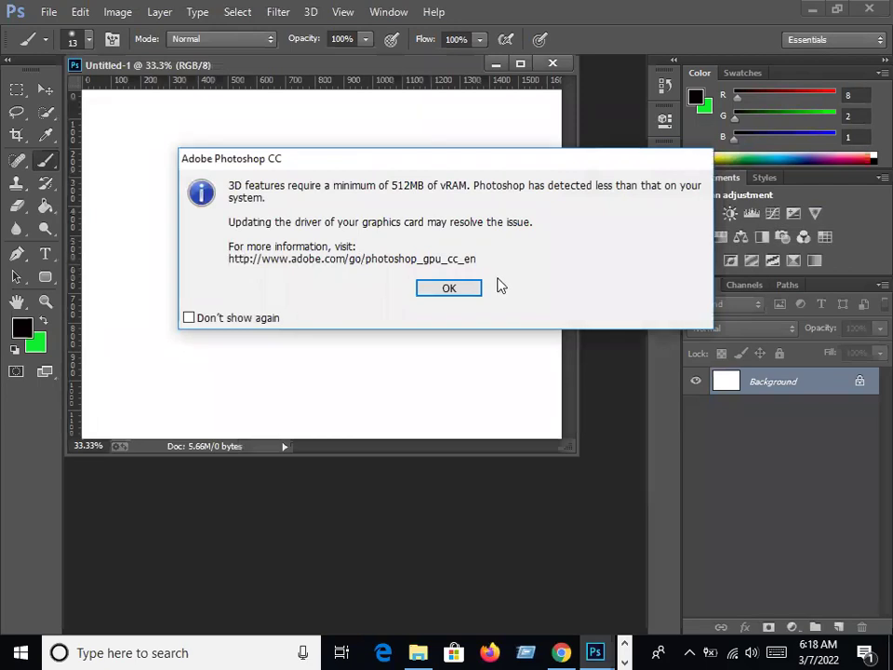
Dismiss the warning and marquee-select a full-width strip across the canvas bottom.
left_click(475, 289)
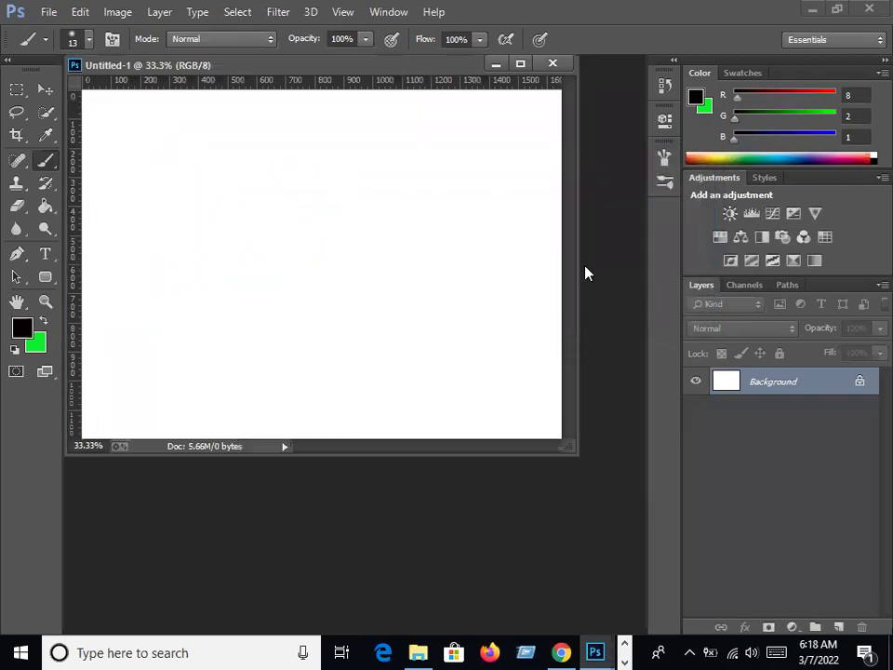
left_click_drag(267, 71, 301, 138)
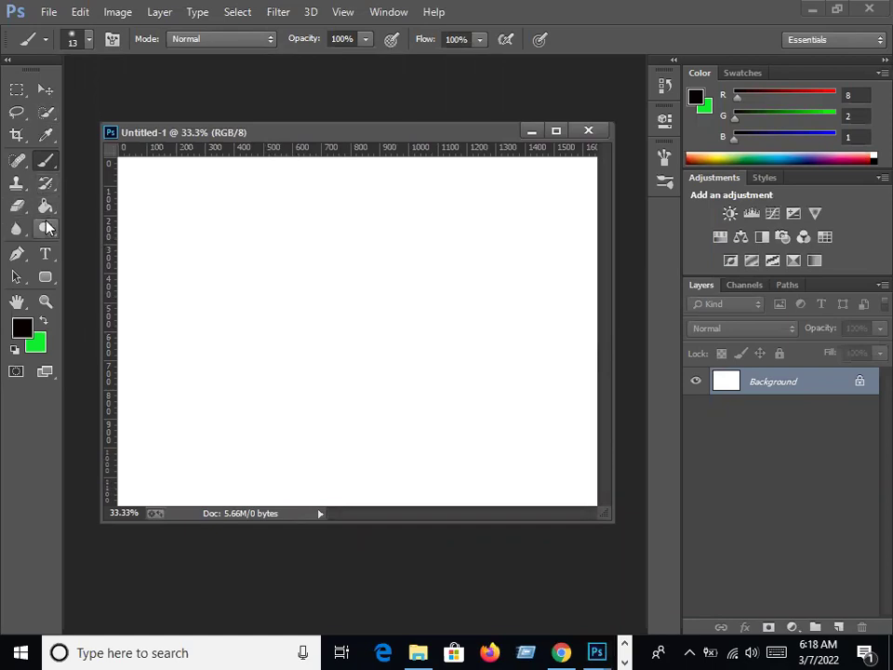
left_click(17, 93)
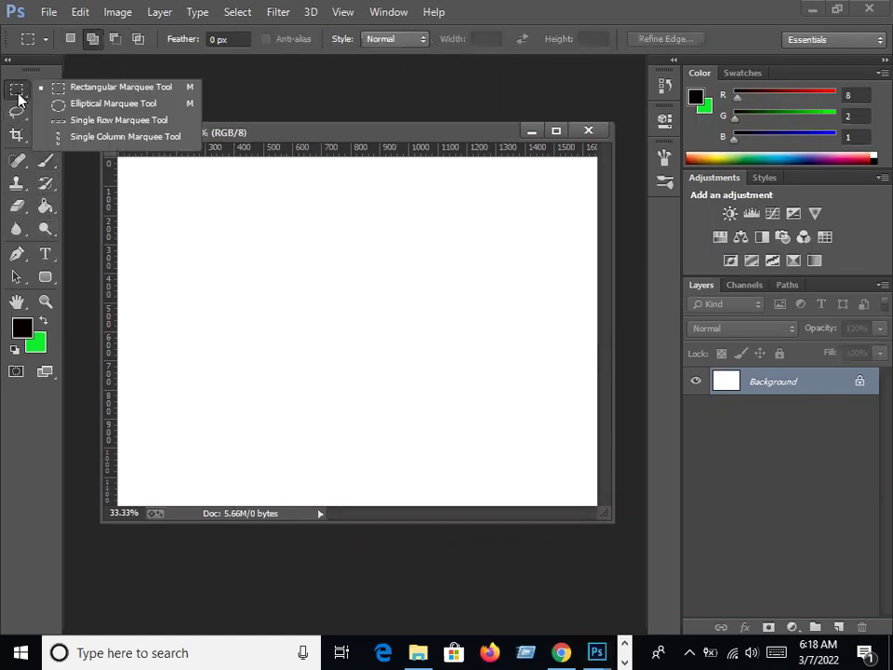
left_click(56, 88)
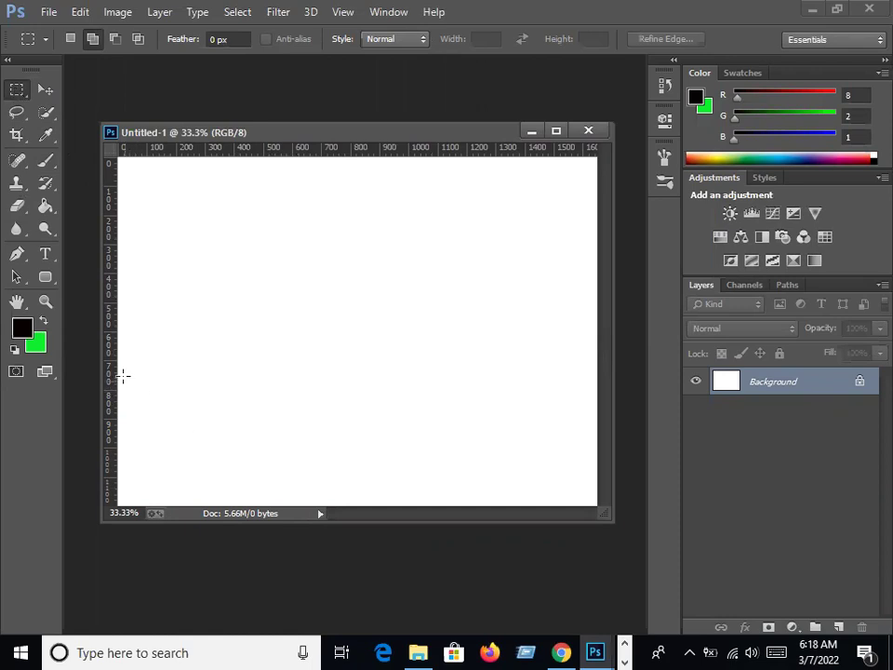
right_click(25, 93)
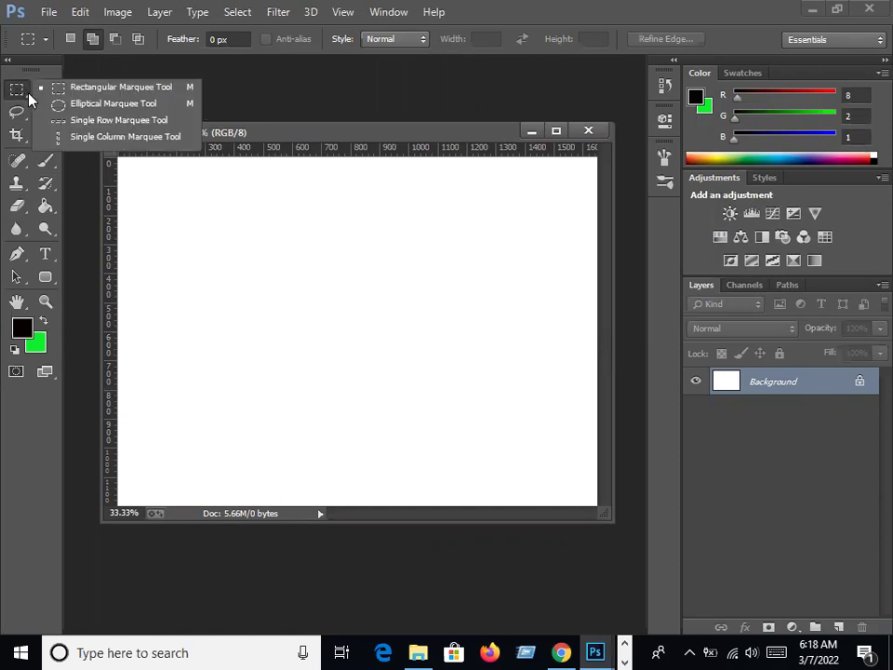
left_click(56, 88)
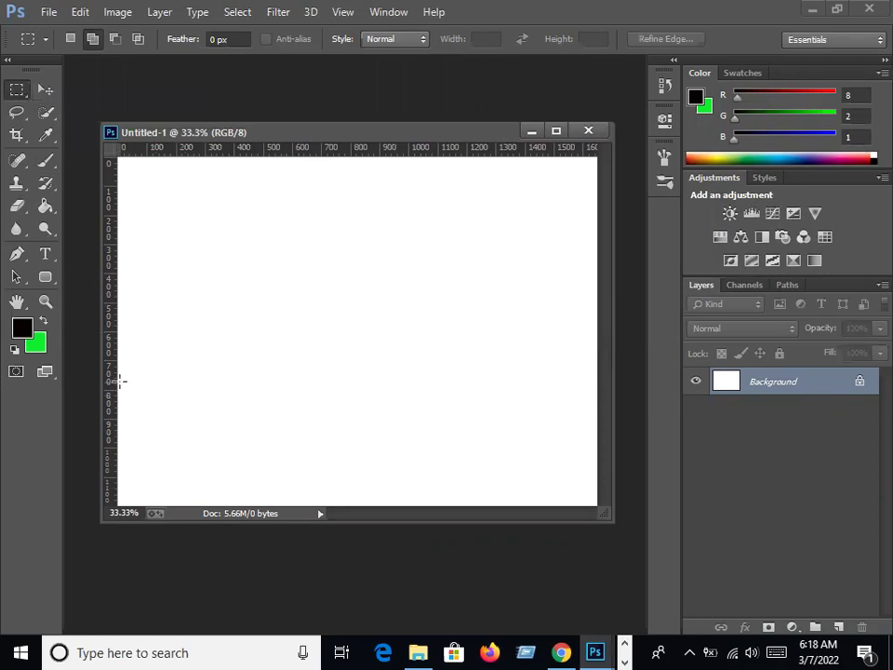
left_click_drag(116, 380, 597, 500)
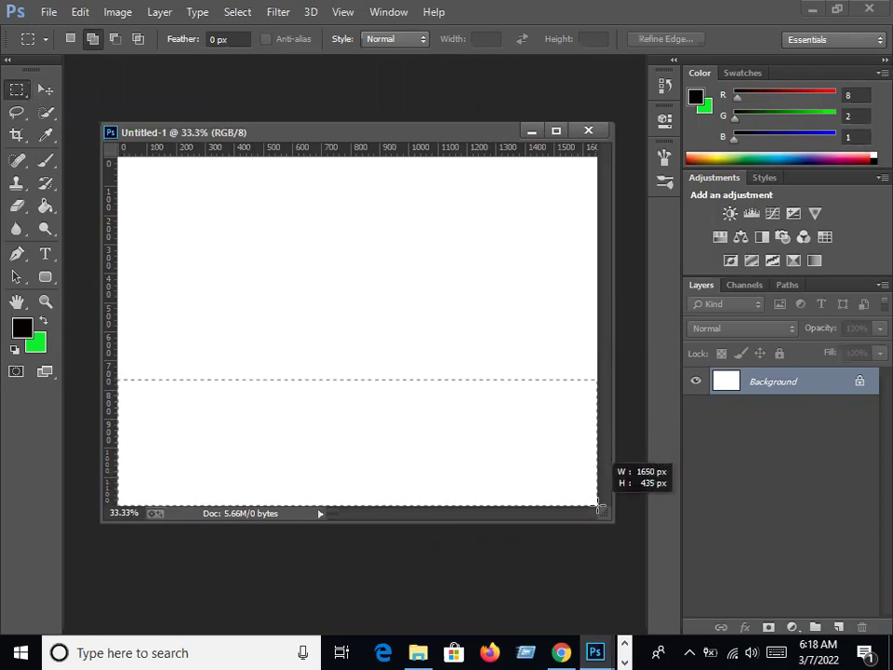
left_click_drag(597, 501, 600, 505)
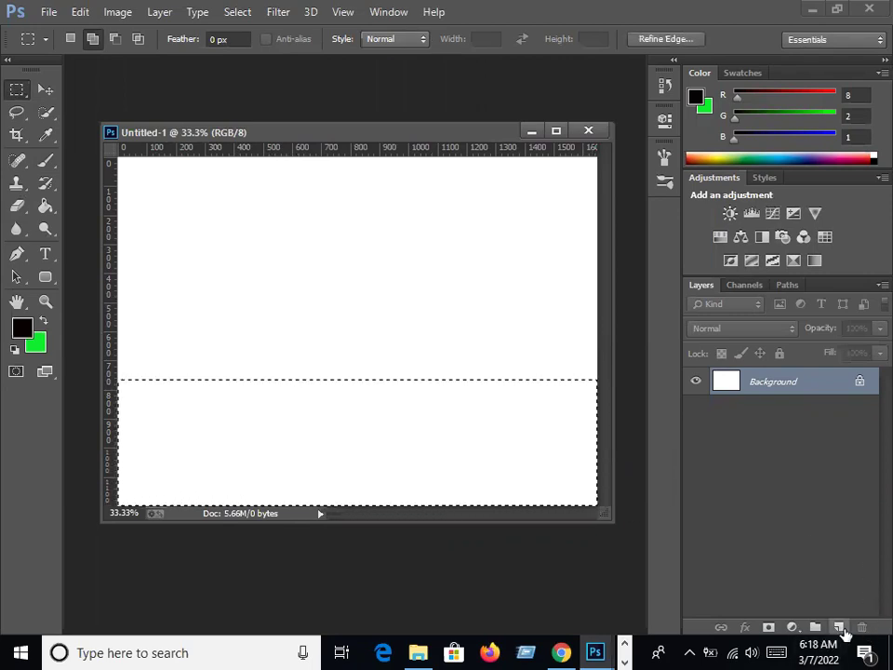
Add Layer 1 and paint-bucket the selected strip with near-black #080201.
left_click(841, 627)
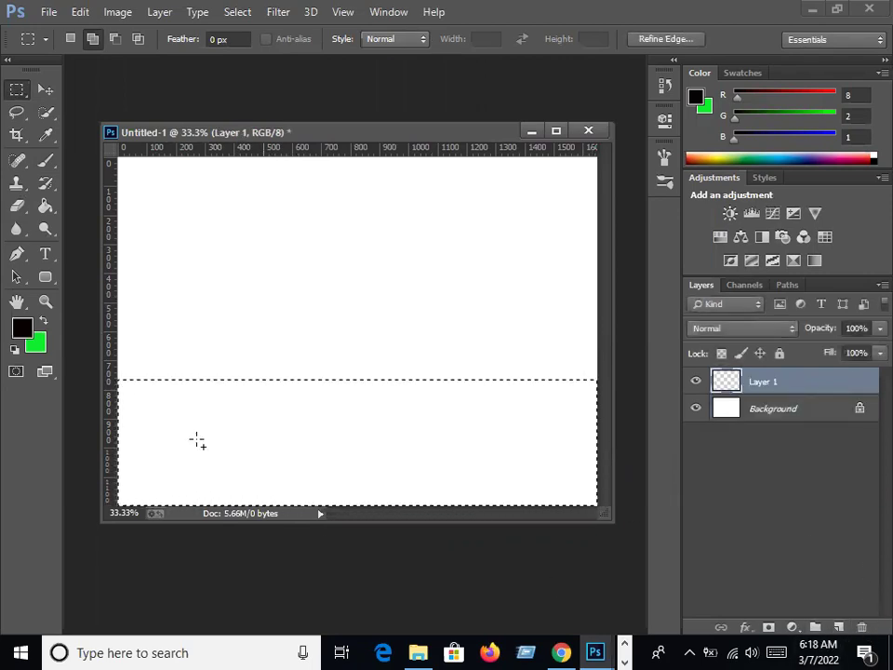
left_click(21, 329)
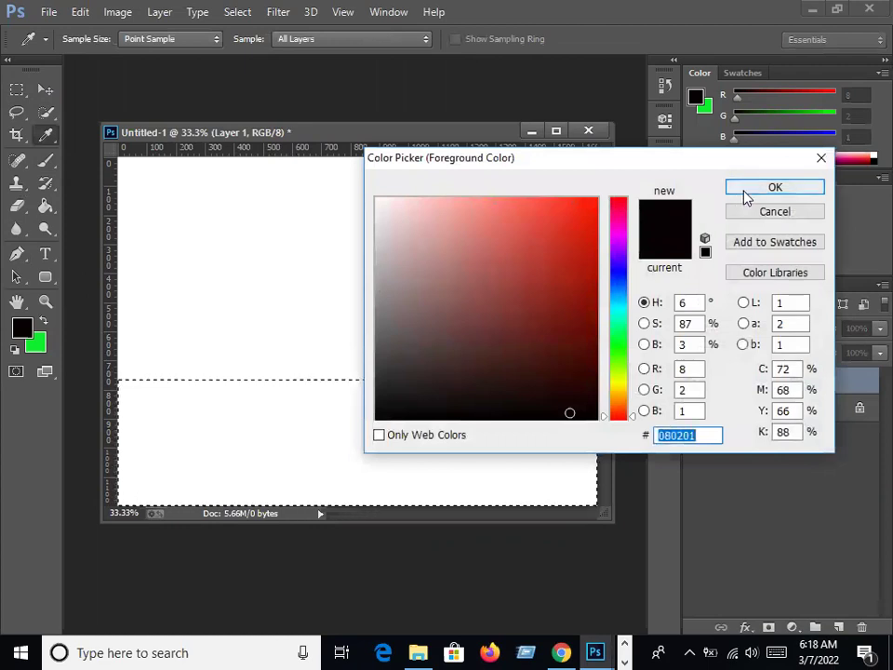
left_click(744, 192)
left_click(45, 206)
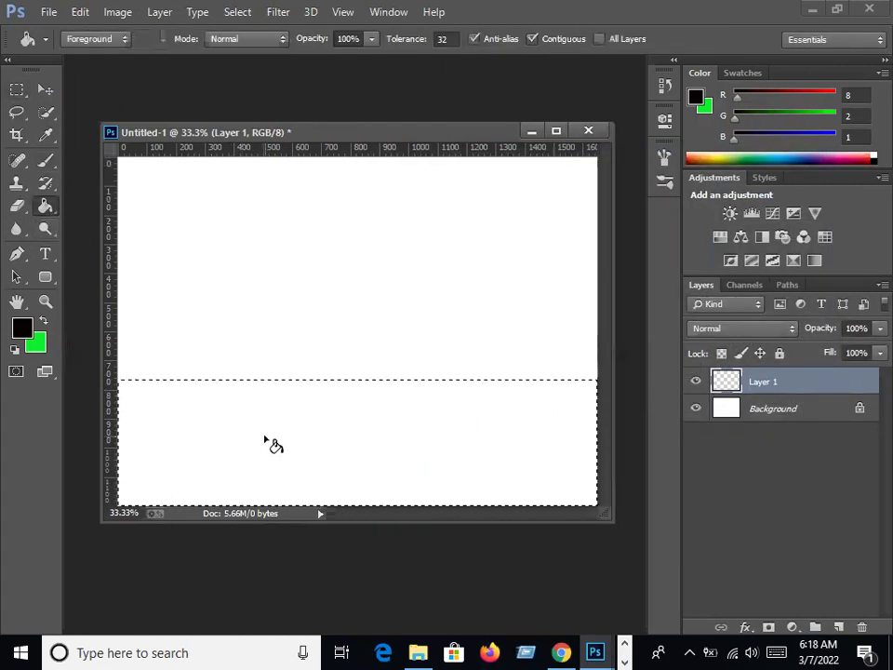
left_click(267, 441)
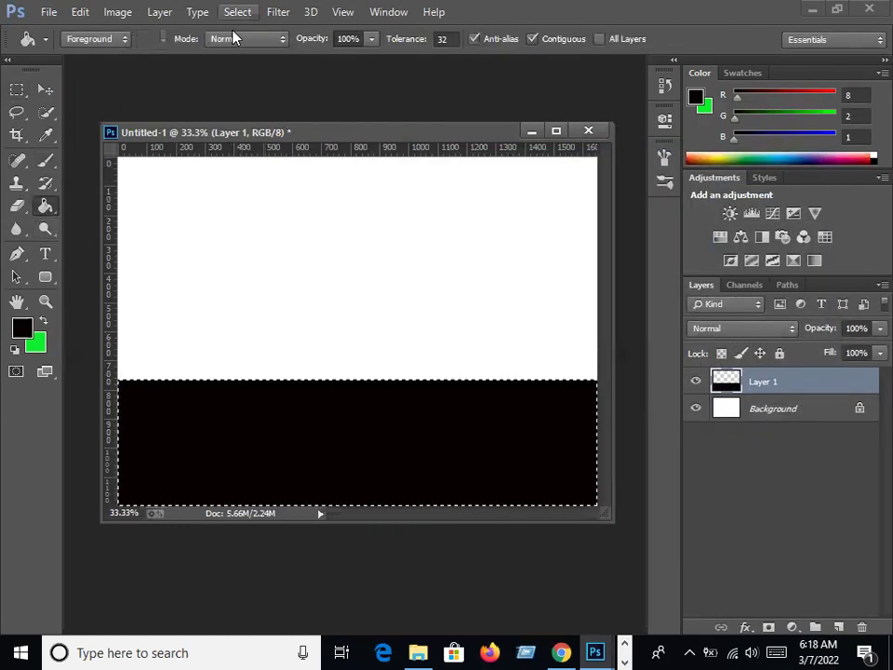
Deselect the black strip and switch to the Move tool.
left_click(238, 12)
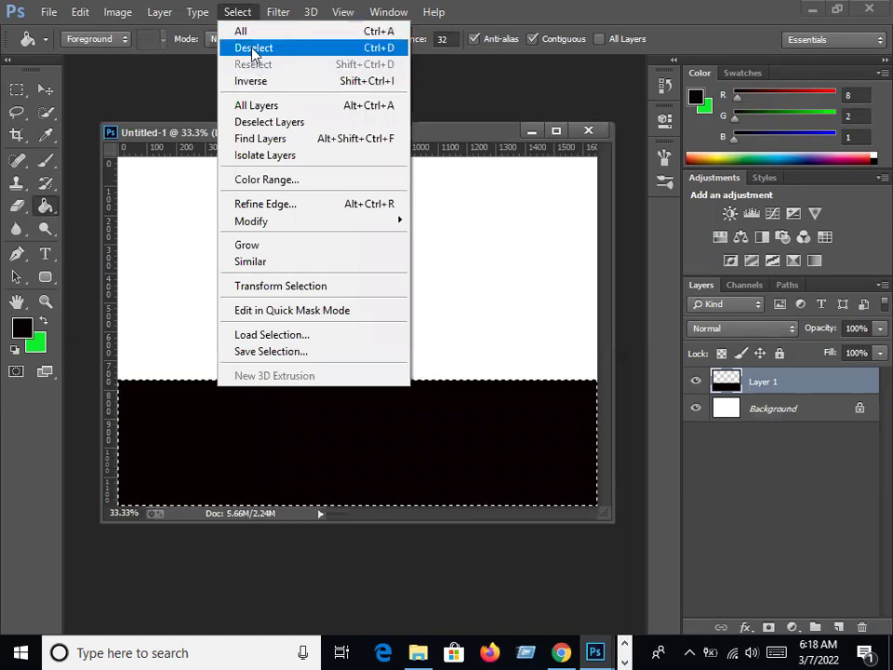
left_click(253, 48)
left_click(44, 89)
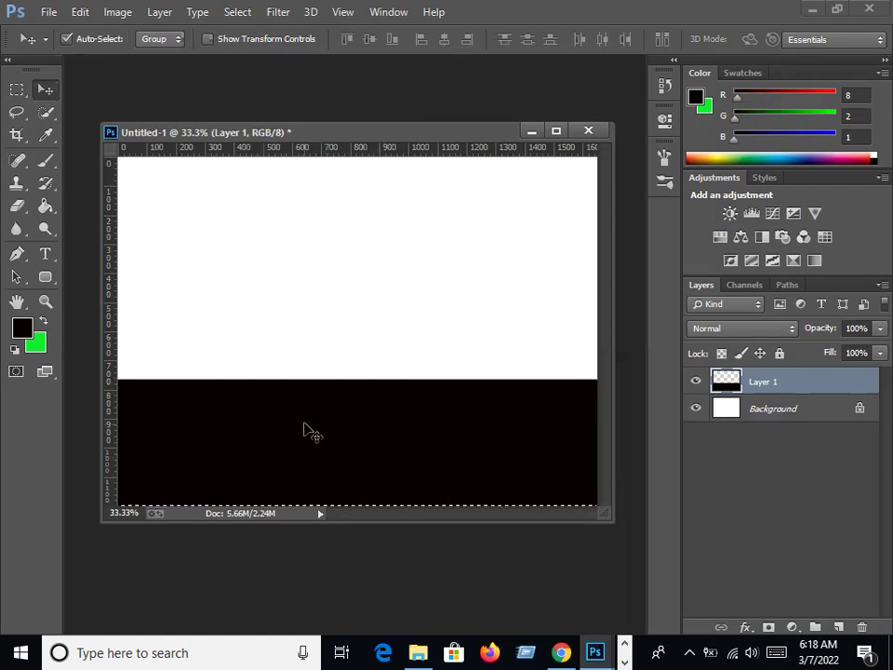
Warp the black strip's top edge into a hill rising left and dipping right.
left_click(78, 13)
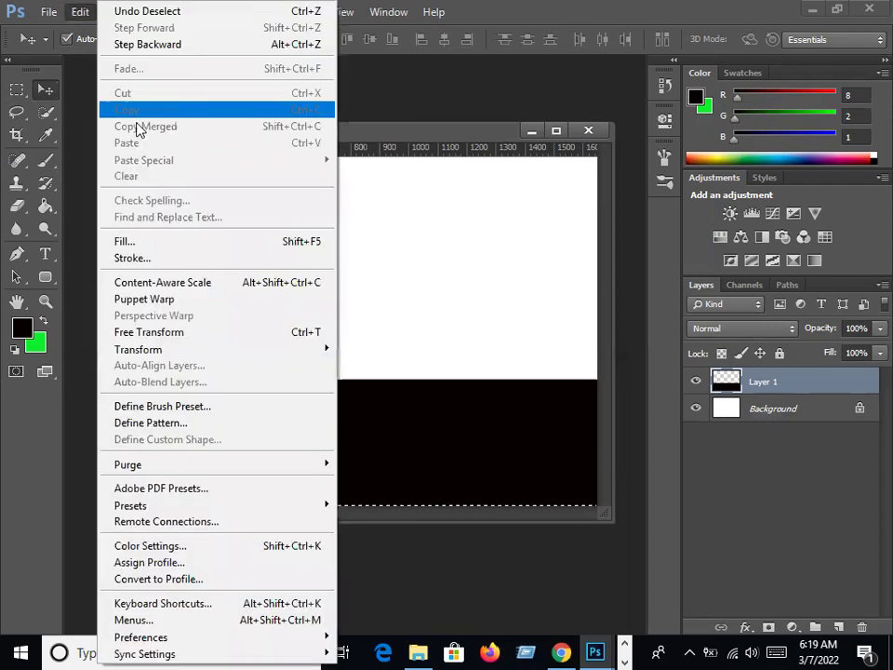
left_click(144, 333)
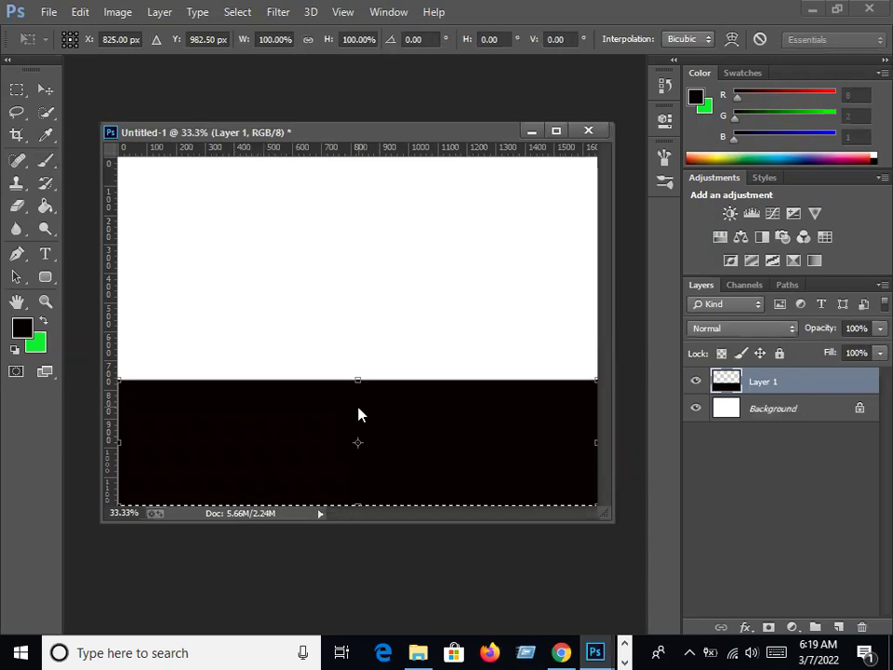
right_click(361, 415)
left_click(405, 254)
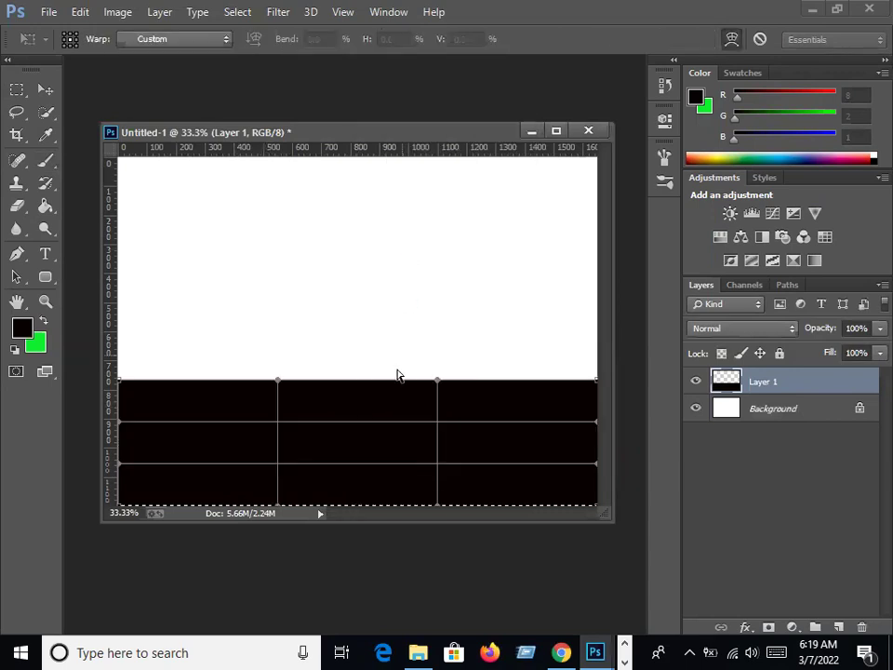
mouse_move(278, 380)
left_mouse_down()
mouse_move(301, 418)
mouse_move(322, 341)
left_mouse_up()
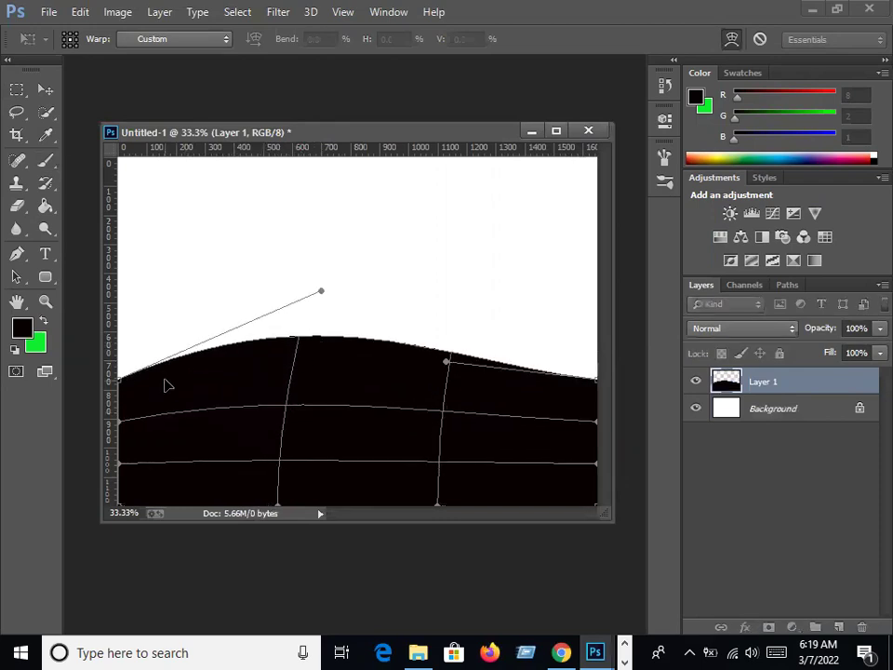
mouse_move(162, 371)
left_mouse_down()
mouse_move(151, 391)
mouse_move(197, 396)
left_mouse_up()
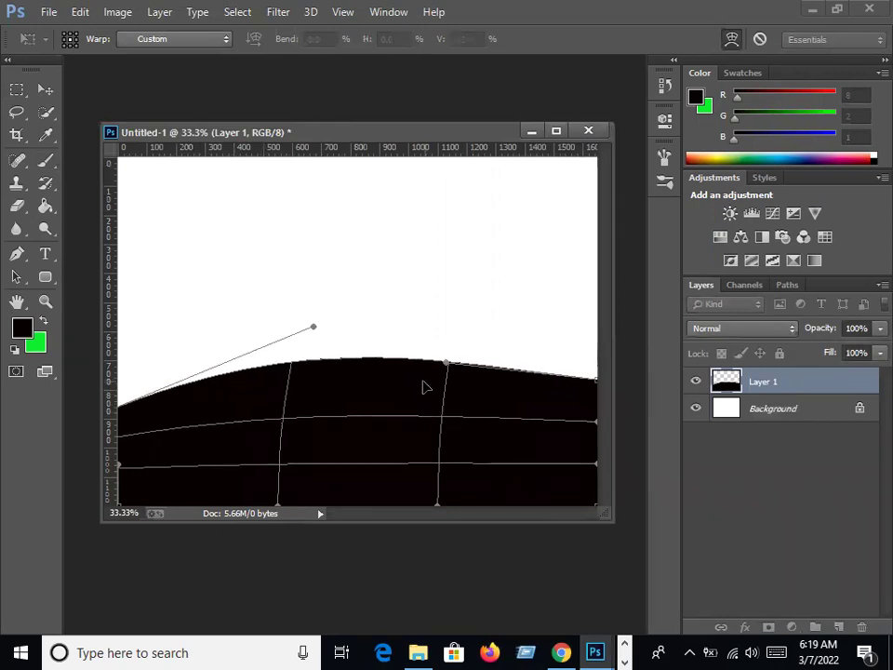
mouse_move(417, 368)
left_mouse_down()
mouse_move(390, 401)
mouse_move(397, 424)
left_mouse_up()
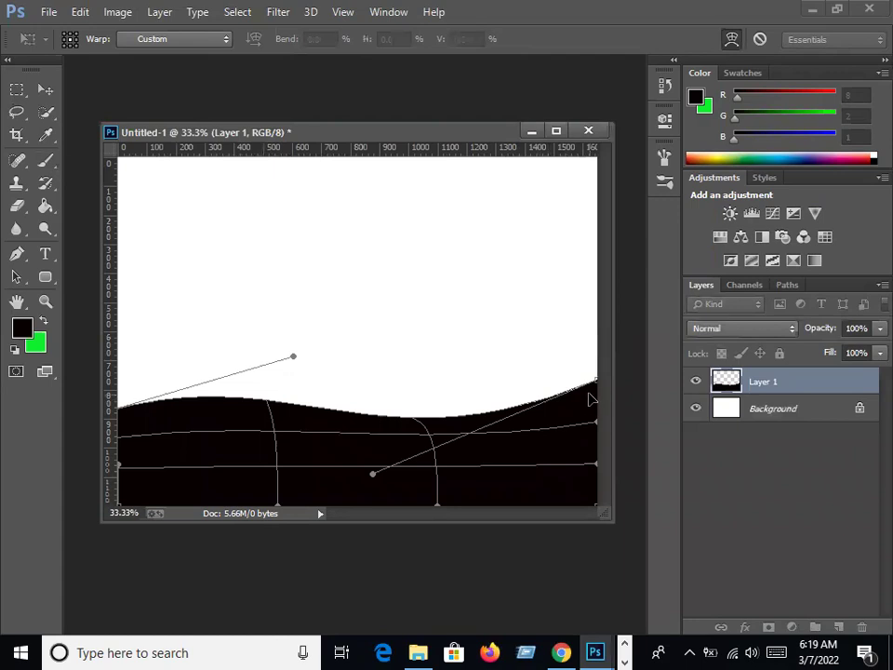
left_click_drag(588, 389, 609, 438)
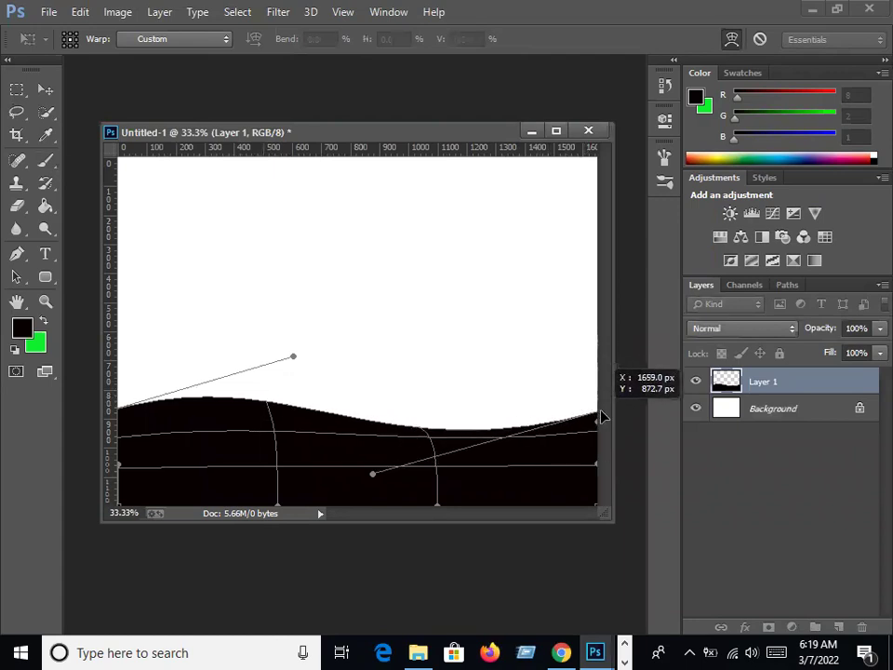
left_click_drag(255, 408, 271, 389)
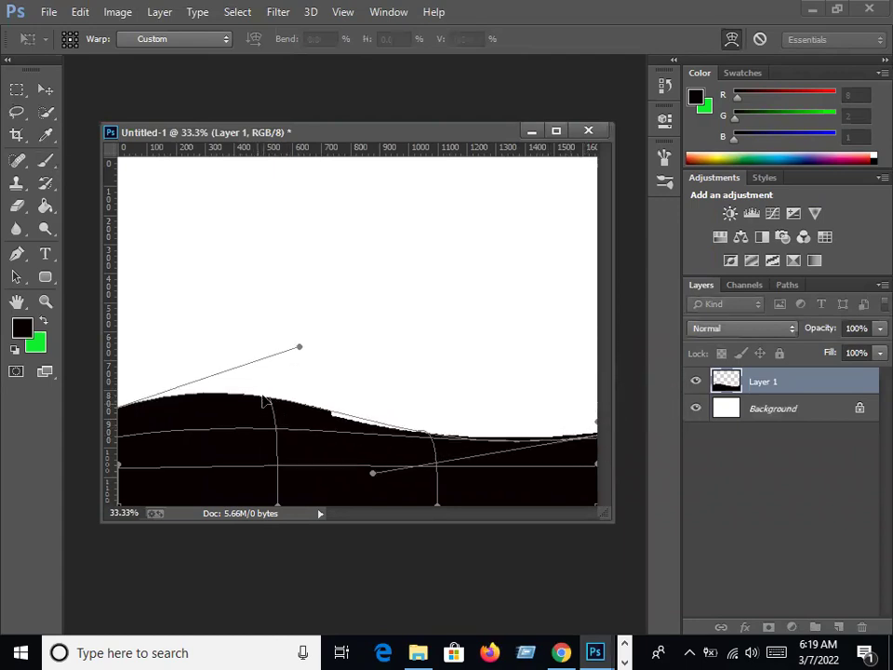
left_click_drag(337, 404, 299, 423)
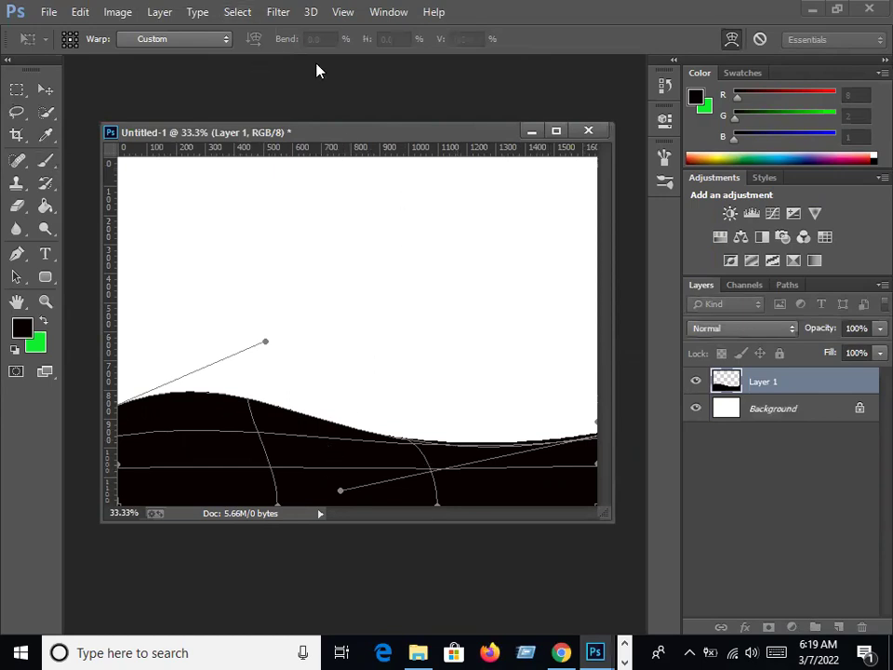
key("v")
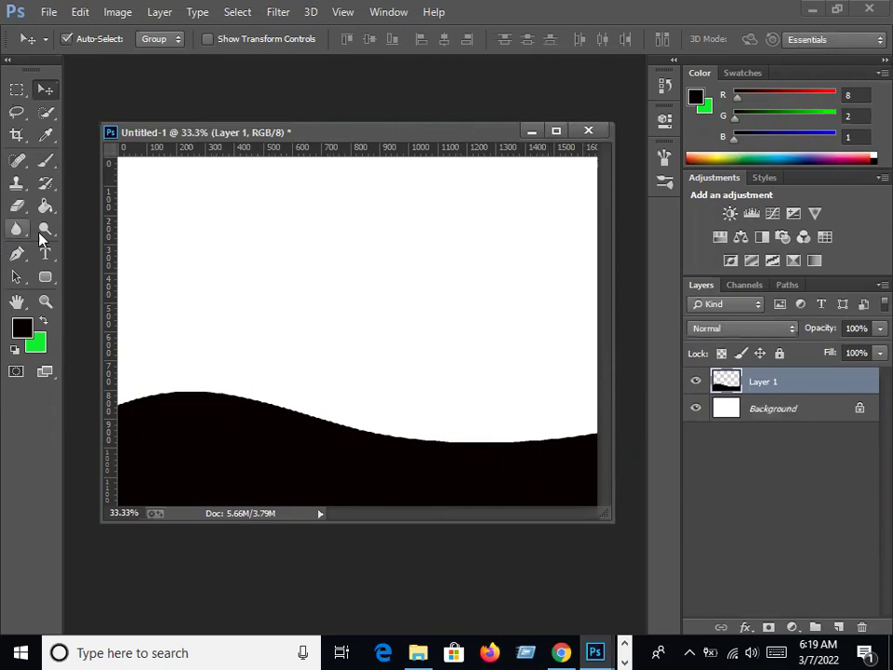
Switch to the Brush tool and pick the 2253 tree brush preset.
left_click(45, 160)
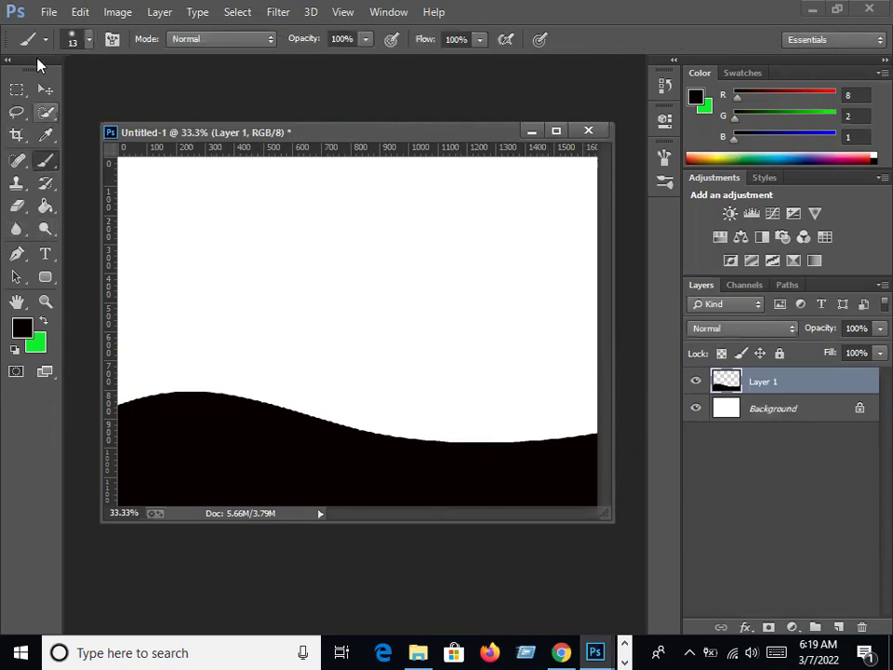
left_click(78, 40)
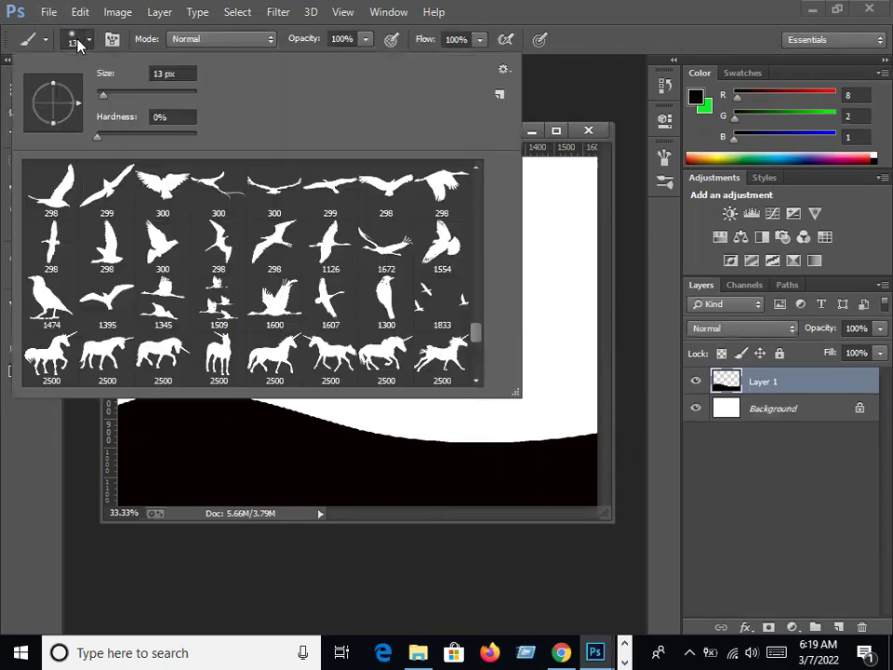
scroll(334, 242, "down", 2)
scroll(333, 242, "down", 2)
scroll(333, 242, "down", 2)
scroll(333, 242, "down", 2)
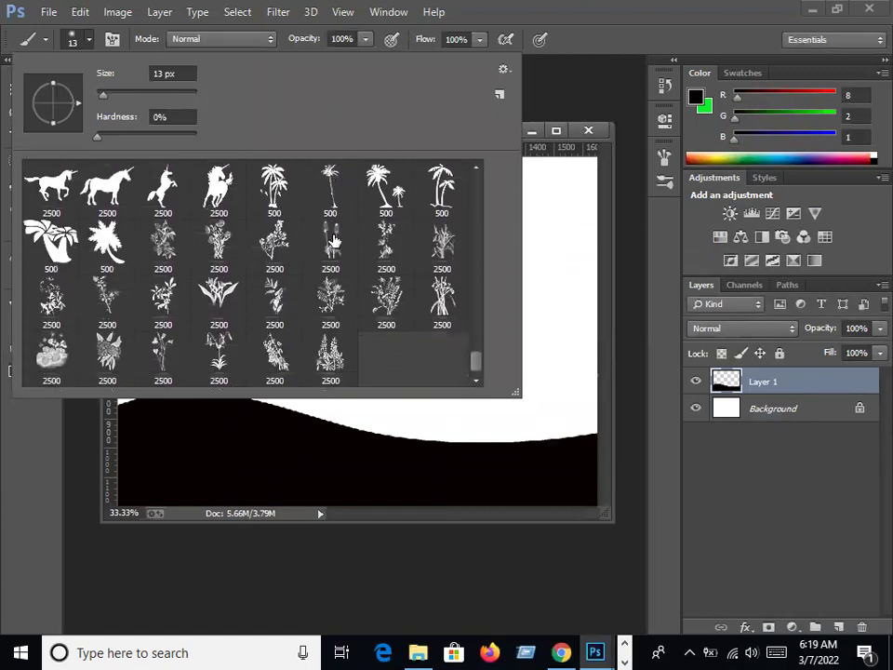
left_click_drag(475, 372, 481, 304)
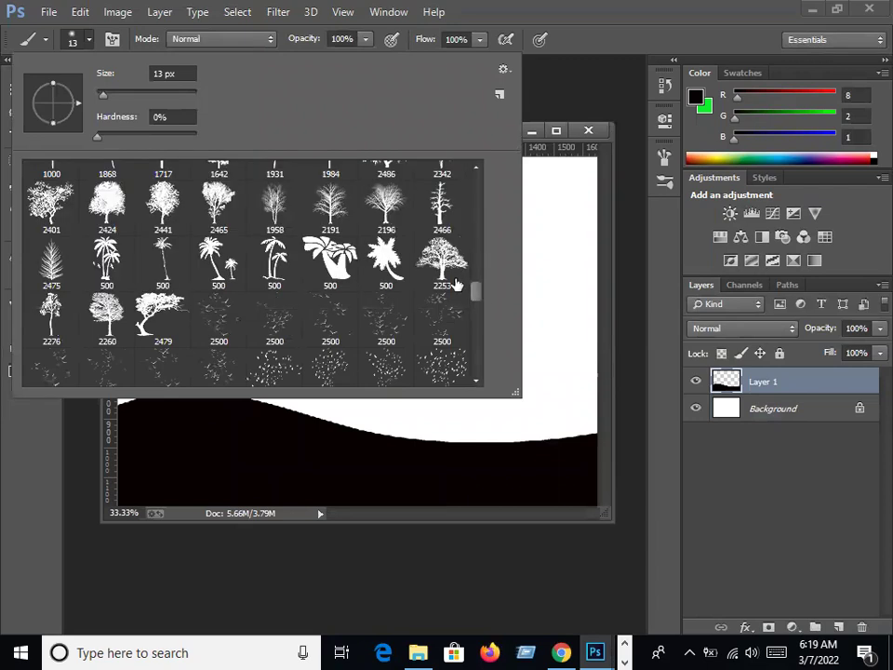
left_click(460, 284)
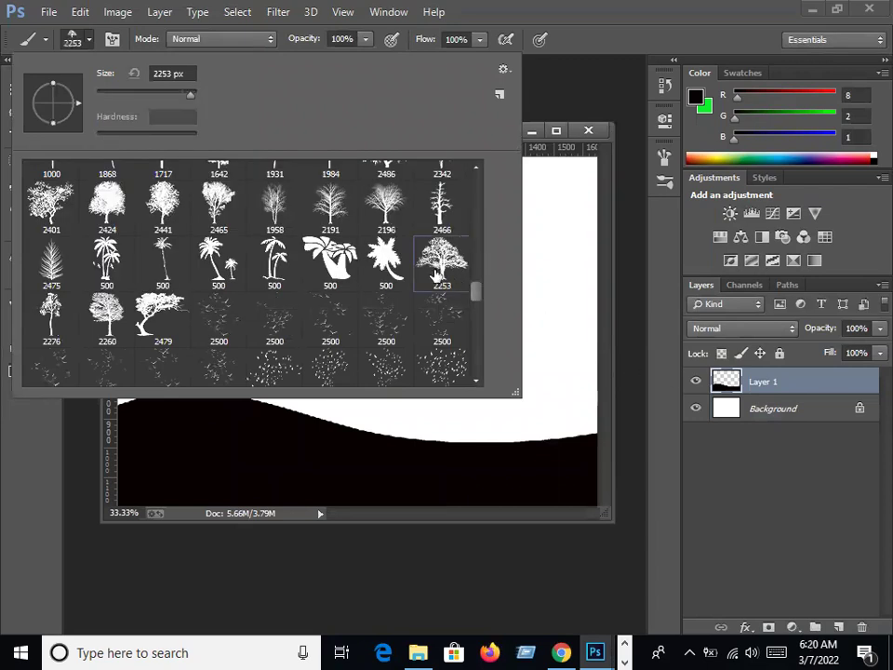
Try various brush sizes and the 2196 tree brush, settling on 700 px.
left_click(160, 95)
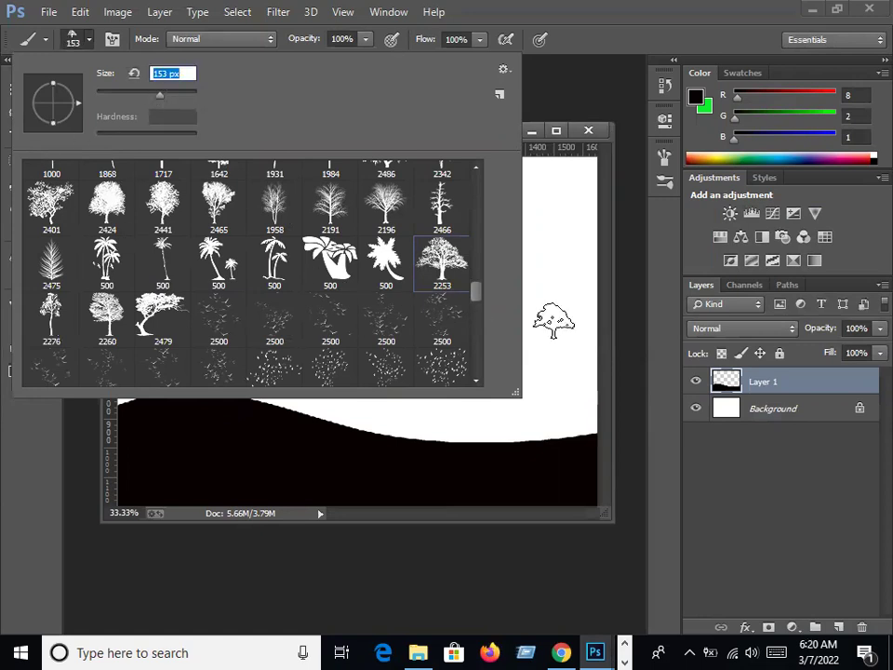
left_click(167, 95)
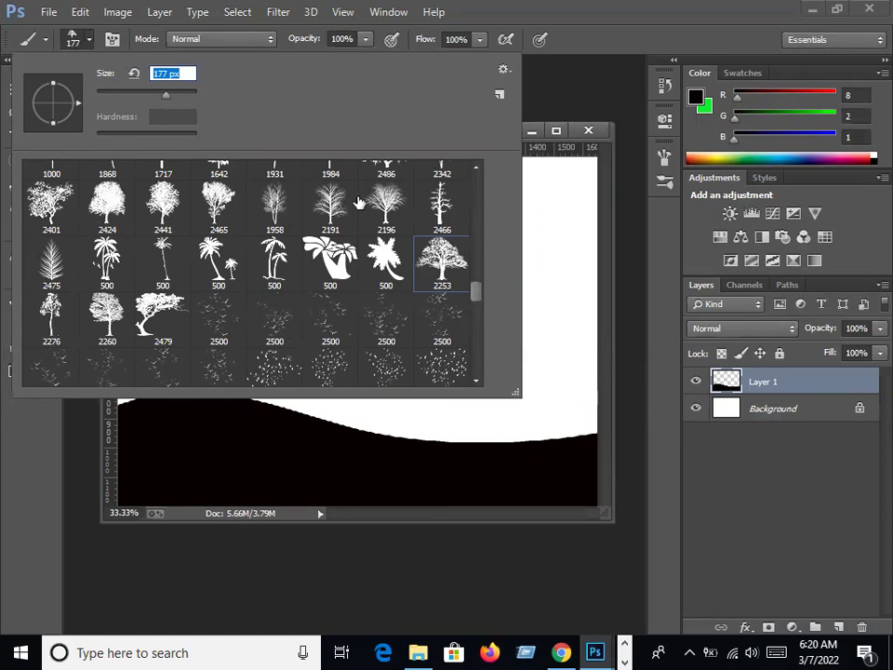
left_click_drag(177, 94, 184, 95)
left_click_drag(185, 93, 184, 96)
left_click_drag(185, 101, 189, 101)
left_click_drag(187, 91, 188, 92)
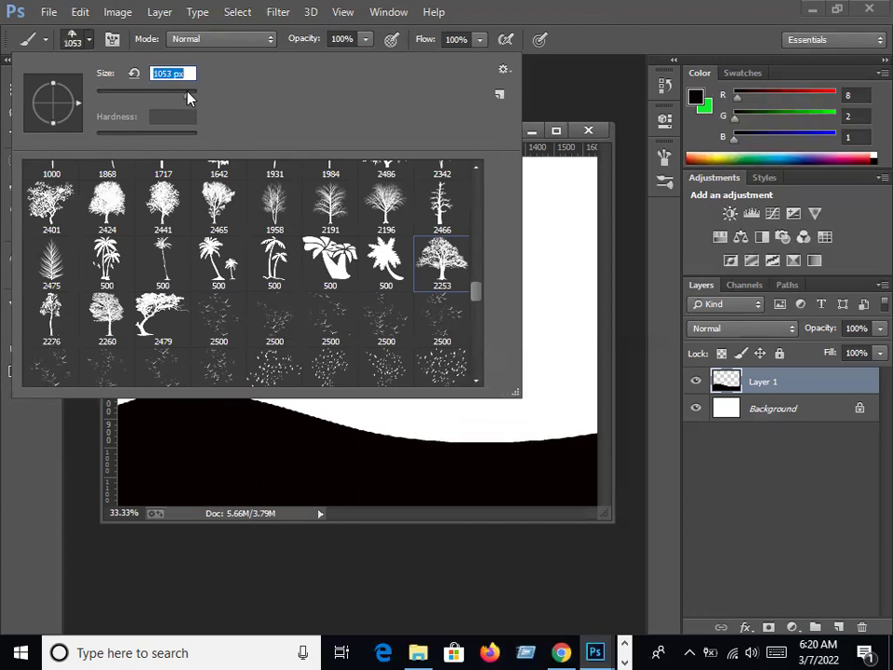
left_click(398, 220)
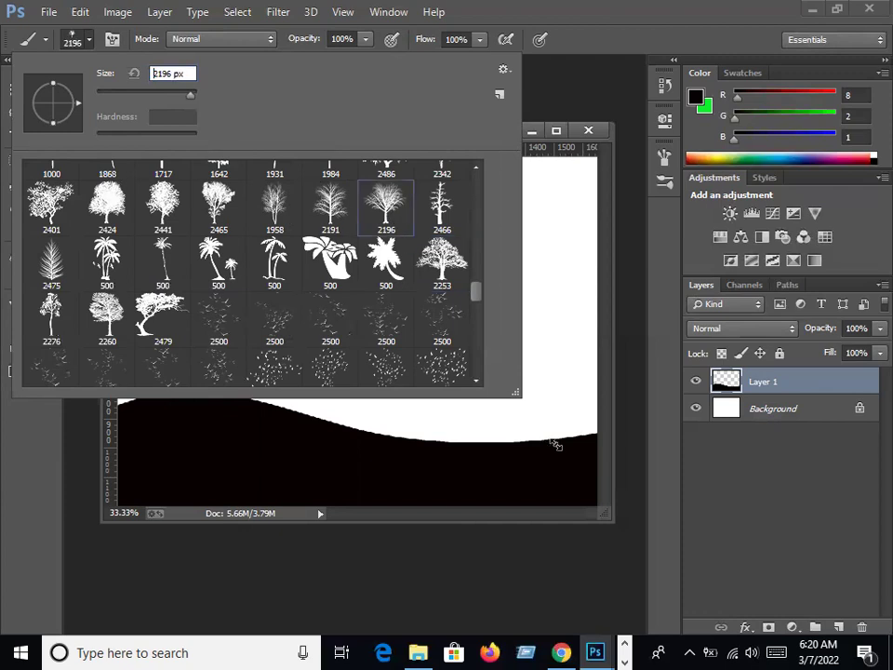
left_click(159, 94)
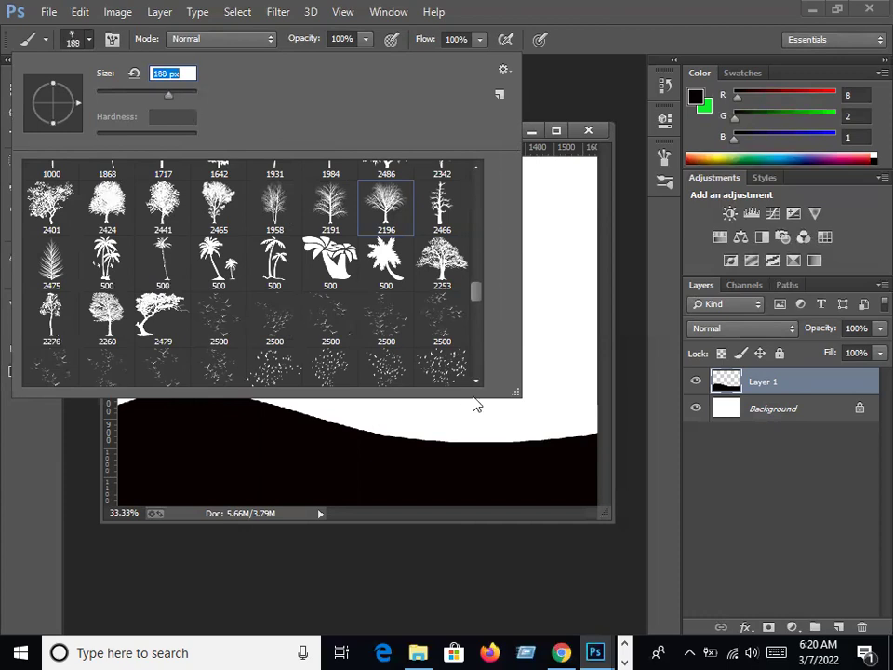
left_click(185, 94)
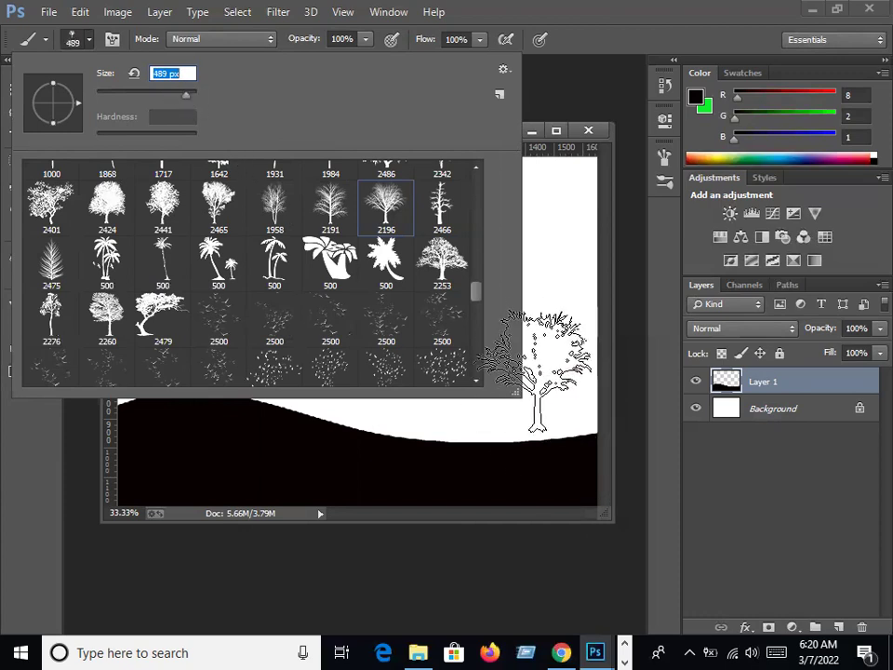
left_click_drag(187, 93, 185, 93)
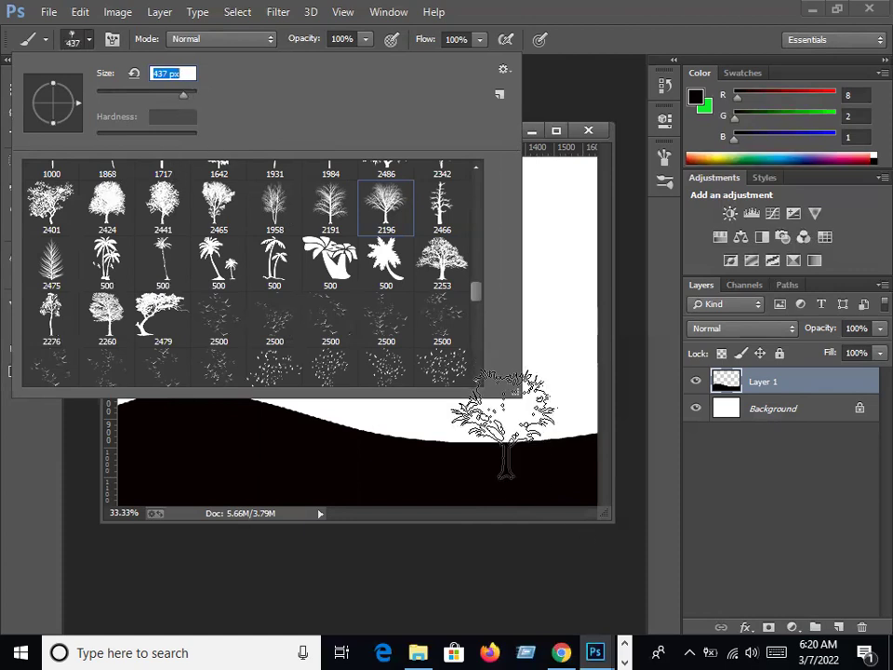
left_click(168, 74)
key("BackSpace")
key("BackSpace")
key("BackSpace")
type("700")
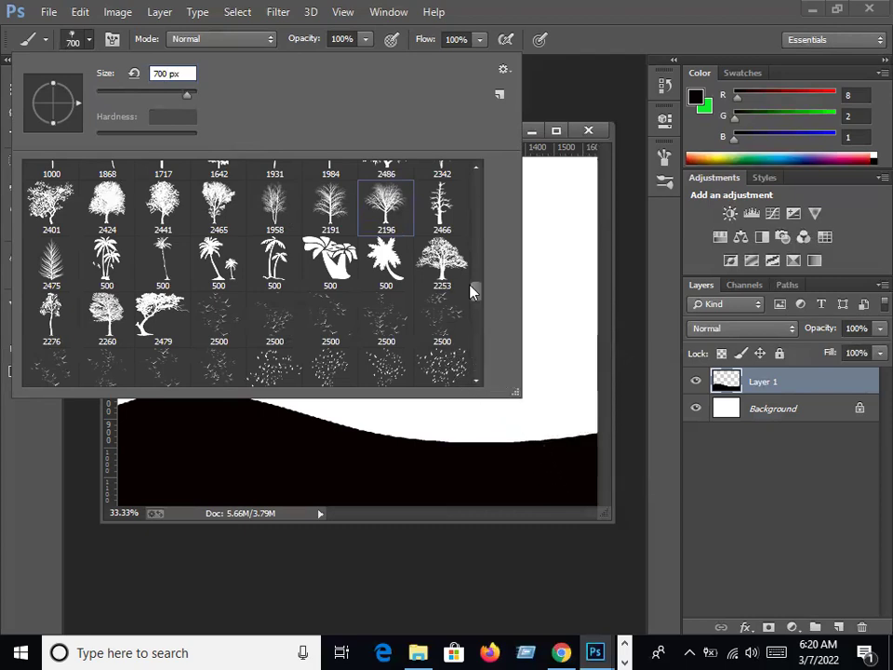
Return to the 2253 tree brush at 700 px and stamp a tree on the left rise.
left_click(442, 261)
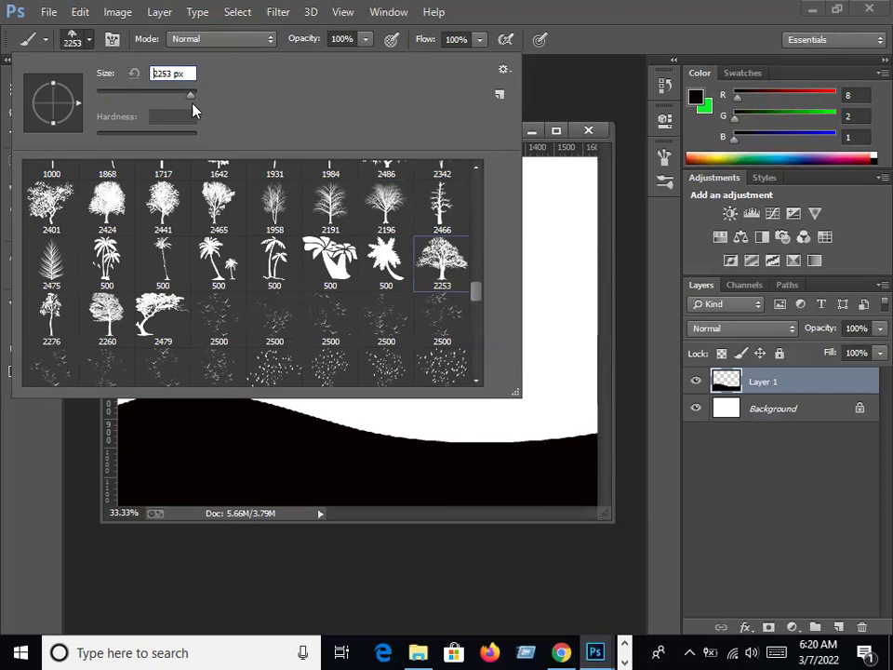
double_click(167, 74)
type("2")
key("BackSpace")
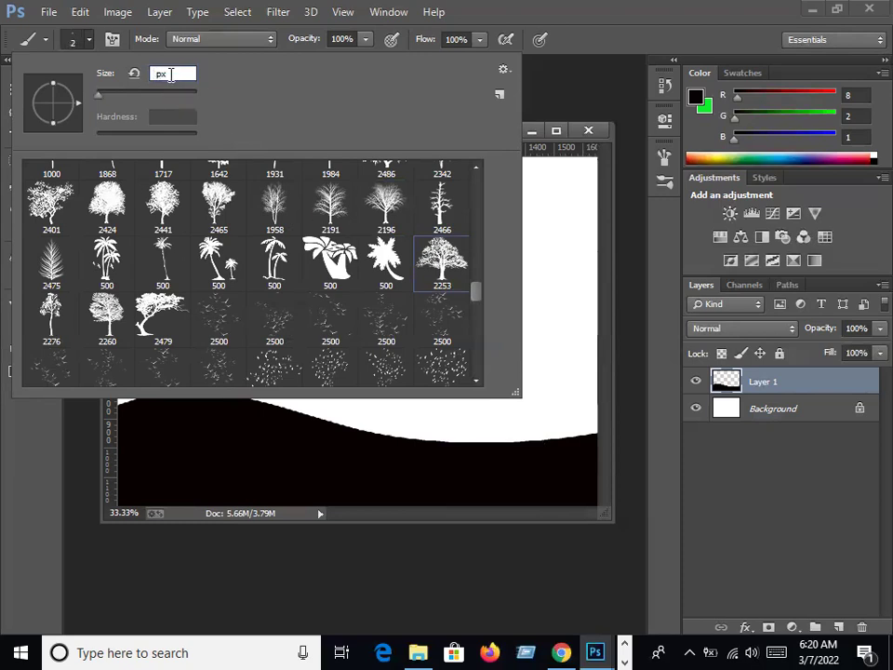
type("700")
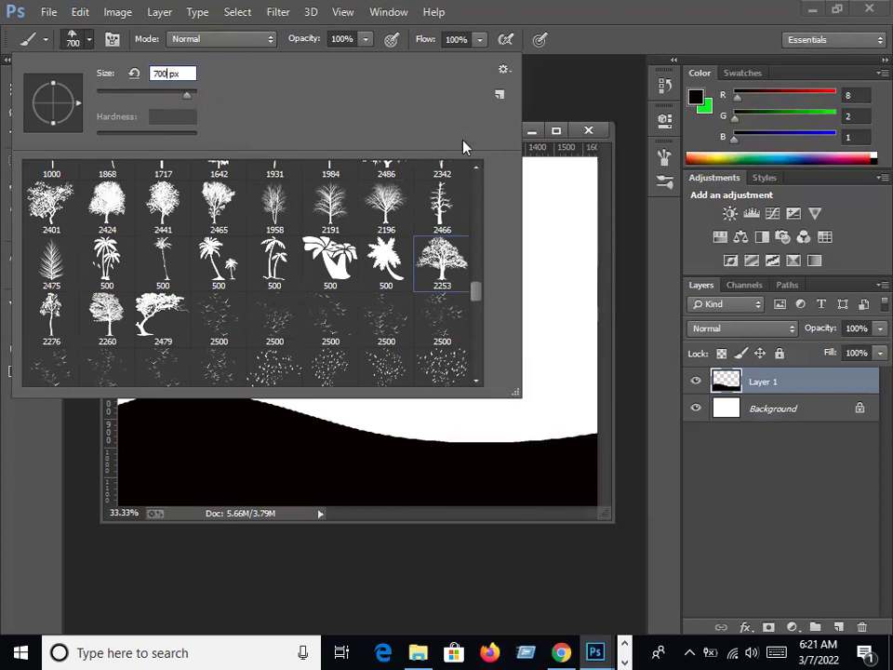
left_click(89, 39)
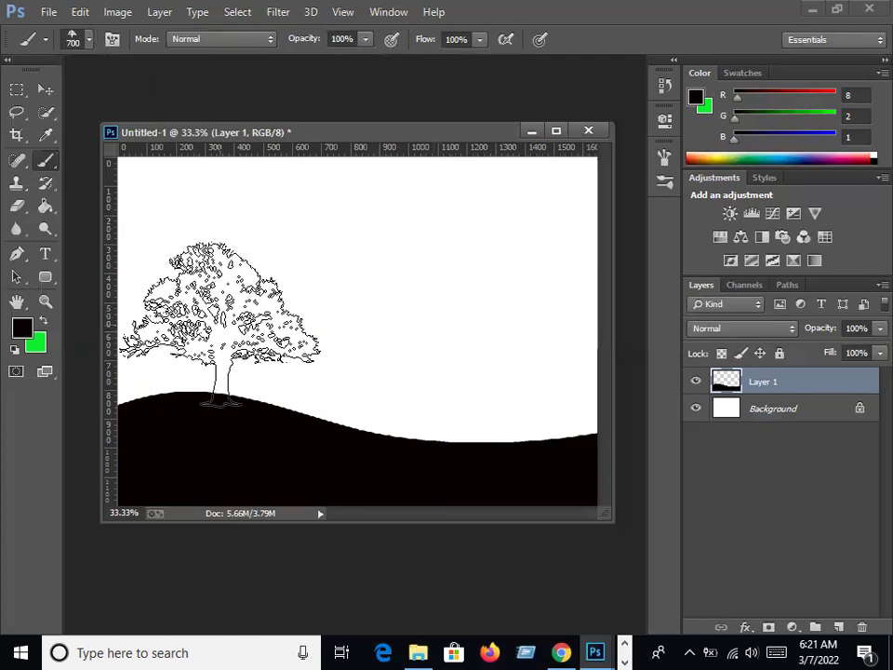
left_click(207, 326)
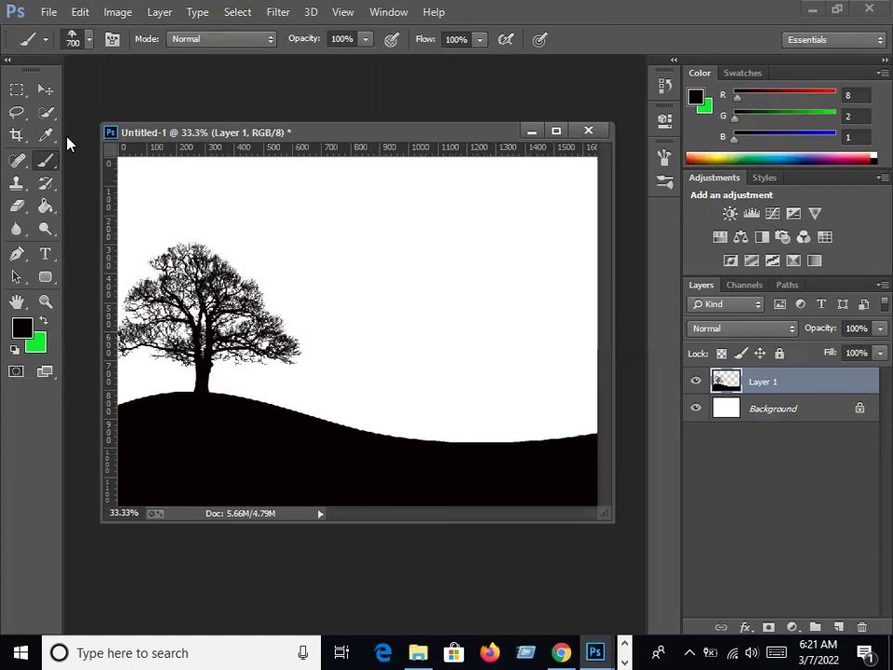
Reselect the Brush tool and reopen the brush preset list.
left_click(38, 91)
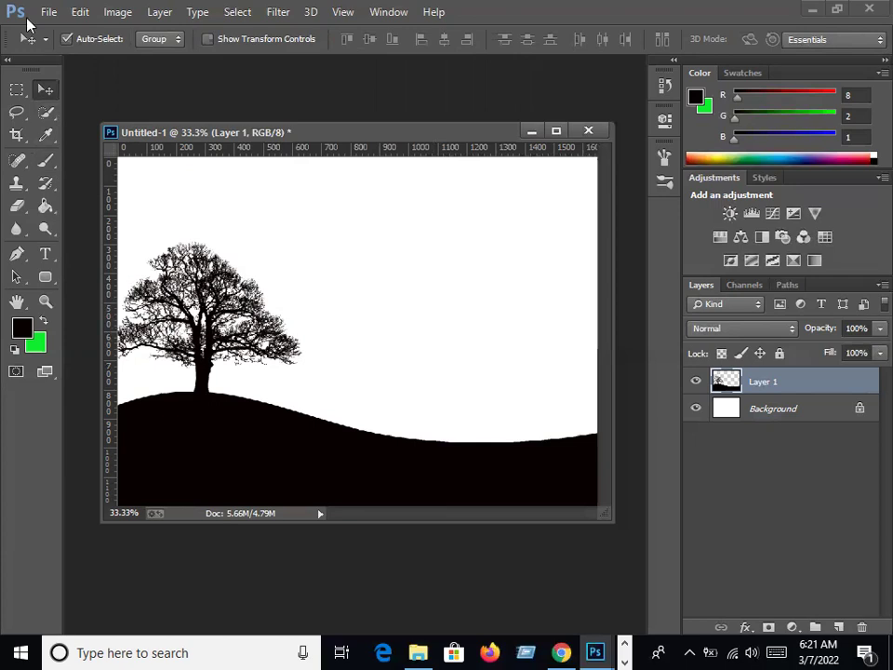
left_click(44, 160)
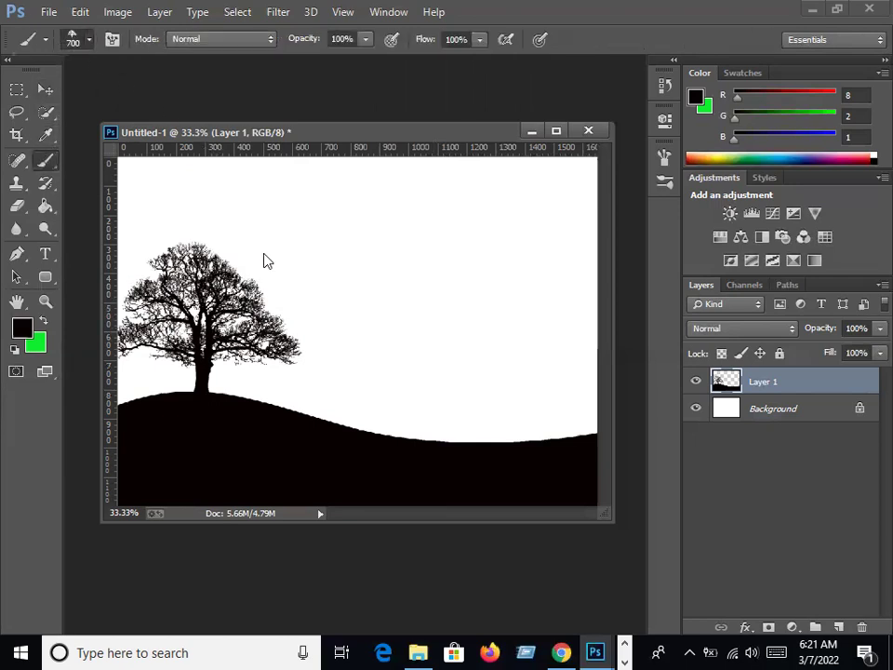
right_click(264, 261)
left_click_drag(482, 294, 477, 377)
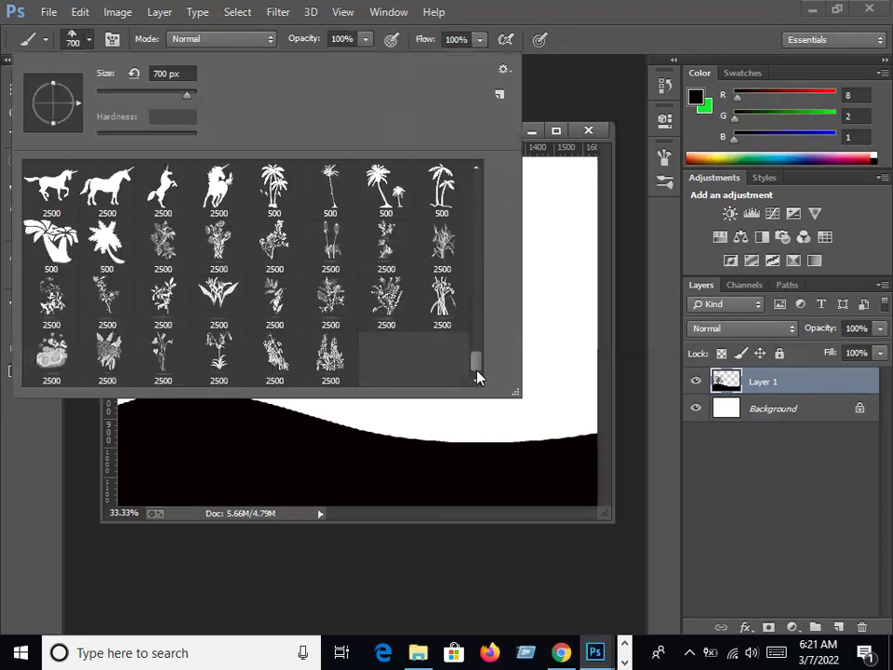
left_click_drag(478, 366, 481, 333)
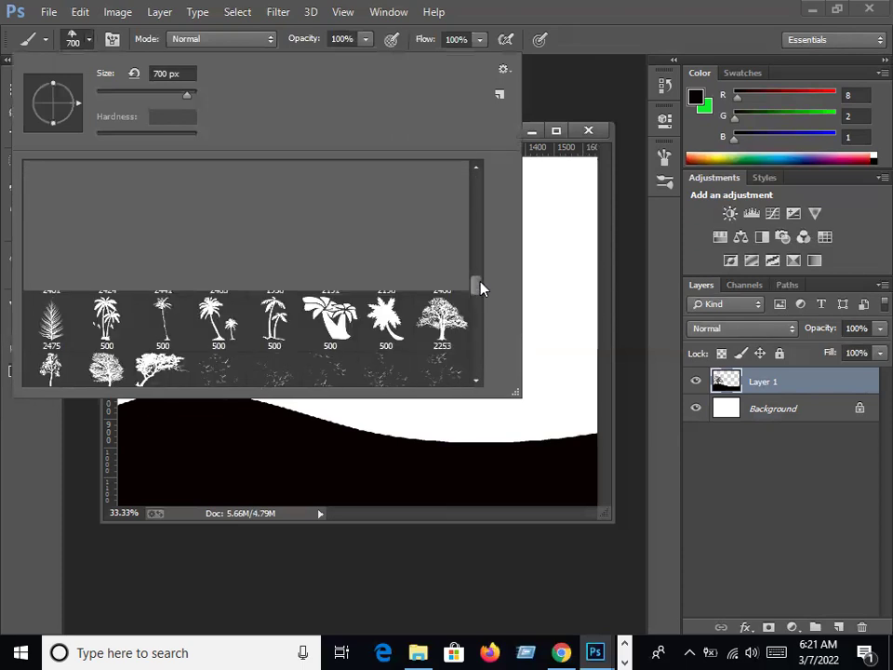
left_click_drag(481, 333, 478, 283)
Choose the grass-blade preset (60) and size it to 149 px.
scroll(456, 193, "up", 1)
scroll(456, 194, "up", 1)
scroll(455, 195, "up", 1)
scroll(454, 198, "up", 1)
scroll(456, 192, "up", 1)
scroll(456, 192, "up", 1)
scroll(455, 192, "up", 1)
scroll(455, 192, "up", 1)
scroll(455, 193, "up", 3)
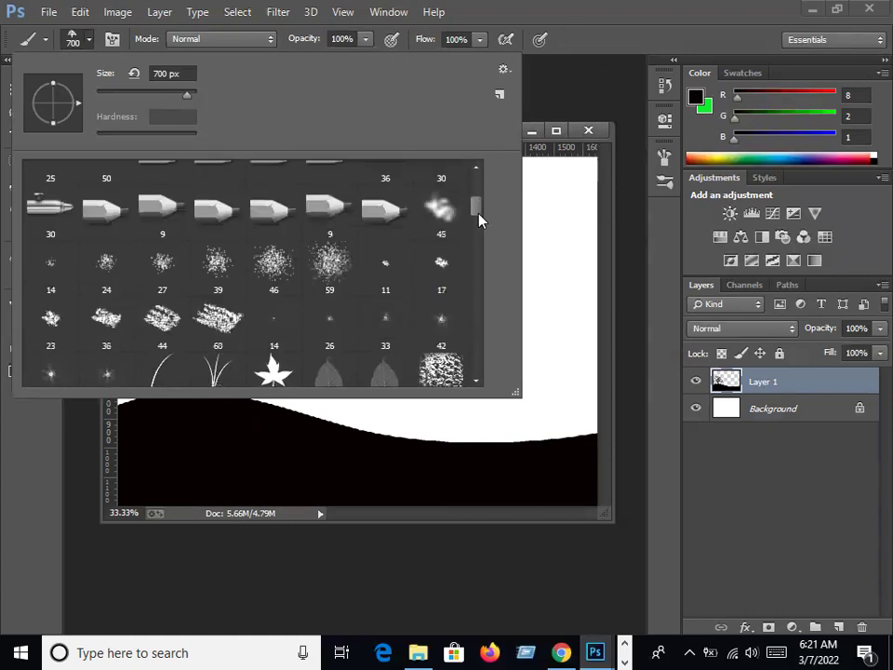
left_click(220, 372)
left_click_drag(156, 94, 160, 94)
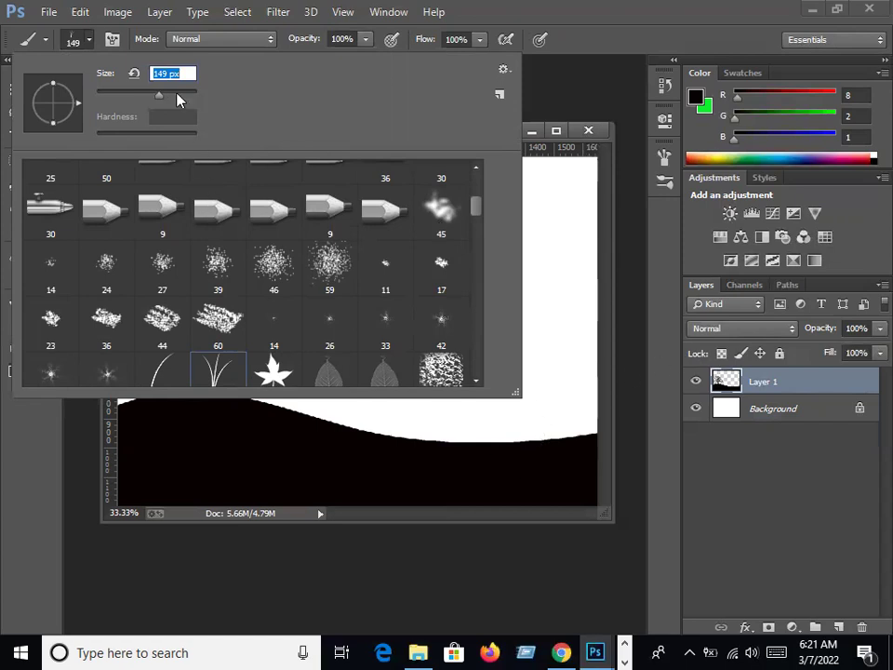
Paint and undo a trial grass stroke, then reselect the grass-blade preset.
left_click(91, 39)
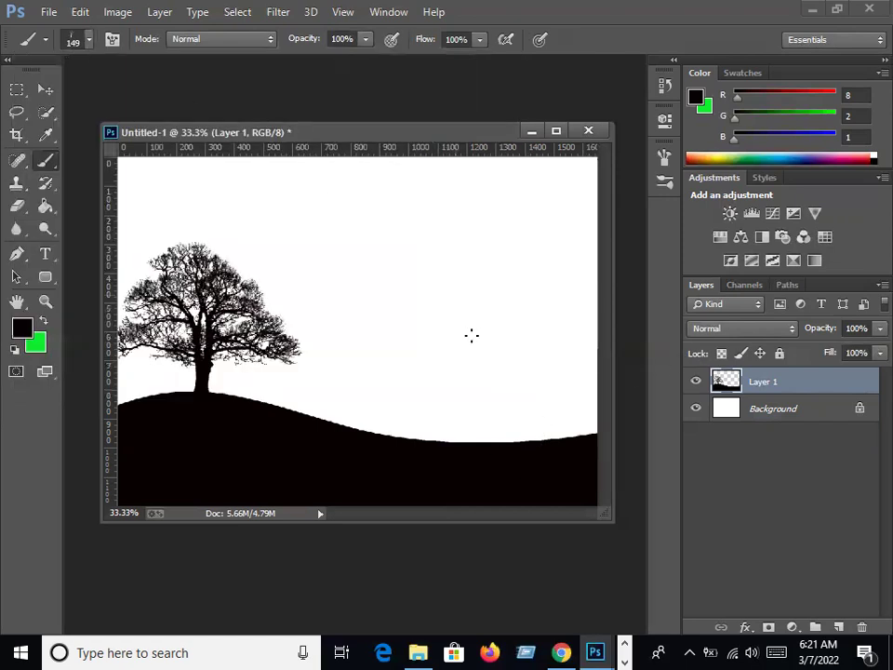
mouse_move(132, 387)
left_mouse_down()
mouse_move(180, 403)
mouse_move(259, 399)
mouse_move(309, 422)
mouse_move(475, 419)
mouse_move(583, 435)
left_mouse_up()
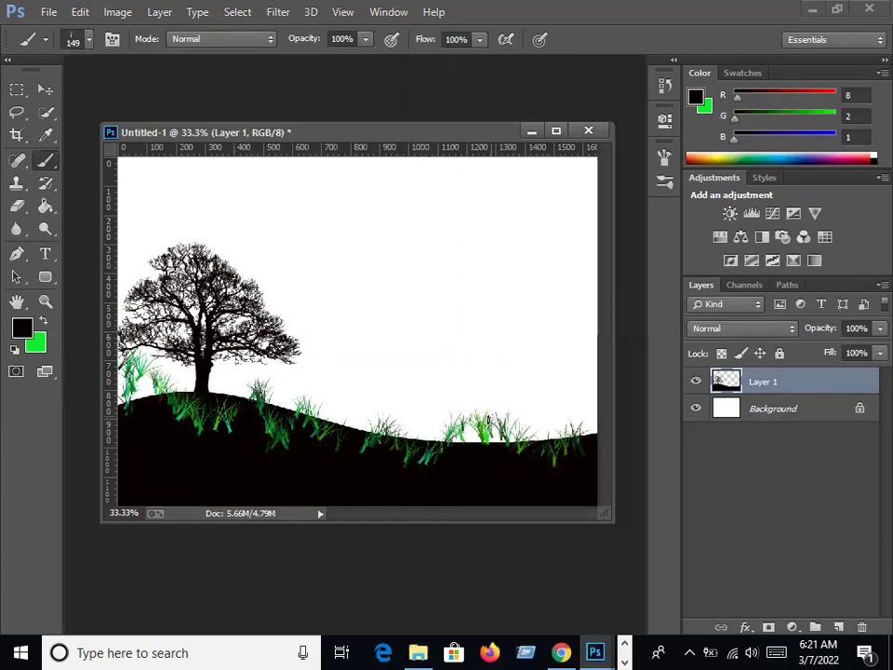
key("ctrl+z")
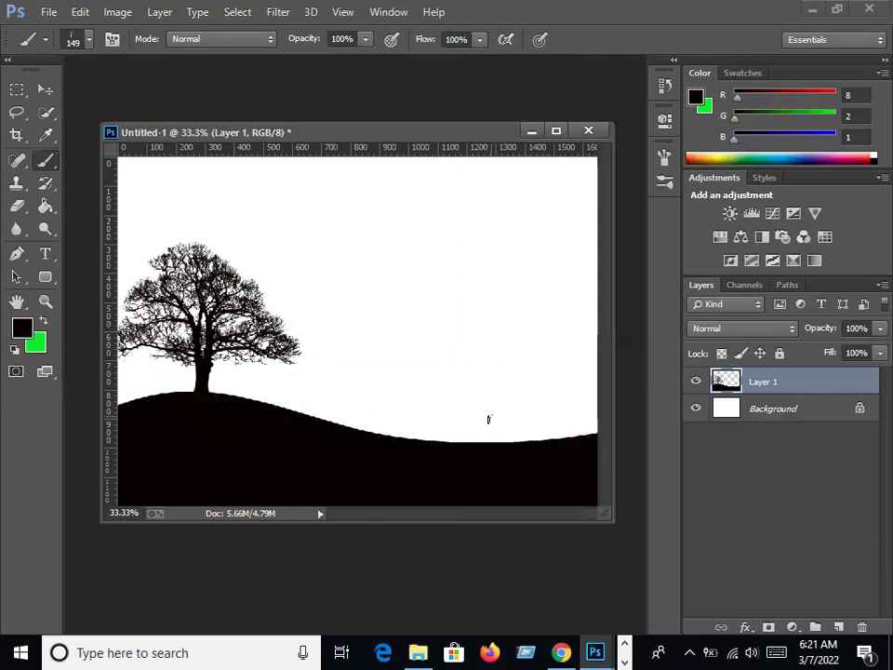
left_click(89, 39)
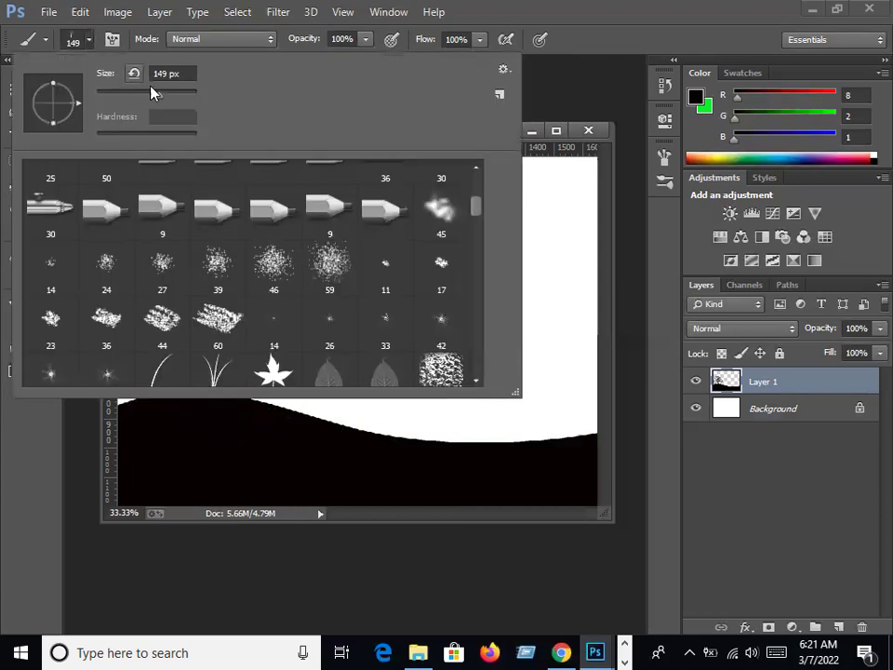
left_click_drag(173, 94, 165, 99)
left_click(217, 370)
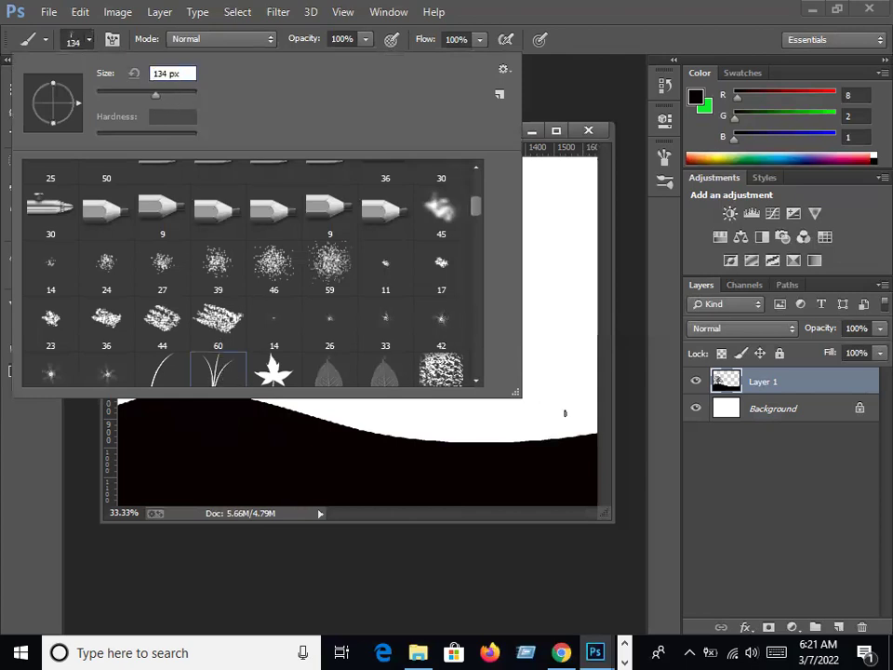
left_click(84, 39)
Paint grass left of the tree, then enlarge the grass brush to 332 px.
mouse_move(130, 409)
left_mouse_down()
mouse_move(198, 396)
mouse_move(311, 416)
mouse_move(353, 410)
left_mouse_up()
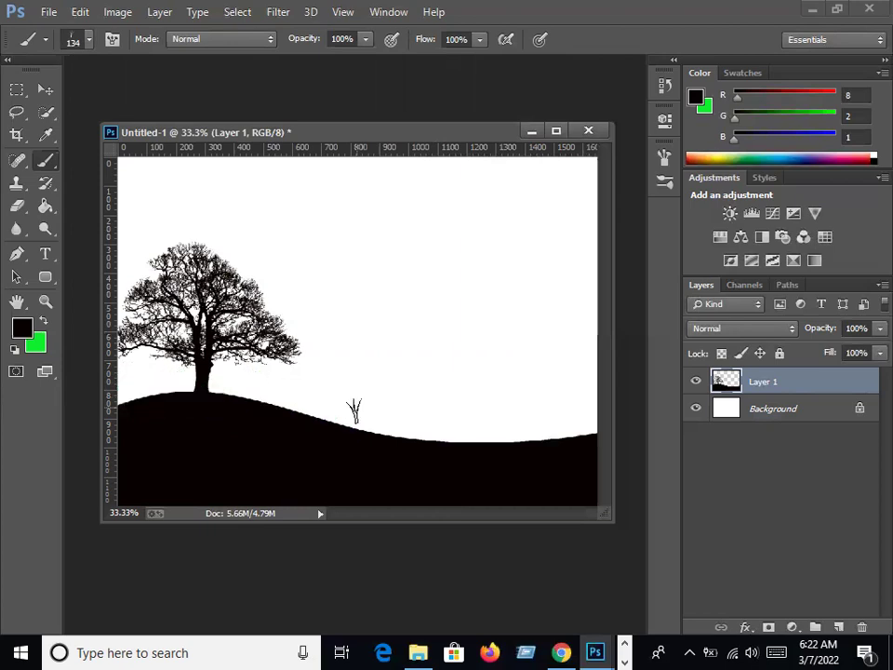
left_click(88, 40)
left_click_drag(153, 96, 172, 95)
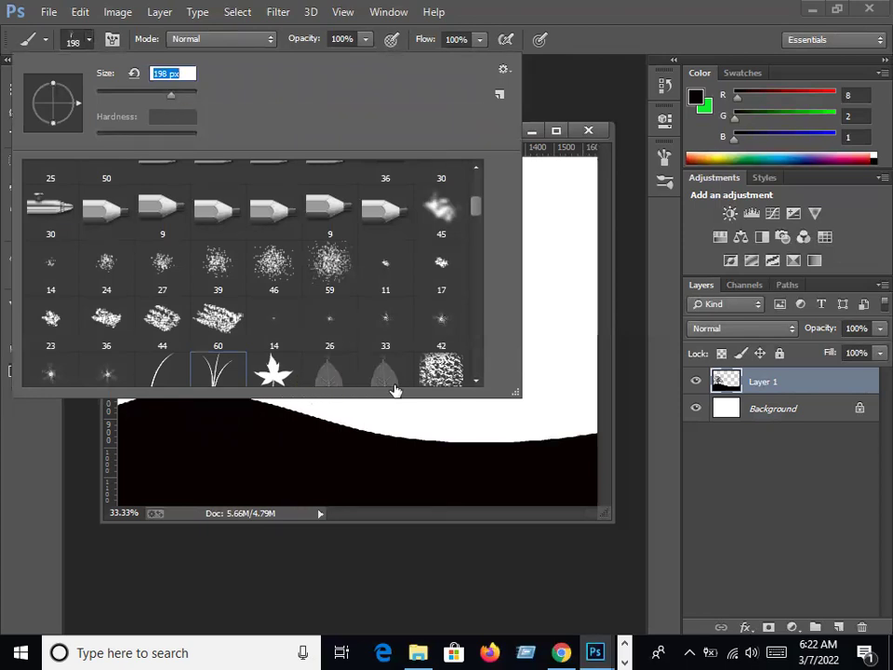
left_click_drag(174, 96, 178, 96)
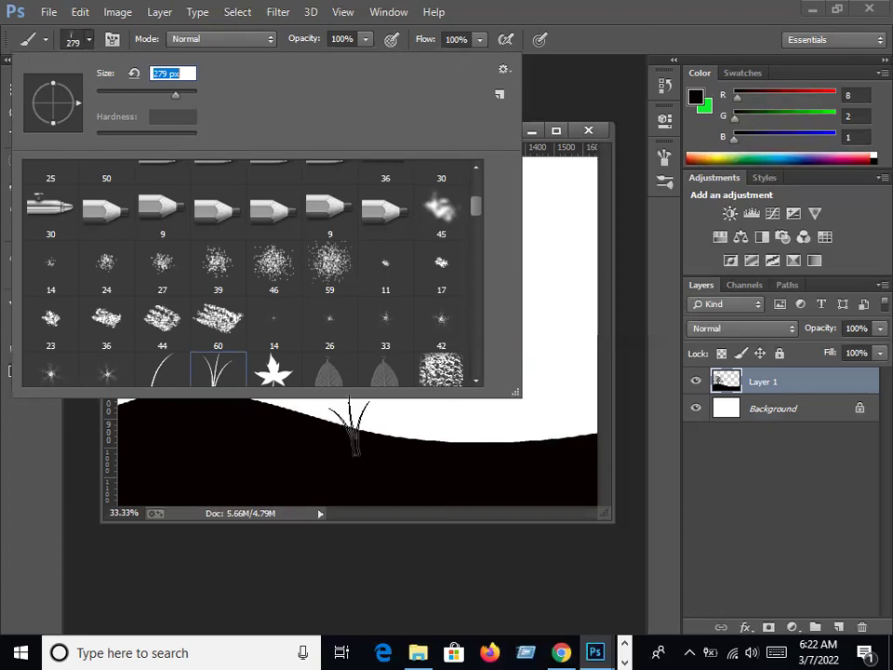
left_click(180, 94)
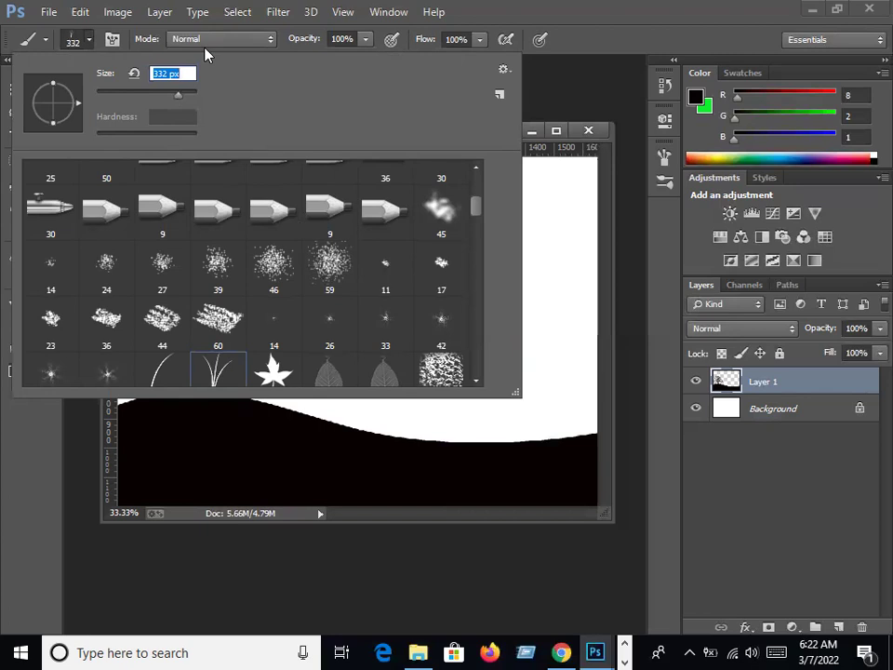
left_click(89, 40)
left_click(210, 316)
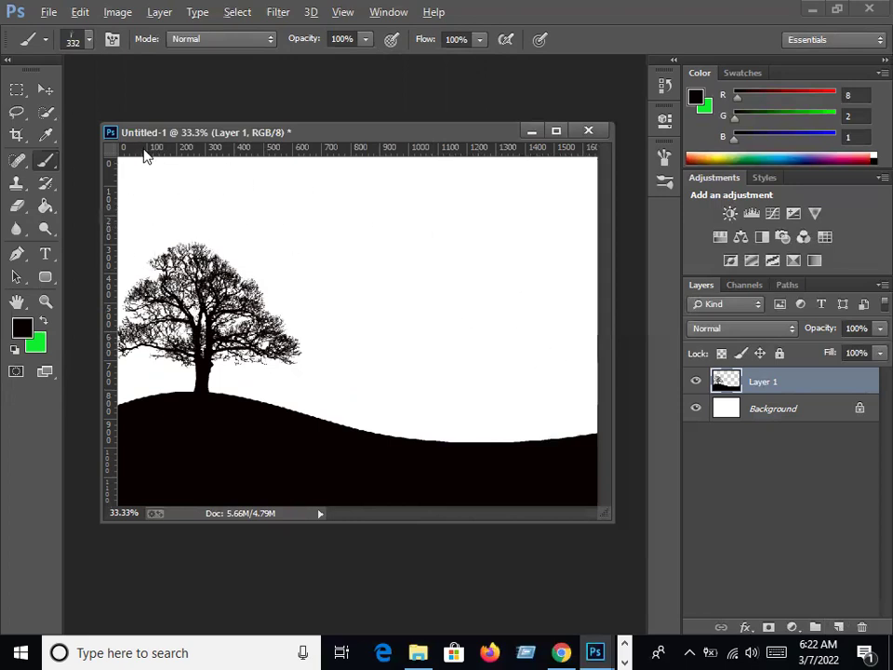
Undo the tree stamp and pick the 2253 tree brush preset.
key("ctrl+z")
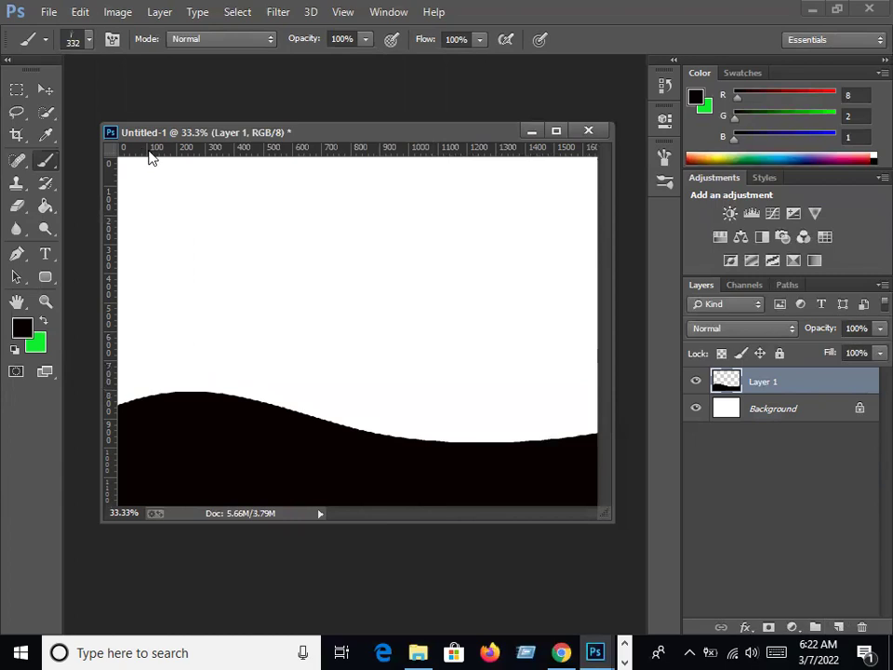
left_click(89, 41)
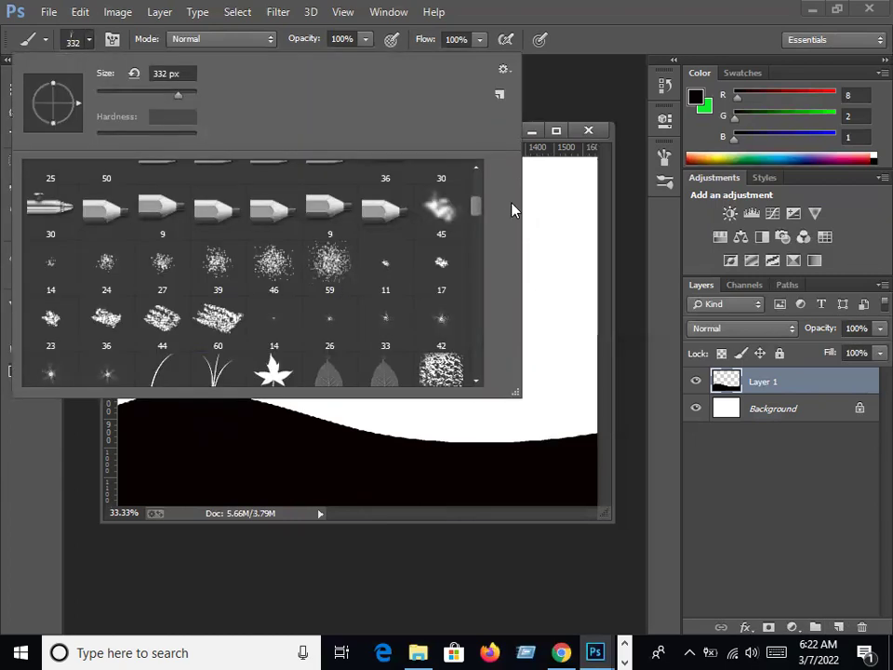
left_click_drag(475, 203, 481, 288)
left_click(442, 311)
Set the tree brush size to 800 px.
left_click_drag(172, 95, 158, 95)
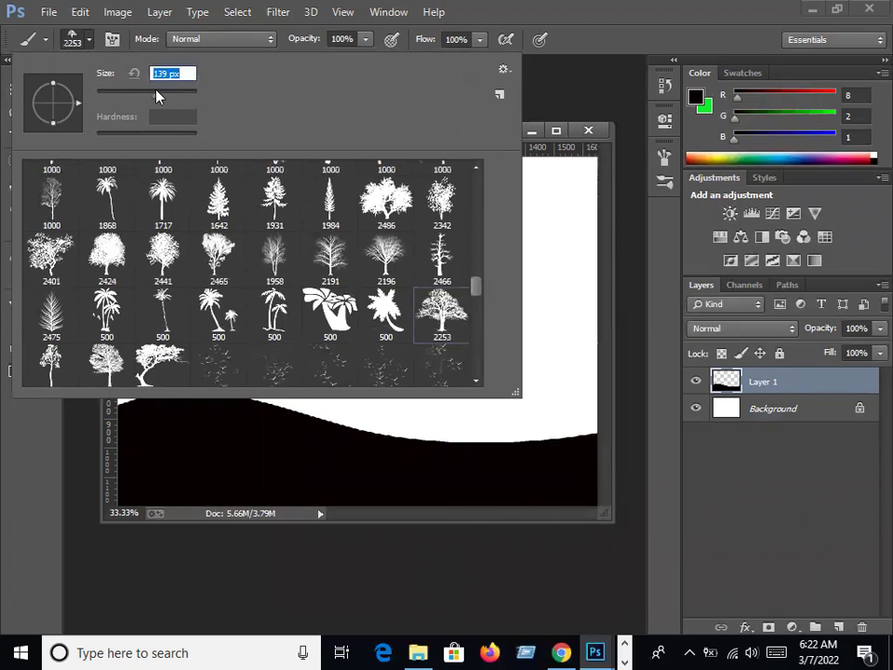
left_click(166, 74)
key("BackSpace")
key("BackSpace")
key("BackSpace")
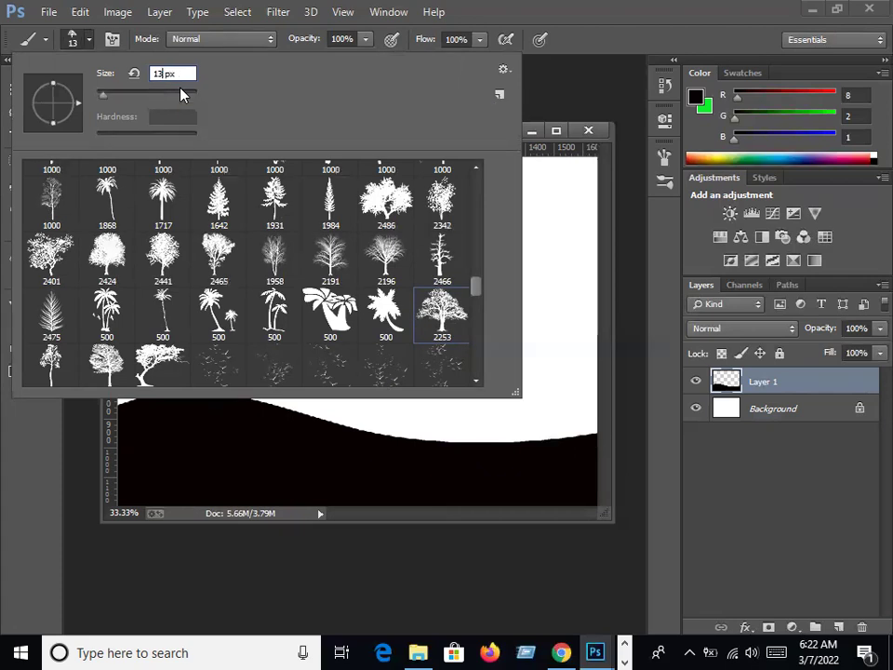
type("700")
key("BackSpace")
key("BackSpace")
key("BackSpace")
type("800")
left_click(89, 40)
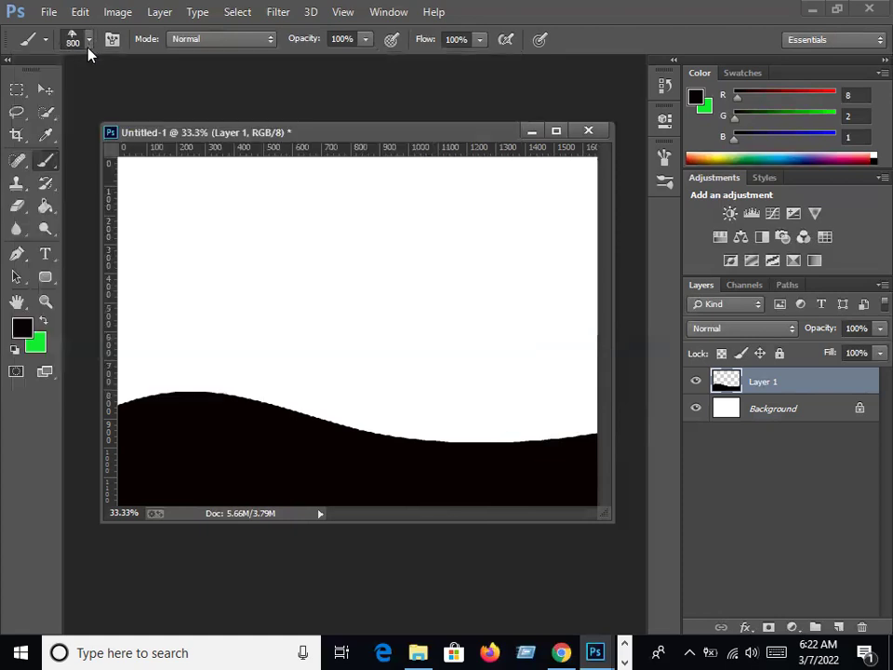
Add Layer 2 and stamp a large black tree on the left hilltop.
left_click(838, 628)
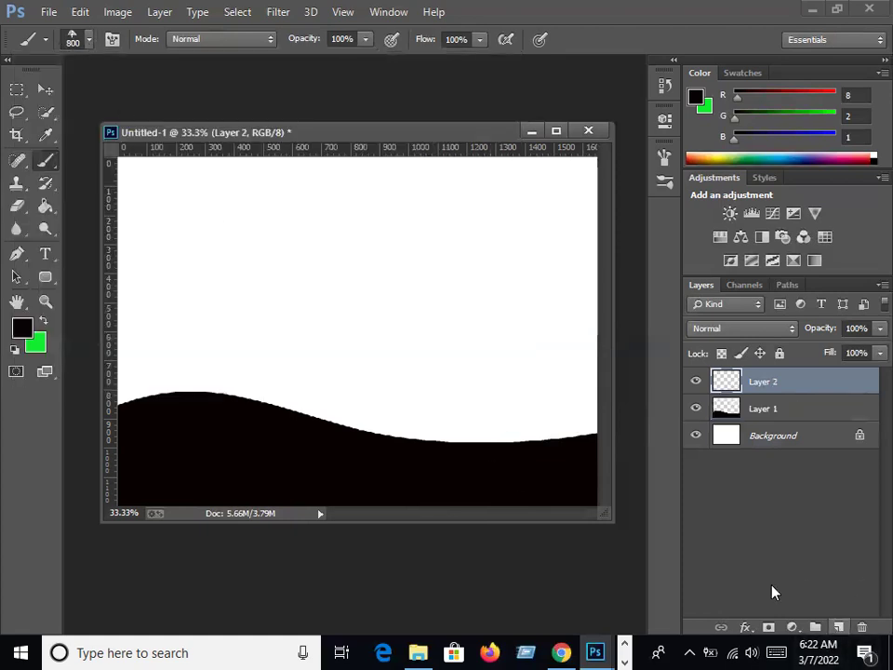
left_click(233, 322)
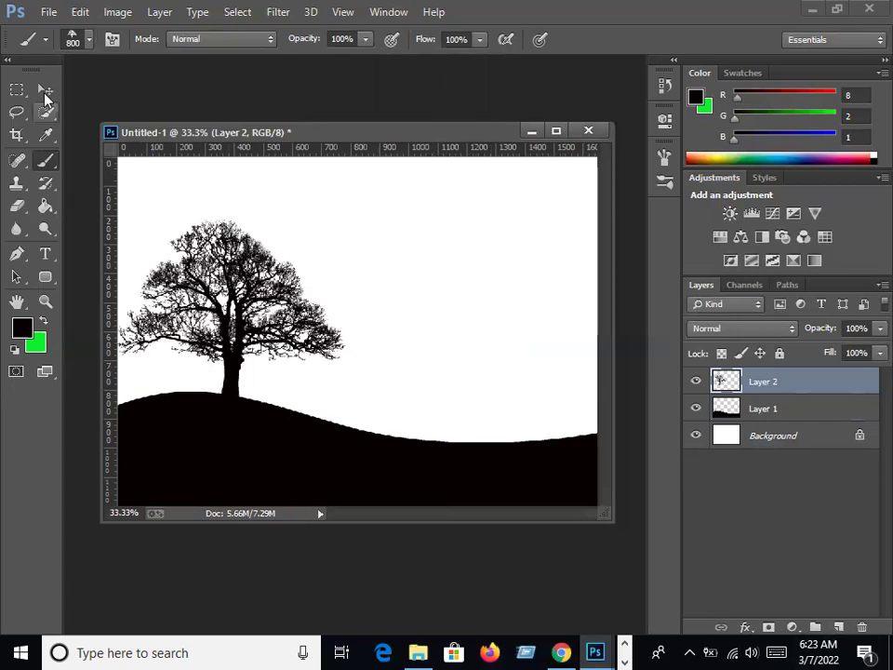
left_click(44, 88)
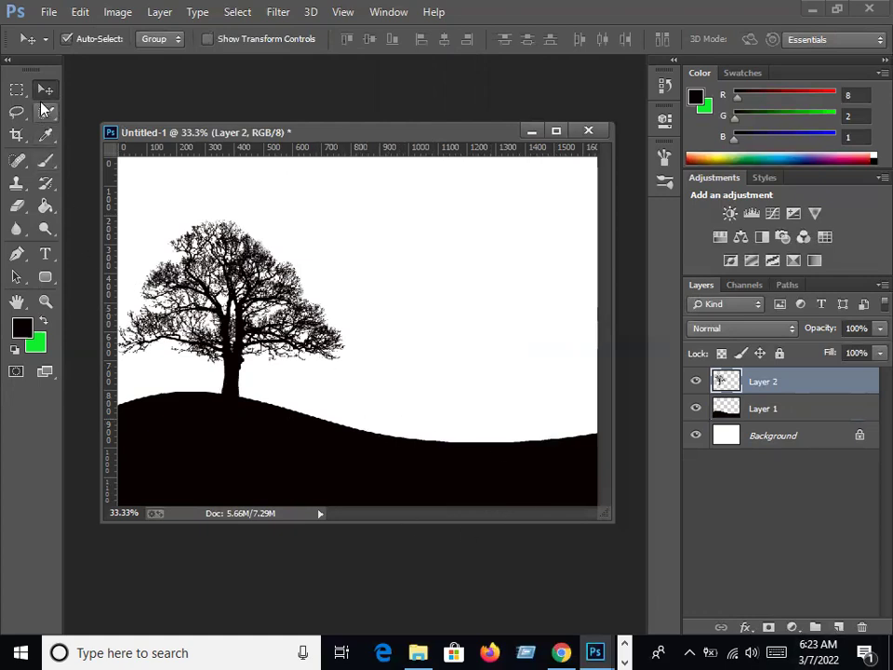
left_click(45, 160)
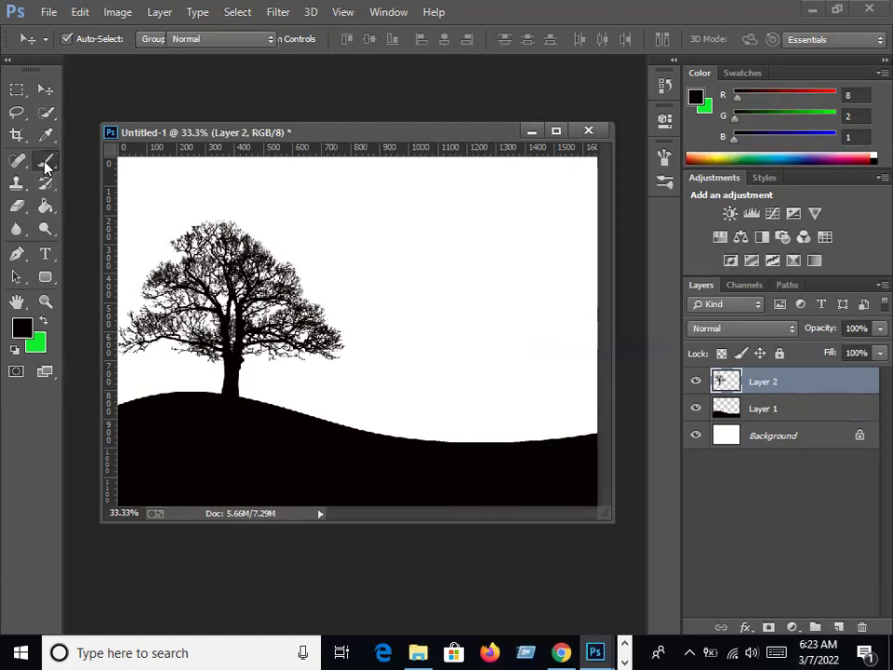
Load the grass-blade brush preset and enlarge it to 332 px.
left_click(74, 39)
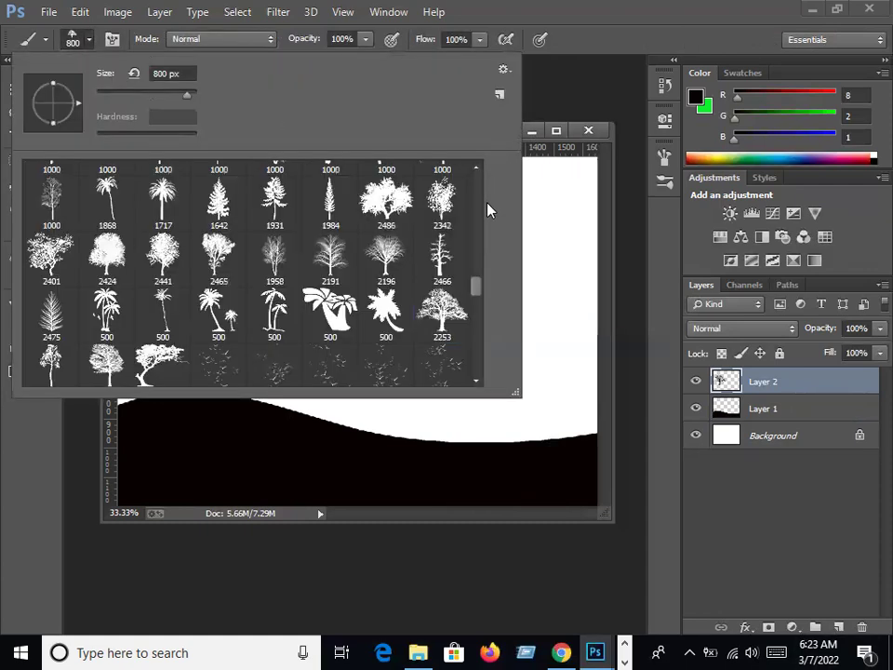
left_click_drag(480, 289, 475, 224)
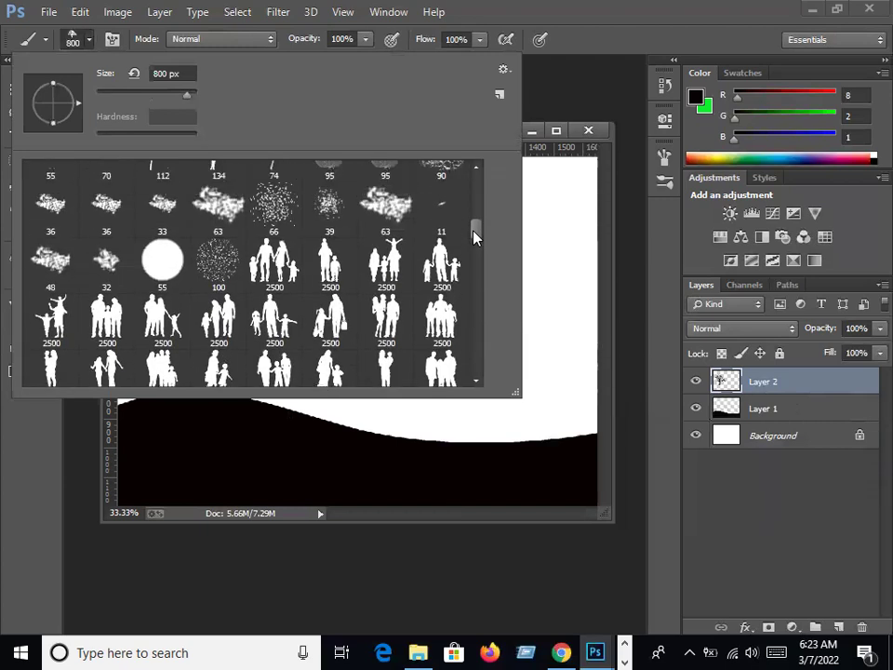
left_click(218, 245)
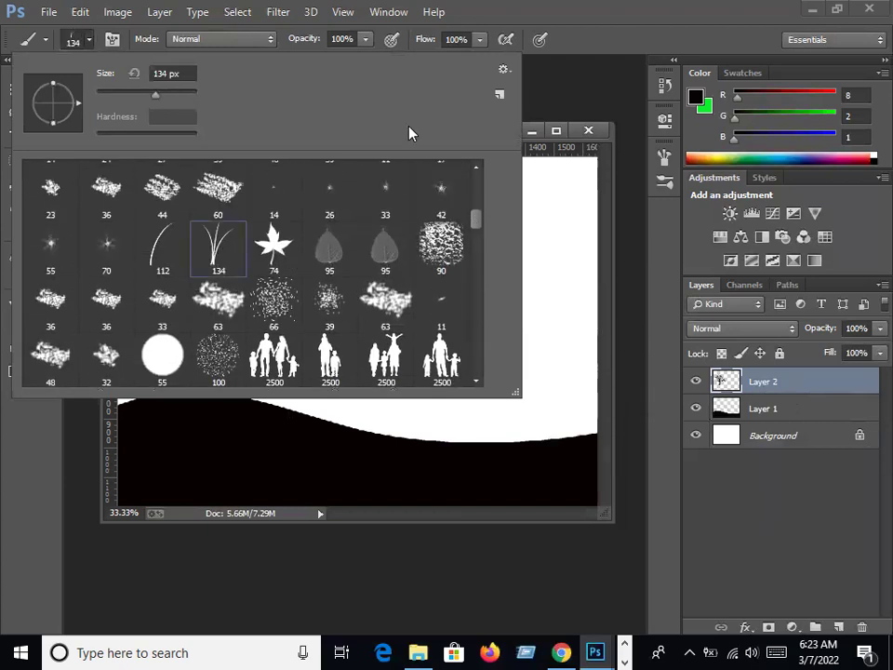
left_click_drag(158, 94, 175, 94)
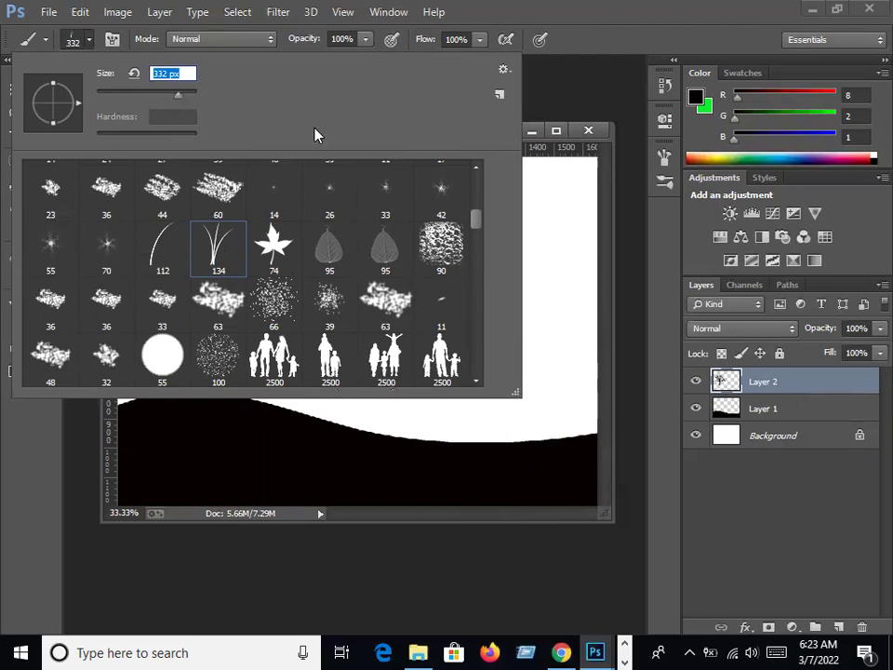
left_click(87, 40)
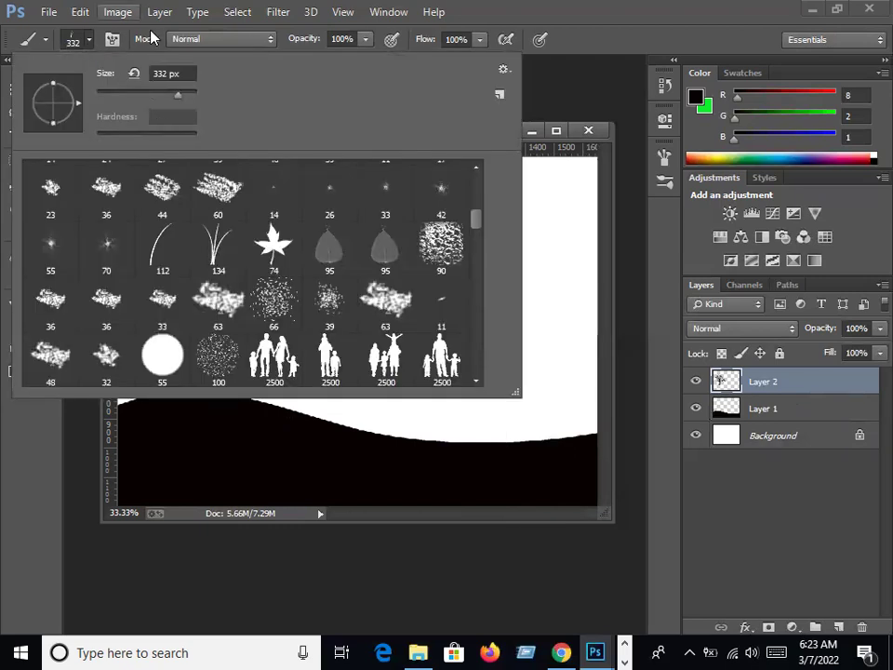
left_click(90, 41)
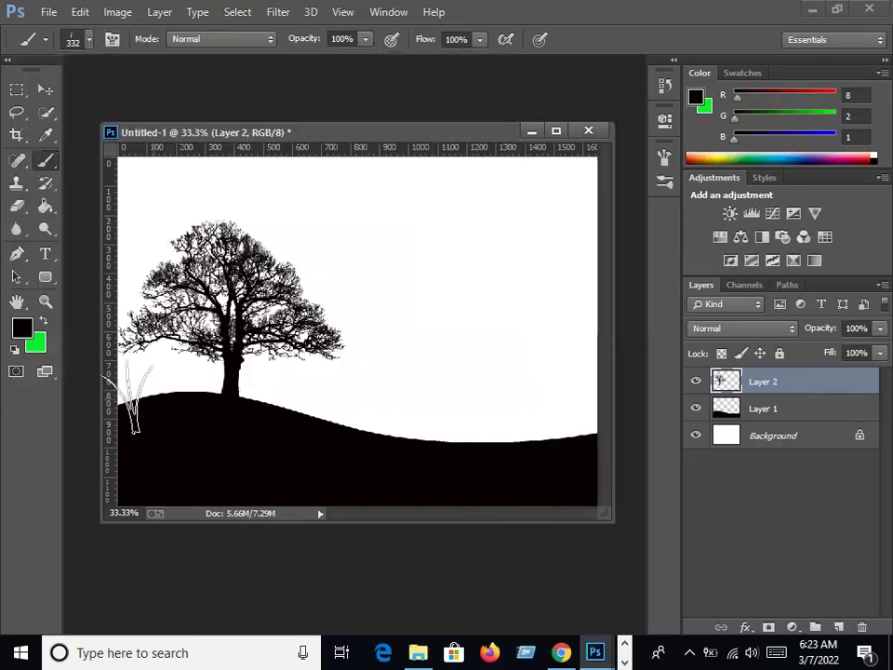
Set the background colour to dark green 02430b, then paint and undo a test grass stroke.
left_click(36, 344)
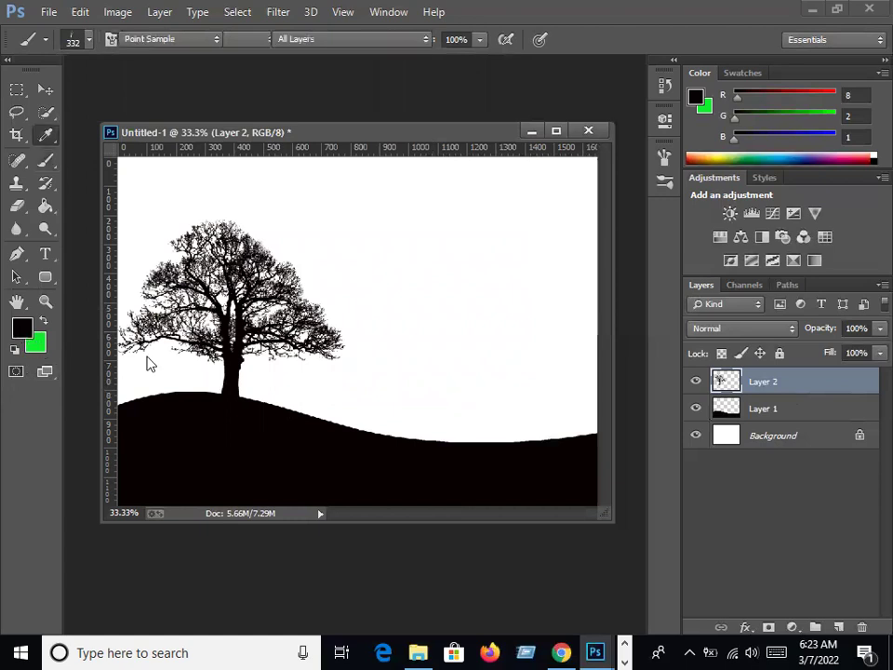
left_click(590, 362)
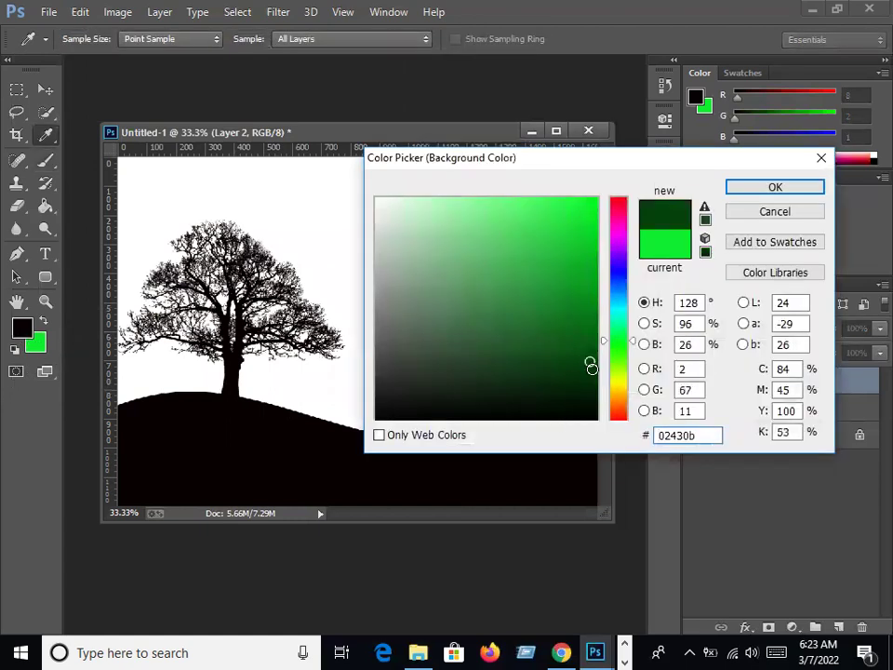
left_click(798, 192)
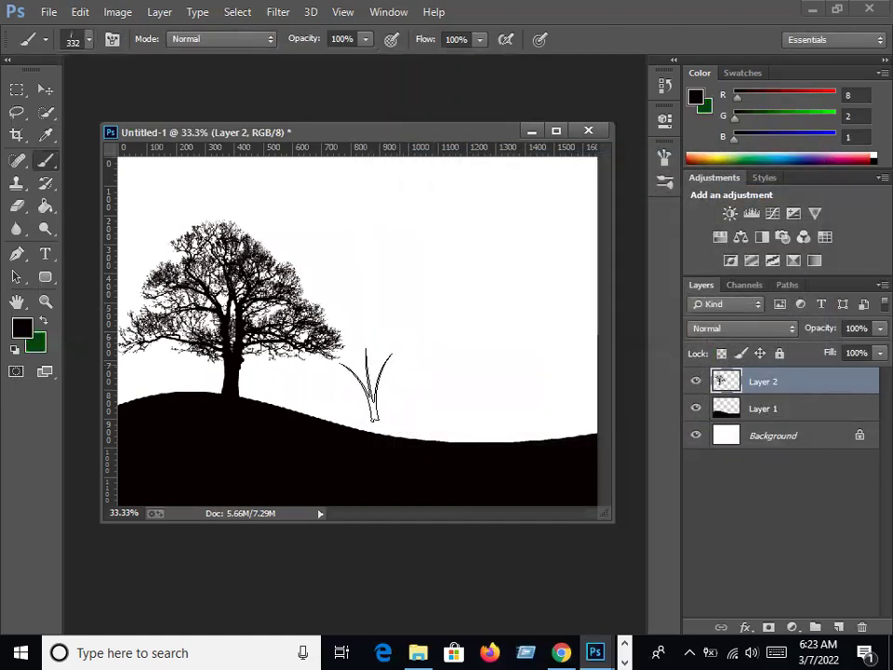
mouse_move(128, 391)
left_mouse_down()
mouse_move(251, 396)
mouse_move(503, 428)
mouse_move(582, 419)
mouse_move(470, 455)
mouse_move(363, 447)
mouse_move(333, 435)
mouse_move(377, 428)
mouse_move(361, 425)
mouse_move(302, 437)
mouse_move(212, 430)
mouse_move(186, 402)
mouse_move(130, 391)
left_mouse_up()
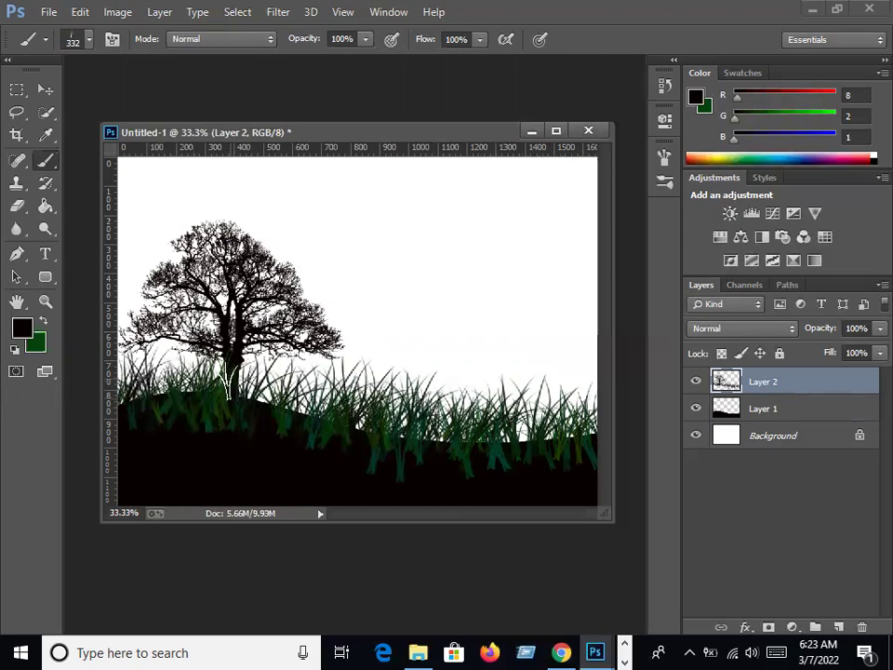
key("ctrl+z")
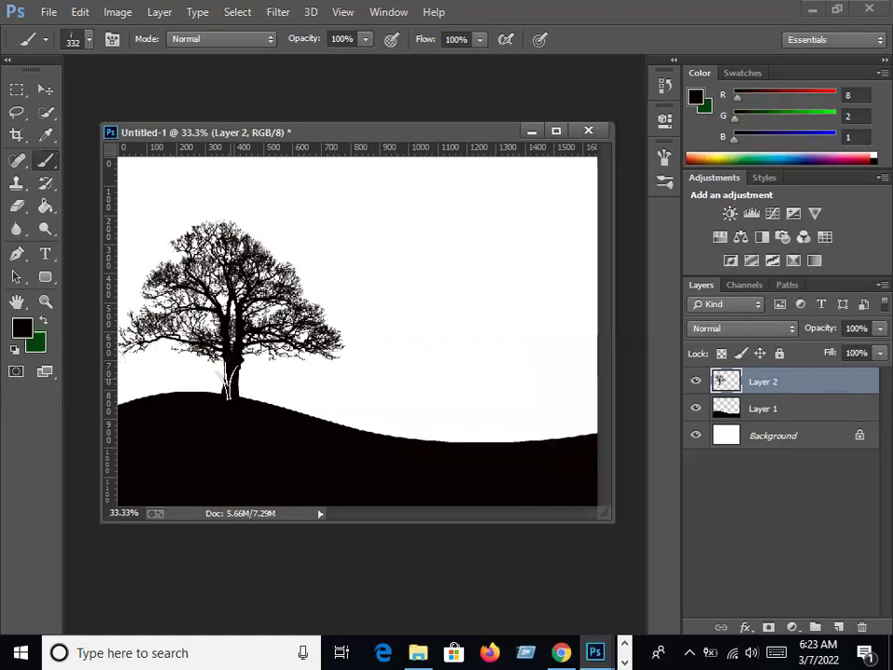
Add new Layer 3 and paint grass blades along the hill from left to right.
left_click(838, 627)
left_click_drag(120, 415, 168, 402)
mouse_move(174, 398)
left_mouse_down()
mouse_move(253, 419)
mouse_move(252, 409)
mouse_move(292, 409)
mouse_move(361, 448)
mouse_move(405, 455)
mouse_move(555, 447)
mouse_move(587, 435)
left_mouse_up()
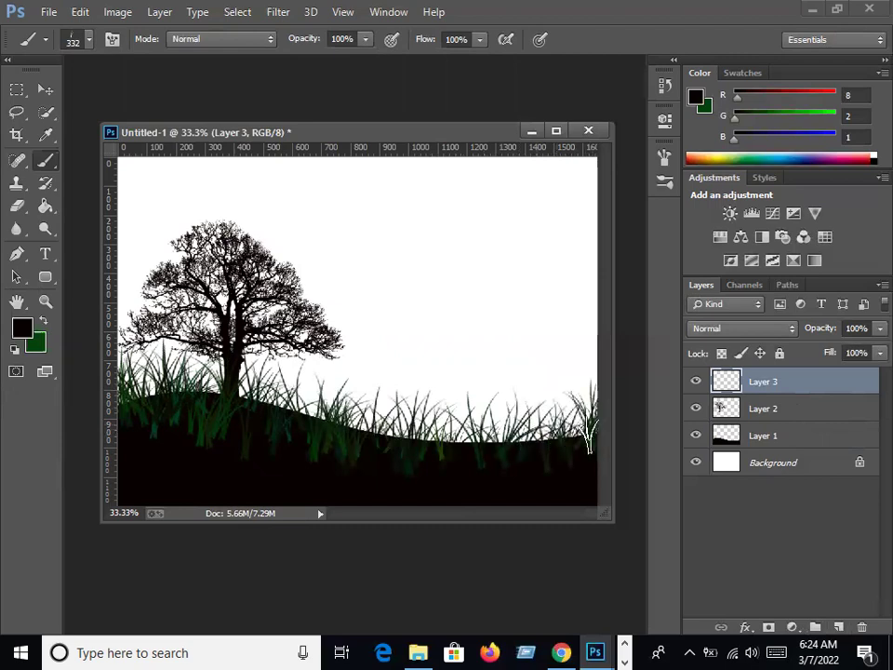
mouse_move(461, 456)
left_mouse_down()
mouse_move(435, 437)
mouse_move(140, 398)
mouse_move(335, 424)
mouse_move(572, 438)
left_mouse_up()
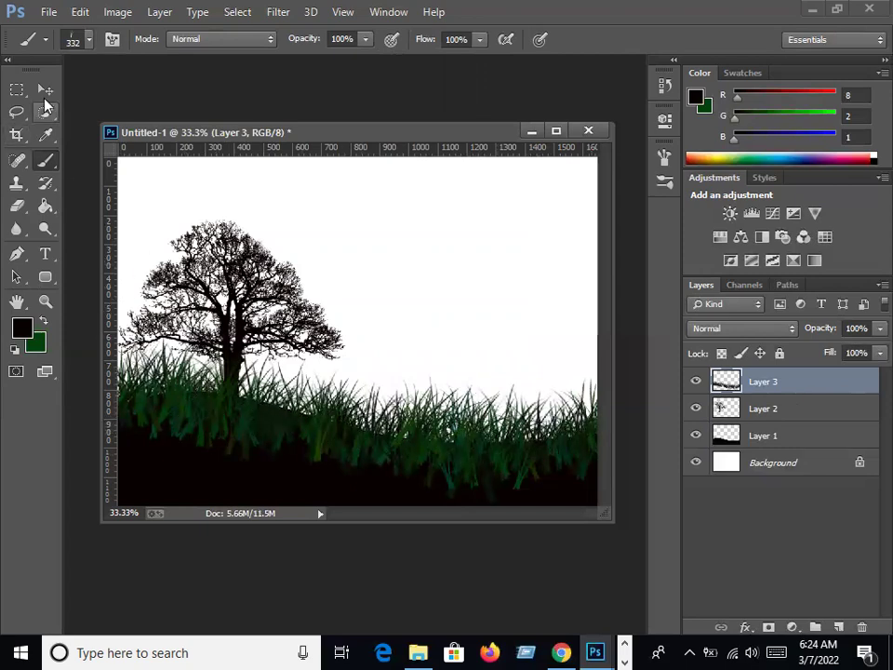
Move grass Layer 3 below hill Layer 1 and nudge it down so blade tips rise above the hilltop.
left_click(46, 89)
left_click_drag(317, 441, 325, 424)
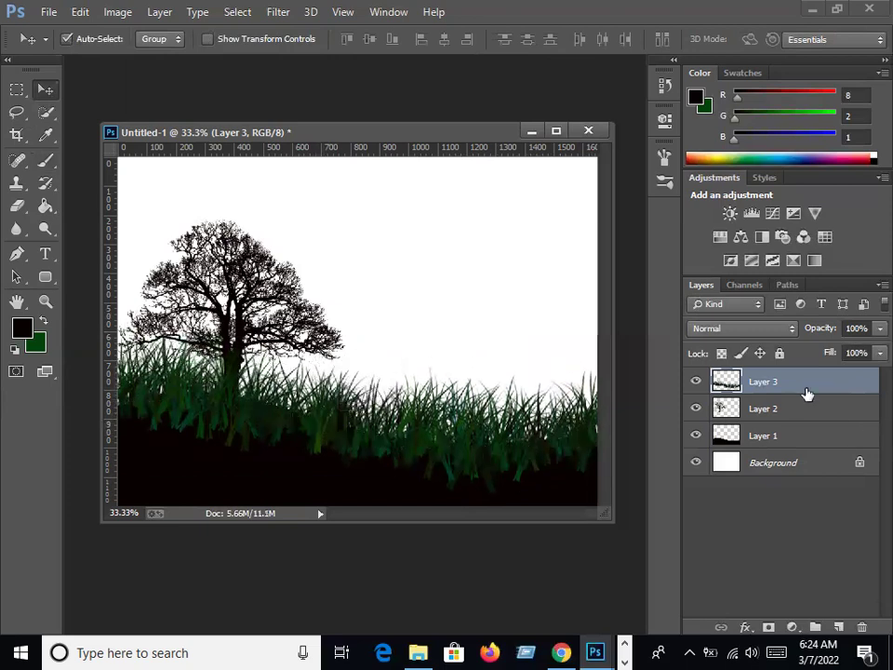
left_click_drag(809, 395, 802, 453)
mouse_move(325, 410)
left_mouse_down()
mouse_move(325, 419)
mouse_move(357, 419)
left_mouse_up()
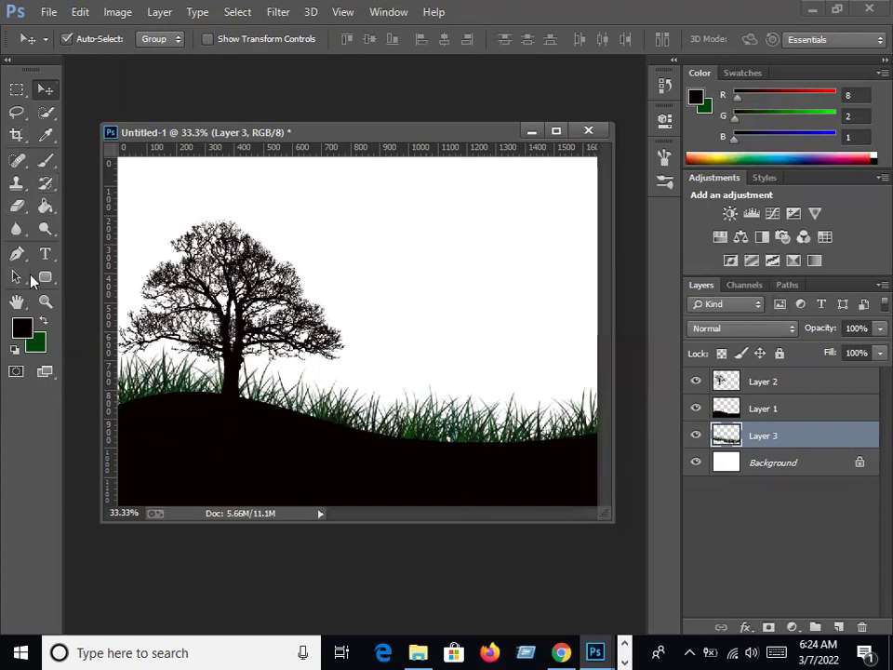
Switch to the Gradient Tool.
left_click(42, 209)
right_click(42, 212)
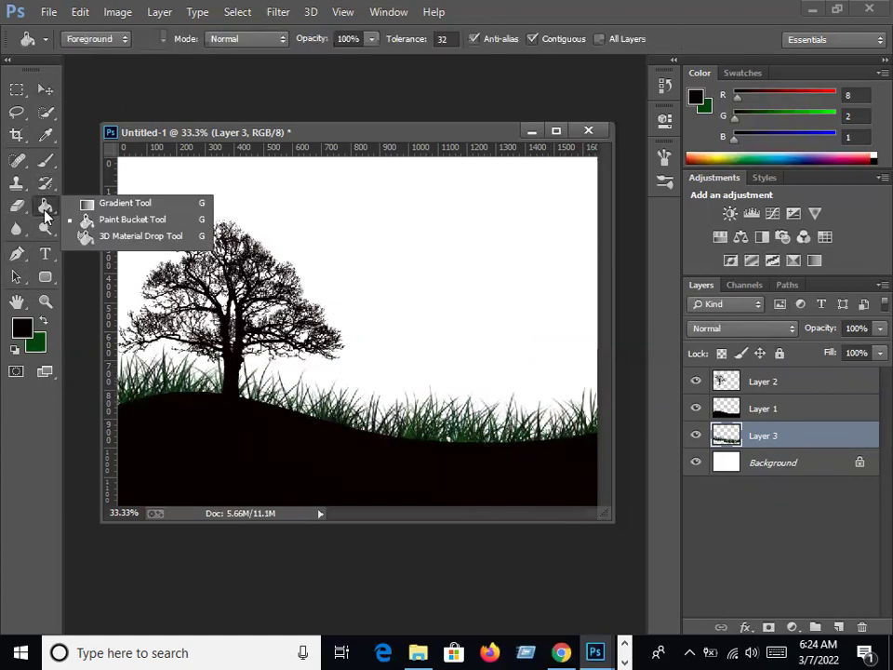
left_click(96, 205)
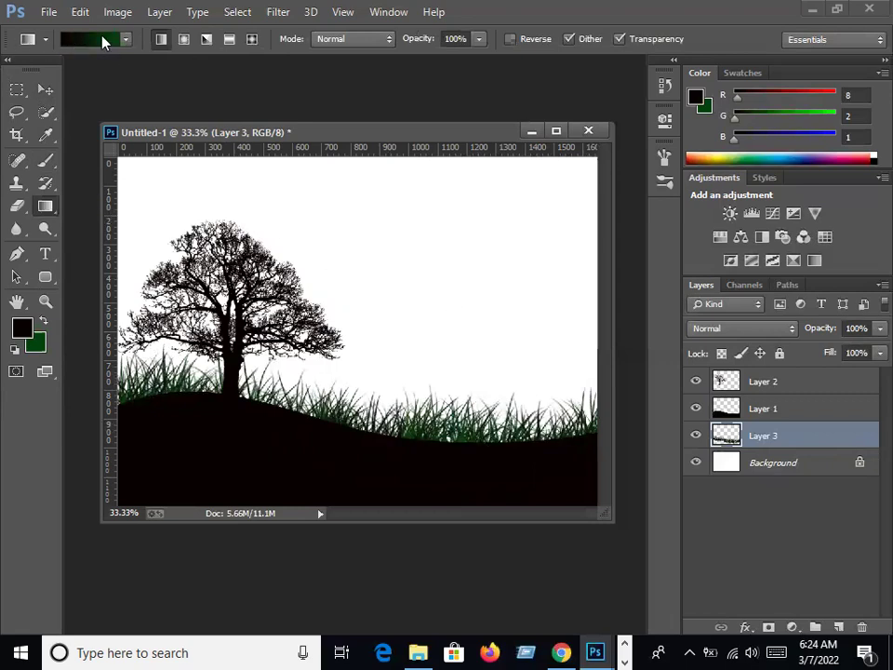
In the Gradient Editor, set the starting stop to yellow-green cff306 at 1%.
left_click(125, 39)
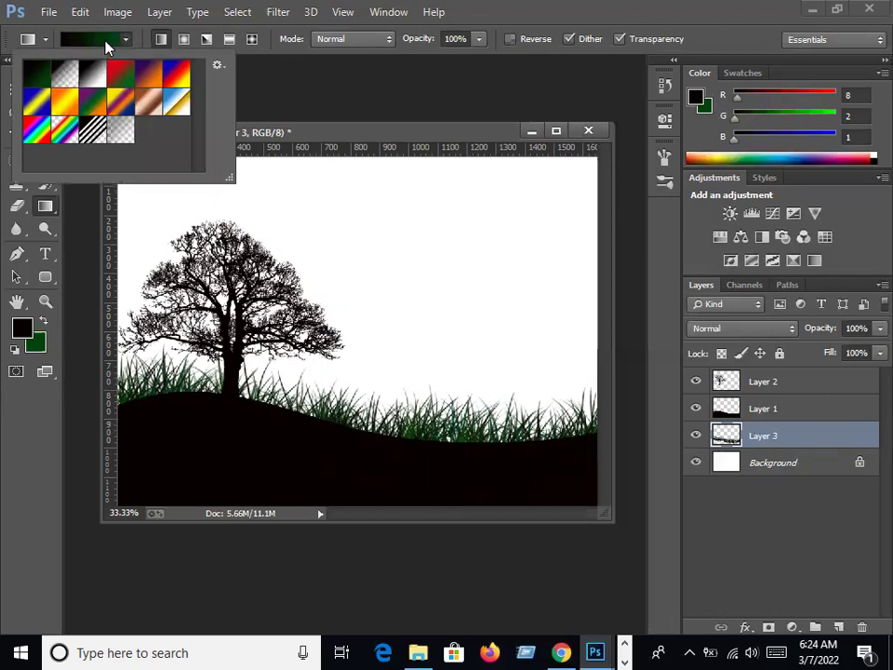
left_click(98, 39)
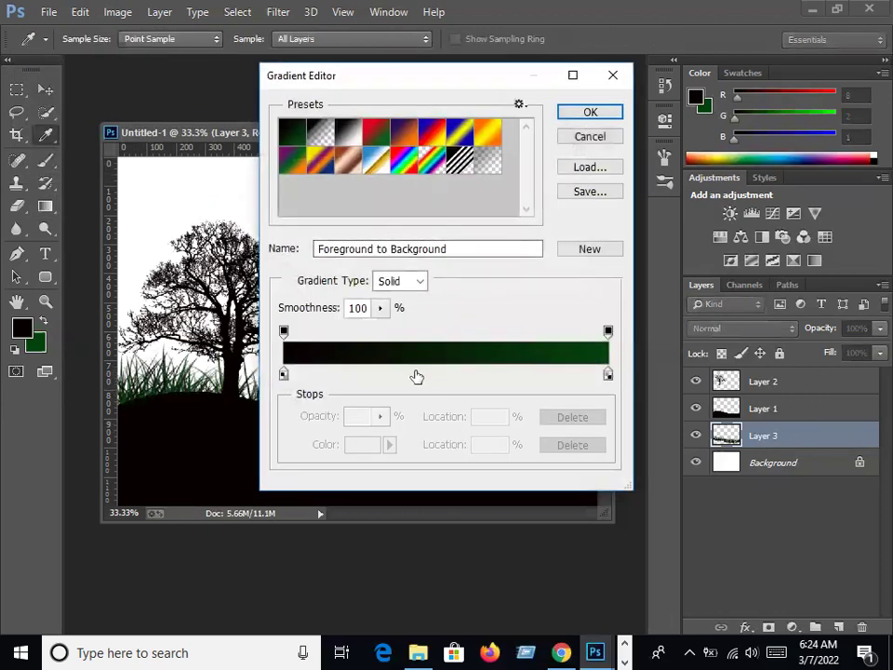
left_click(284, 373)
left_click_drag(286, 373, 292, 375)
double_click(286, 374)
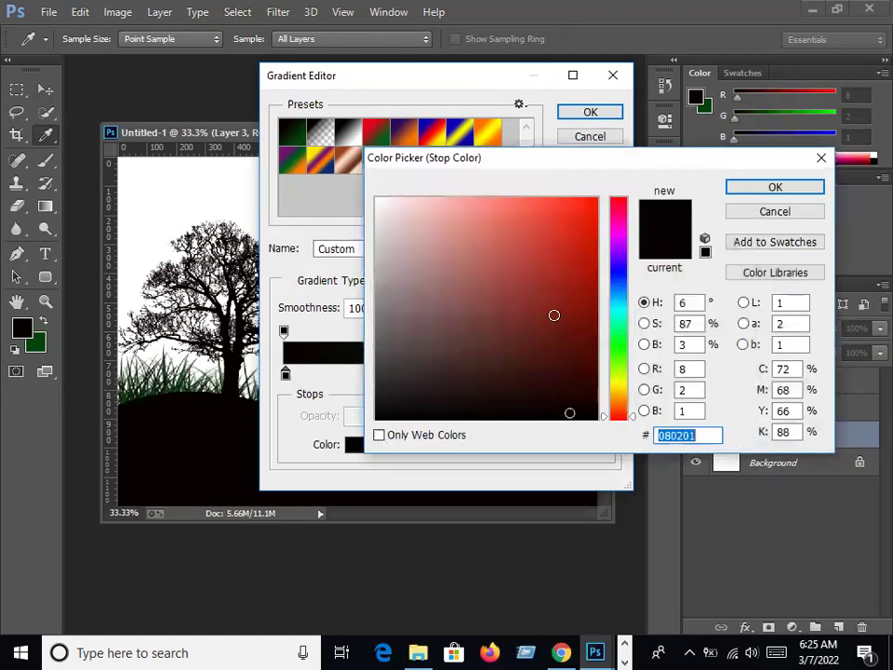
left_click(616, 377)
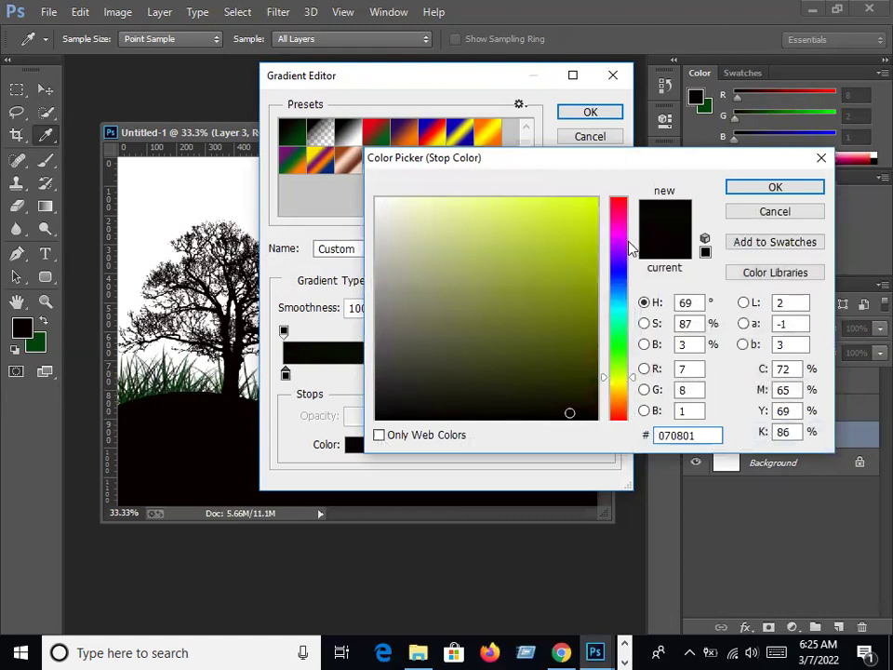
left_click(592, 207)
left_click(780, 187)
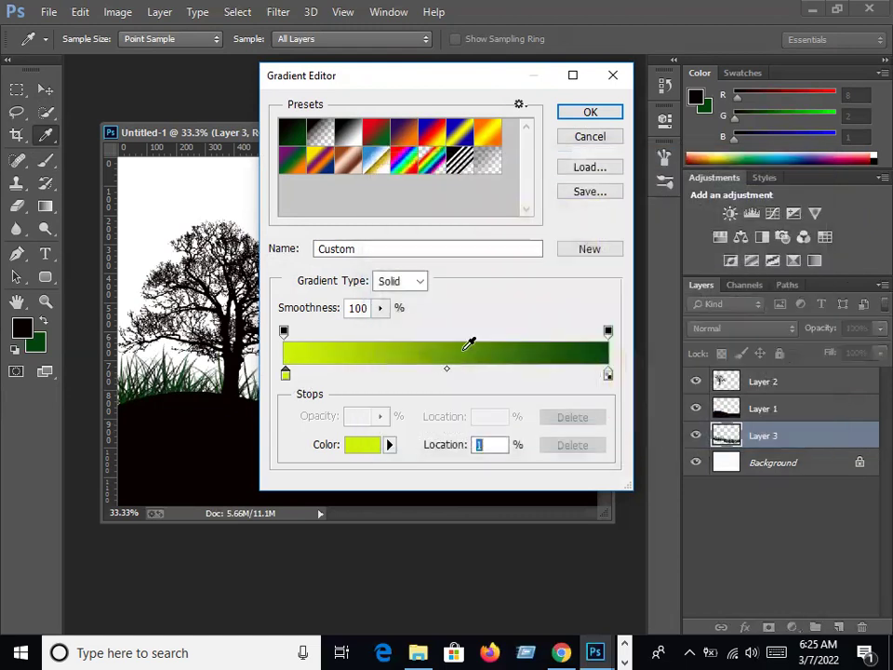
Add a dark red b01b0c stop at 44% and accept the custom gradient.
left_click(427, 373)
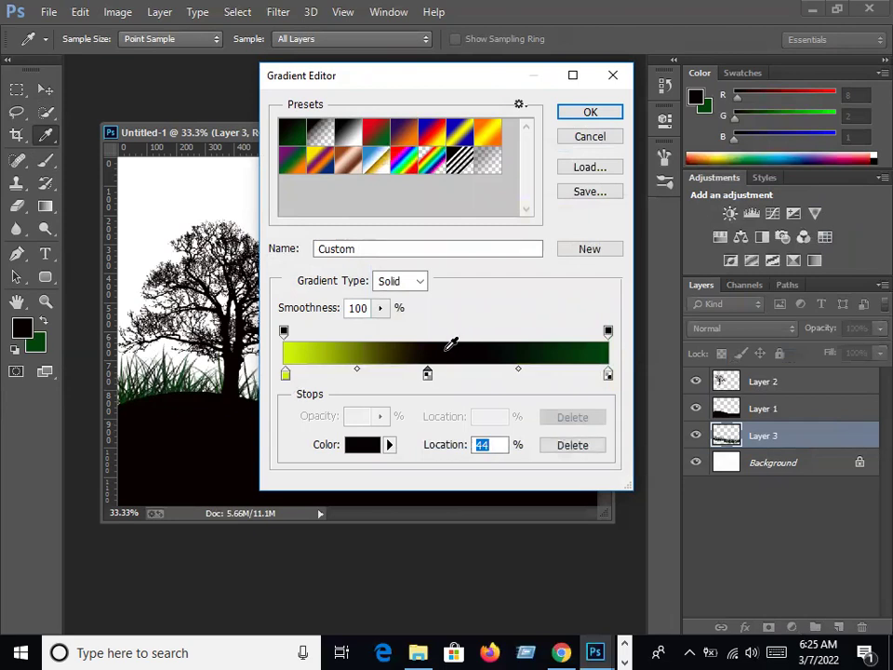
double_click(429, 374)
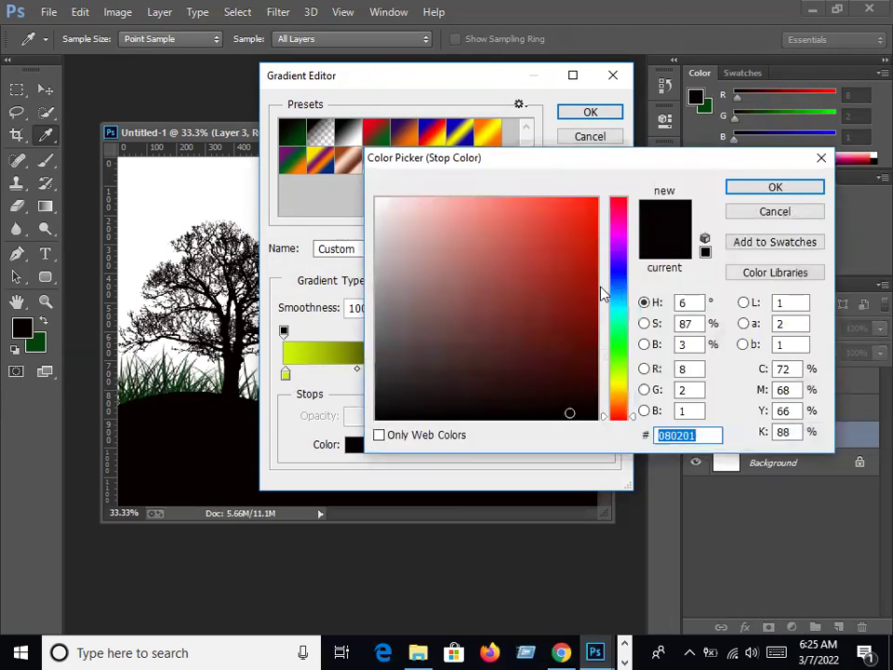
left_click(583, 267)
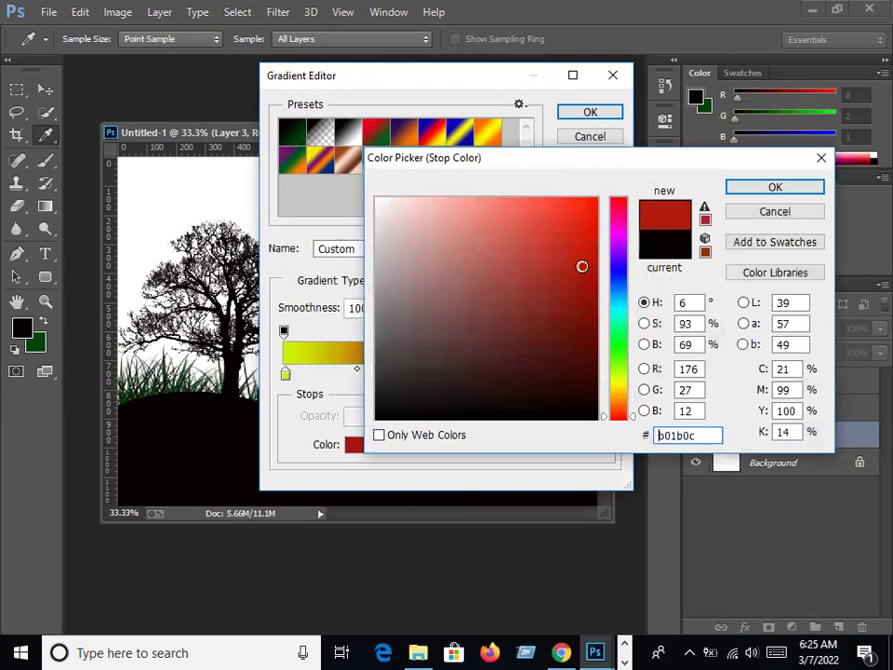
left_click(771, 189)
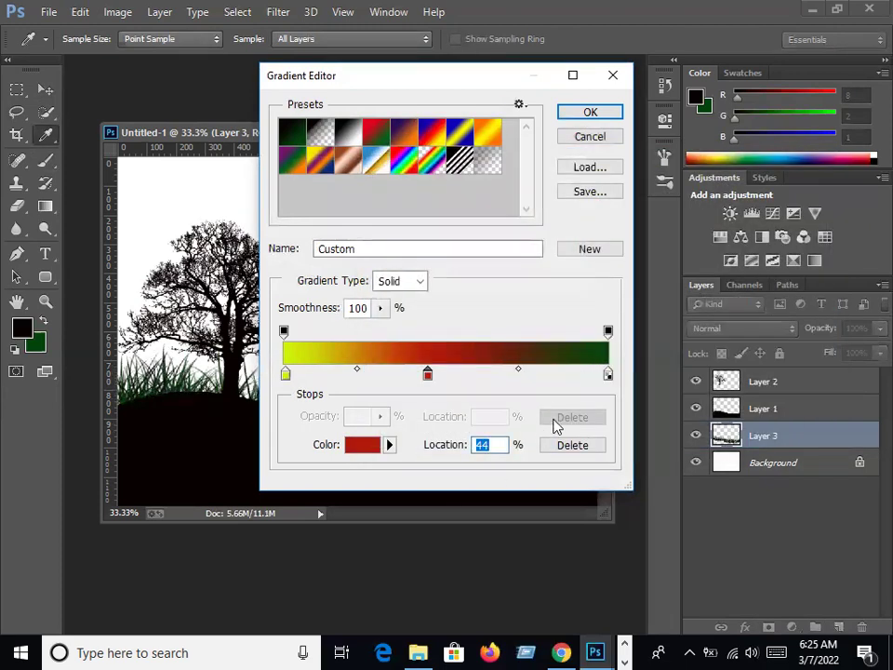
left_click(609, 115)
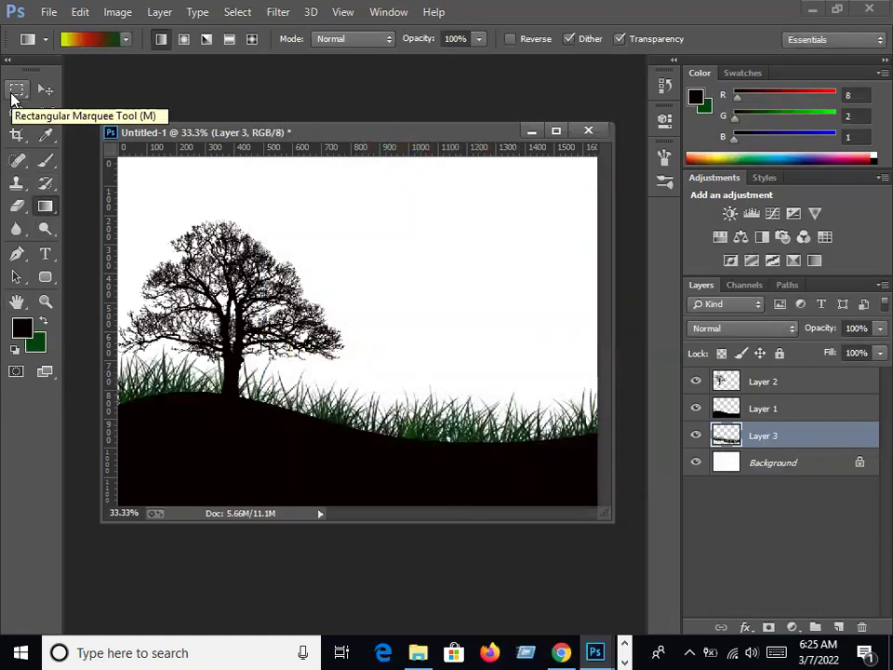
Select the sky from the canvas top down to the hill and add new Layer 4.
left_click(13, 95)
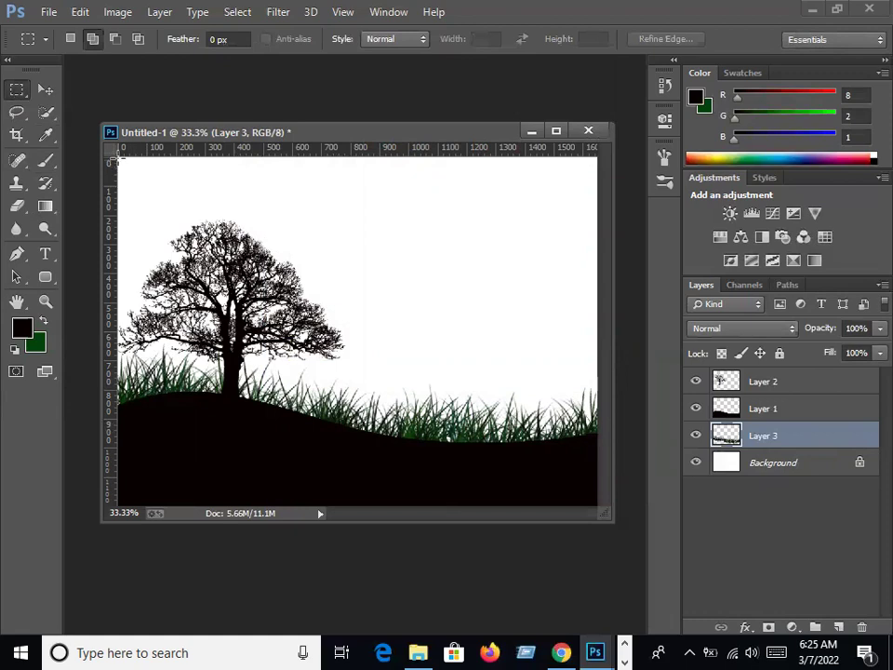
left_click_drag(118, 158, 597, 456)
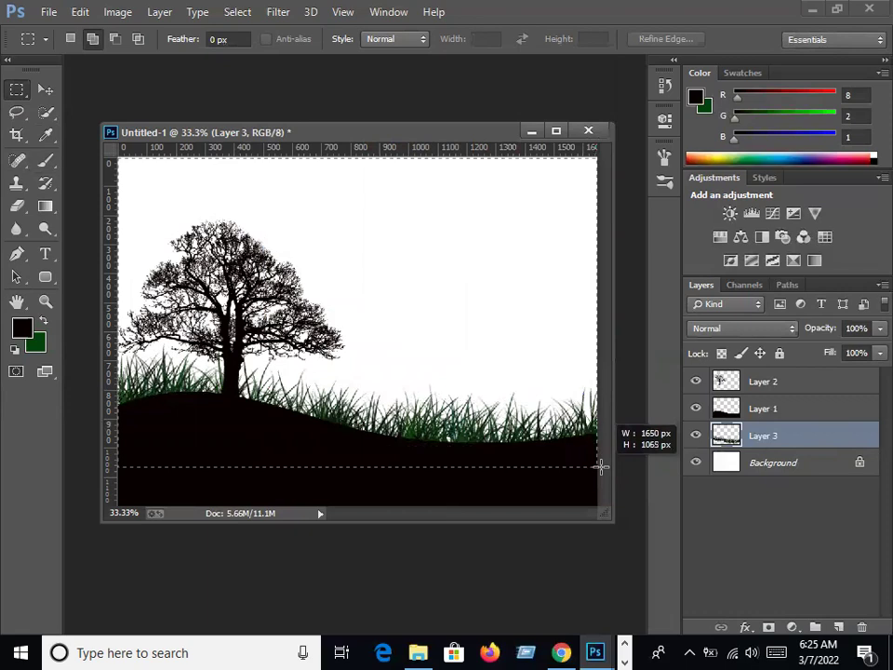
left_click_drag(597, 456, 602, 468)
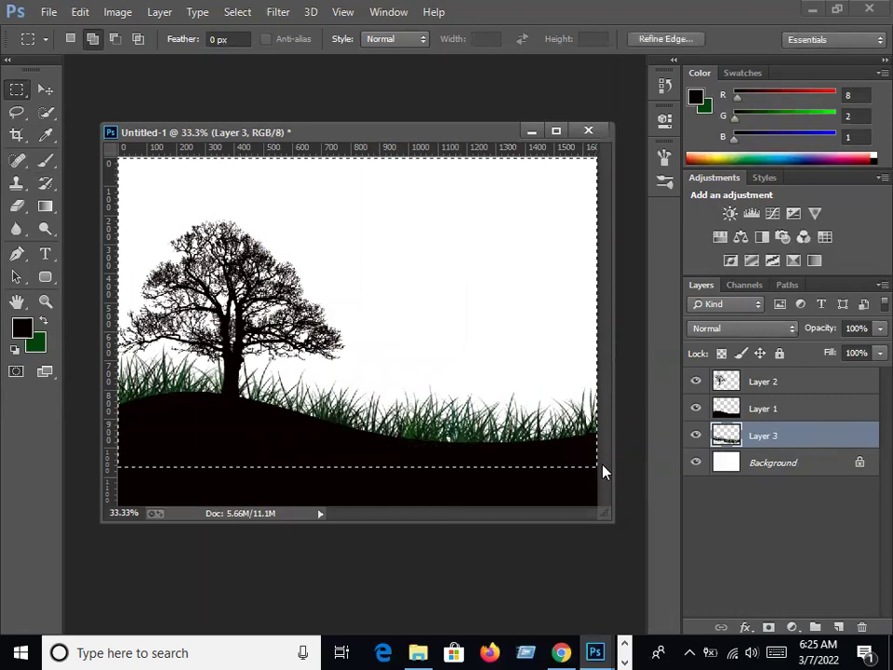
left_click(839, 627)
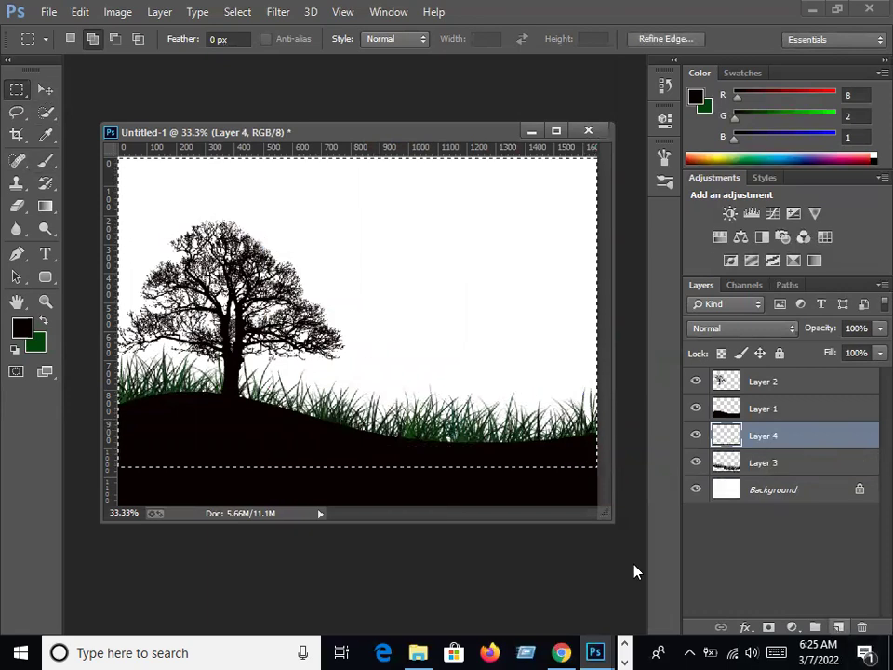
Fill the selection with a top-to-bottom yellow-red-green gradient, then deselect and reselect.
left_click(45, 206)
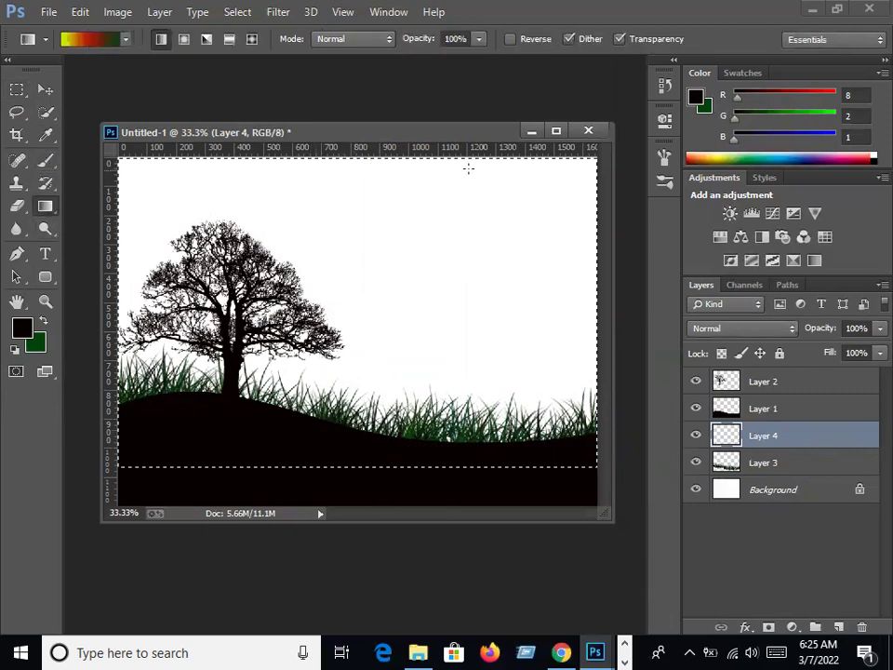
left_click_drag(364, 173, 370, 481)
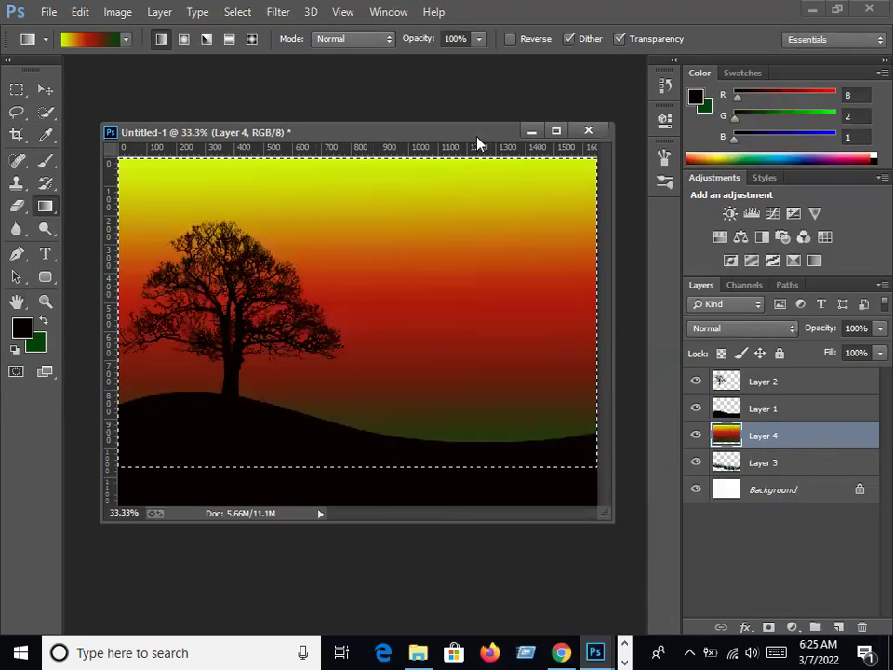
left_click(237, 11)
left_click(266, 52)
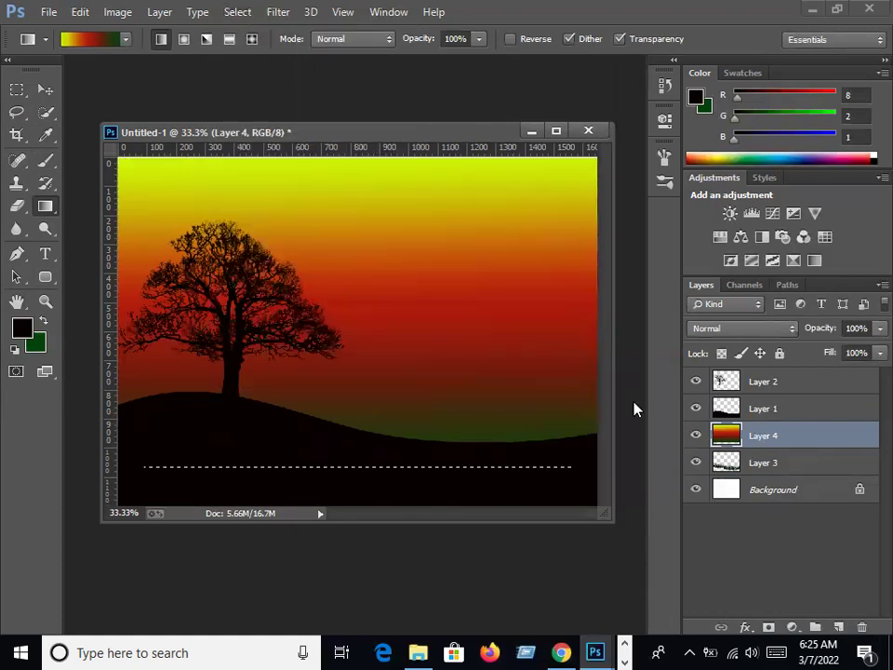
left_click(237, 11)
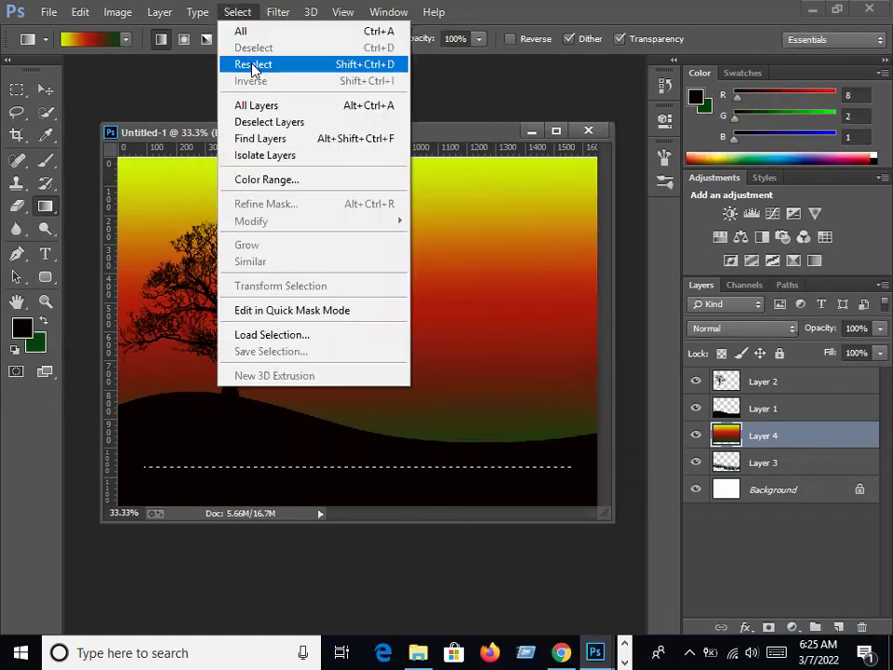
left_click(253, 65)
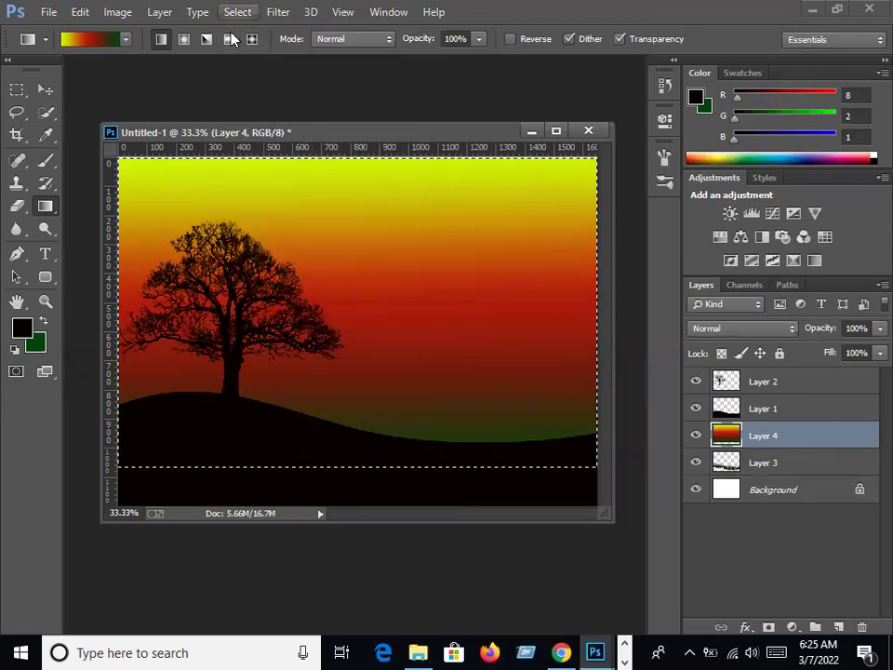
Deselect and move gradient Layer 4 below grass Layer 3, just above Background.
left_click(237, 11)
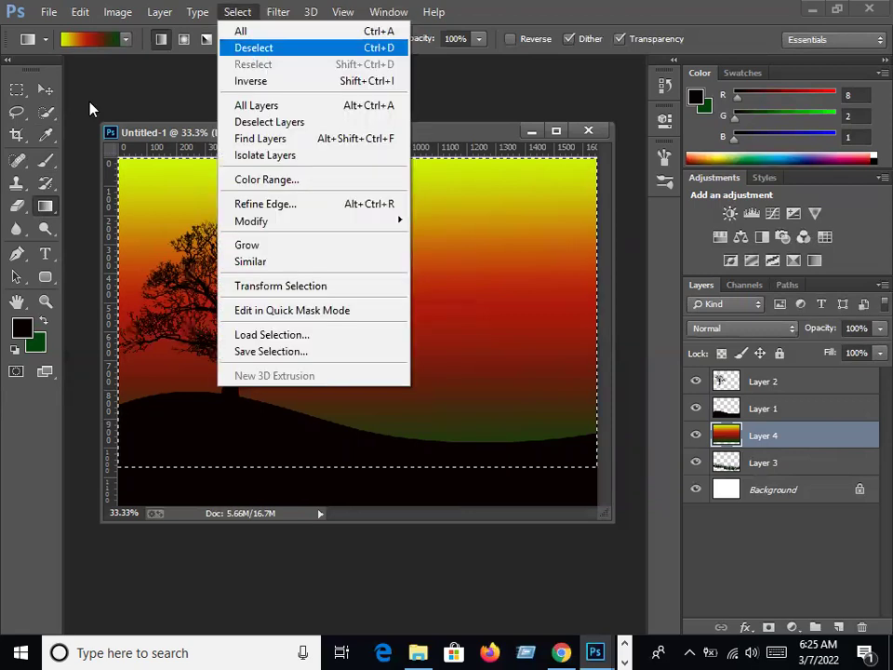
key("ctrl+d")
key("v")
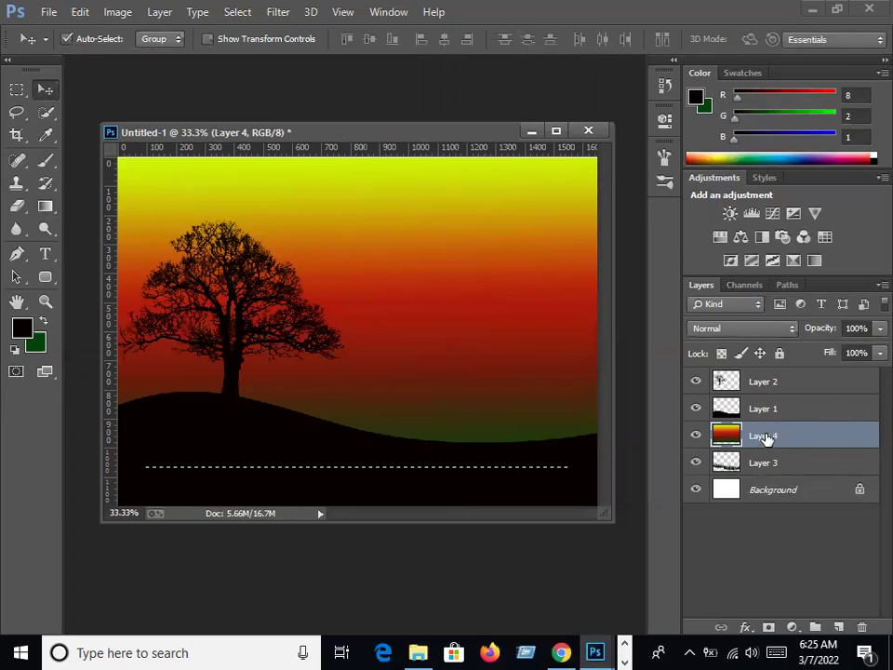
mouse_move(765, 437)
left_mouse_down()
mouse_move(753, 493)
mouse_move(758, 466)
mouse_move(748, 492)
mouse_move(712, 492)
left_mouse_up()
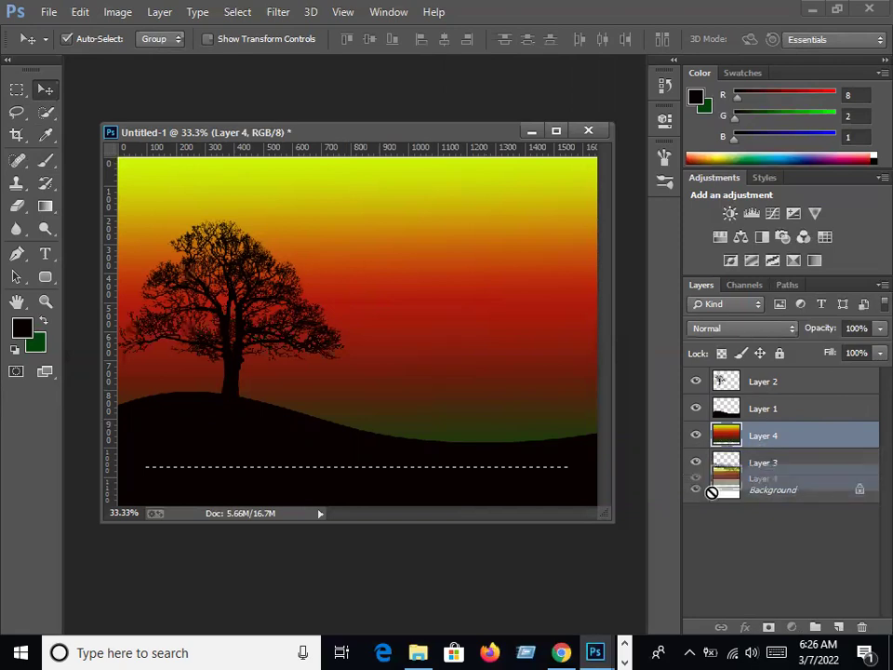
left_click_drag(712, 492, 718, 473)
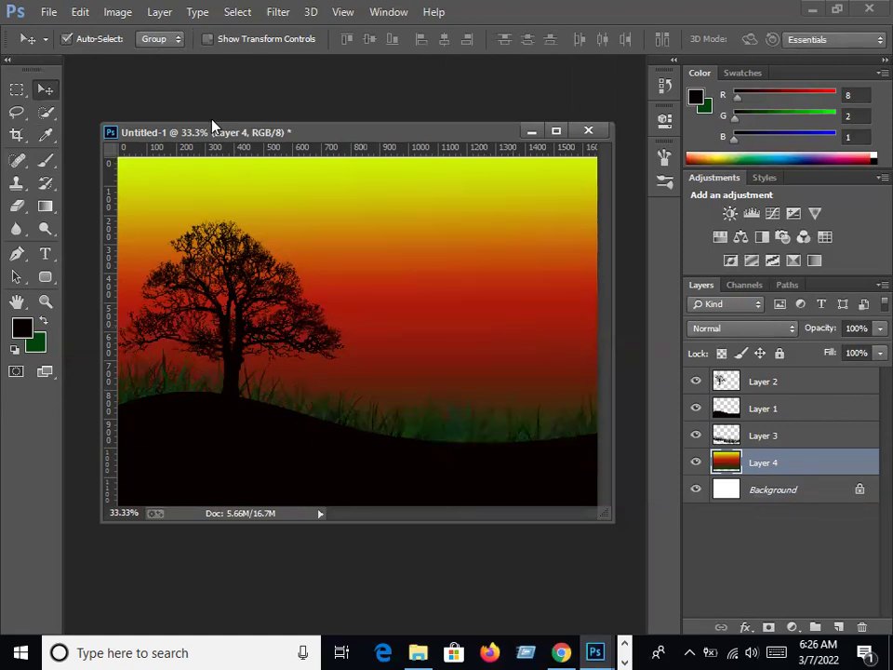
Switch to the Brush tool with a hard round tip.
left_click(47, 162)
left_click(87, 41)
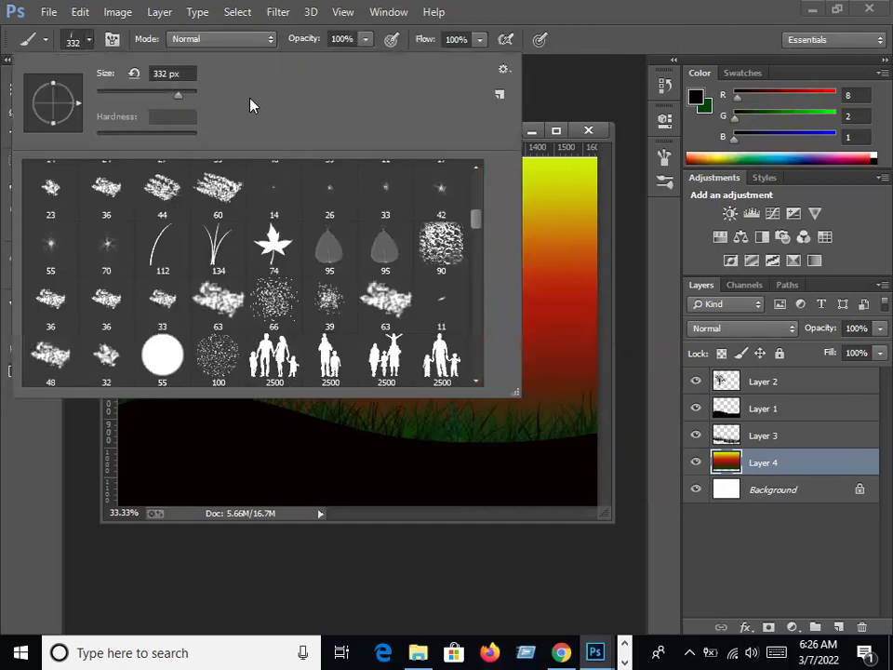
left_click_drag(480, 227, 472, 176)
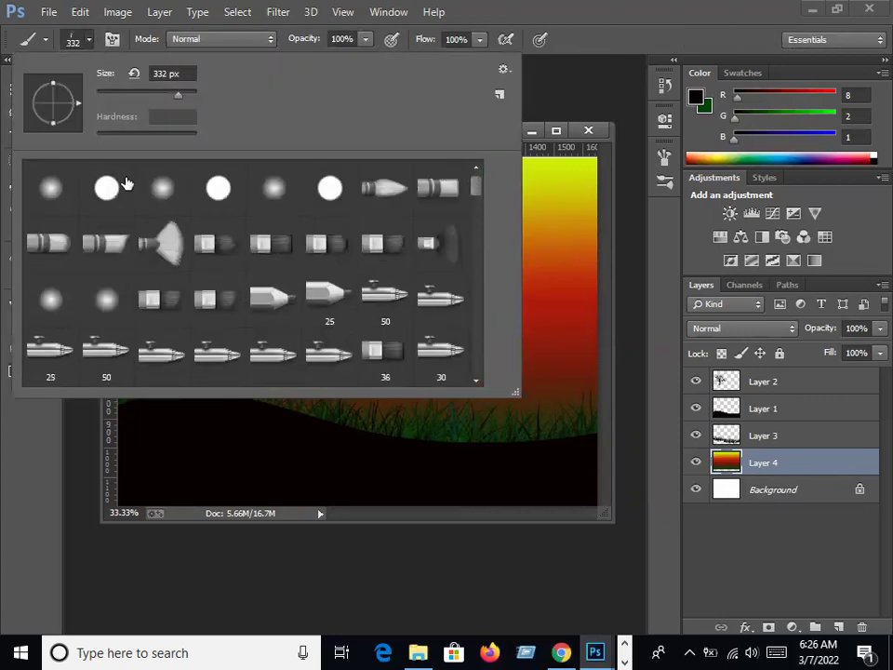
left_click(107, 191)
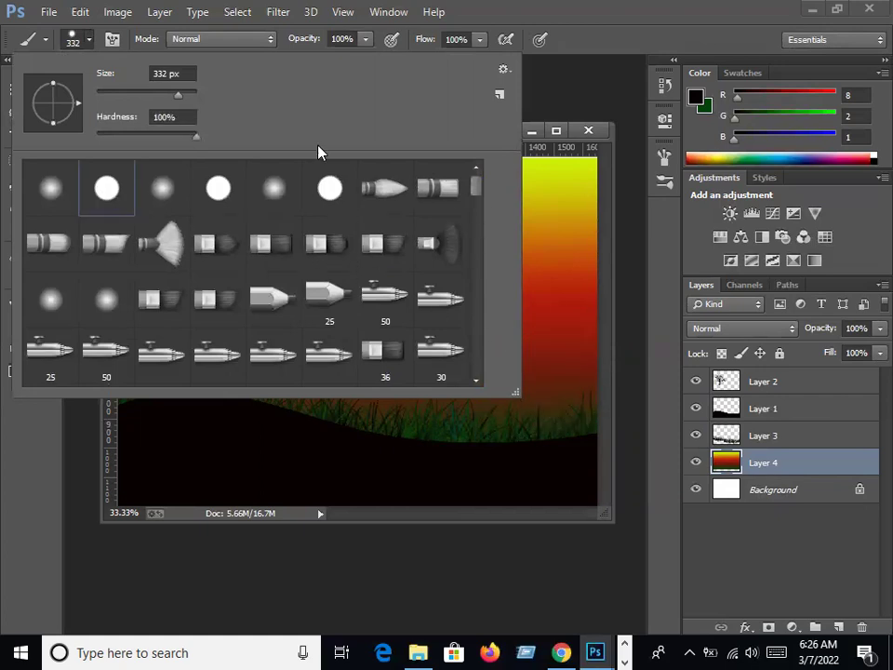
left_click(85, 42)
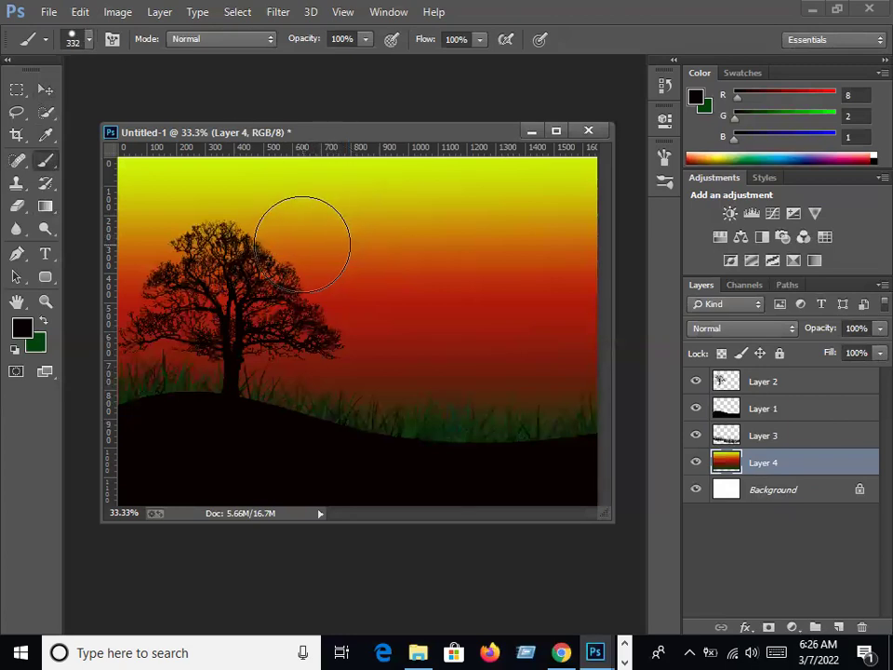
Add new Layer 5 above the sky, stamp a test black circle, then undo it.
left_click(839, 626)
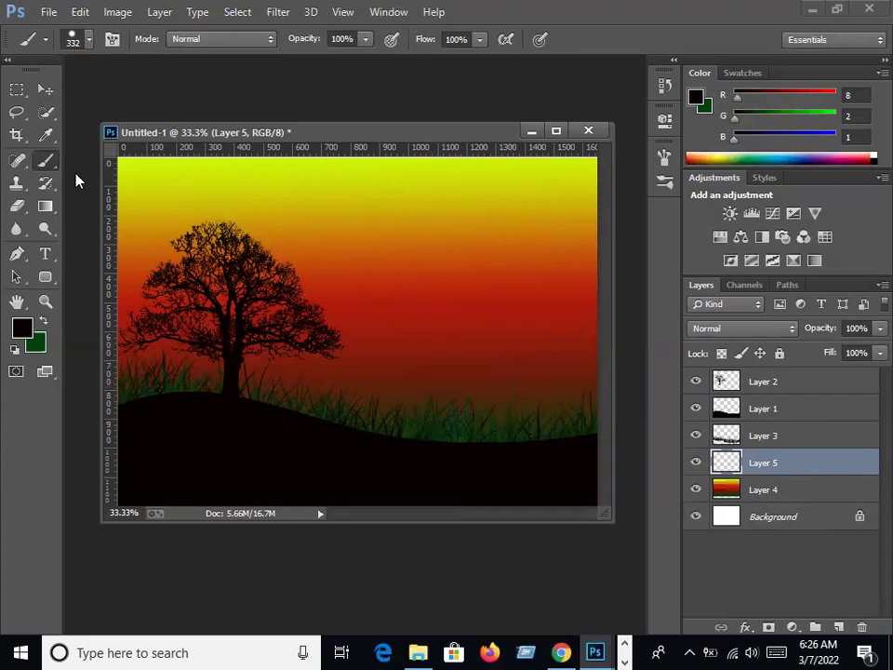
left_click(284, 236)
left_click(283, 235)
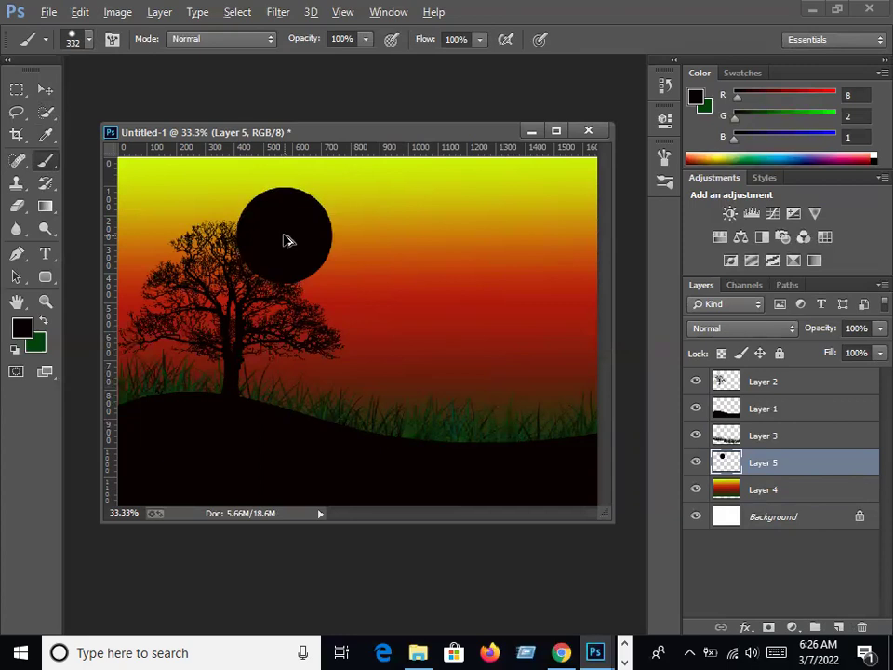
key("ctrl+z")
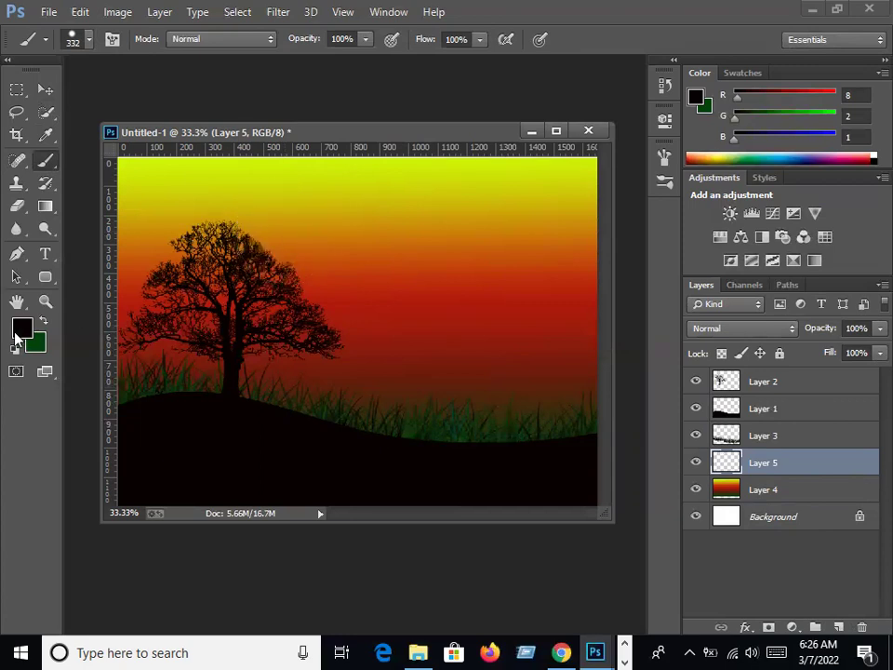
Set the foreground to f2e8e7 and stamp a pale sun disc above the tree on new Layer 6.
left_click(19, 330)
type("f2e8e7")
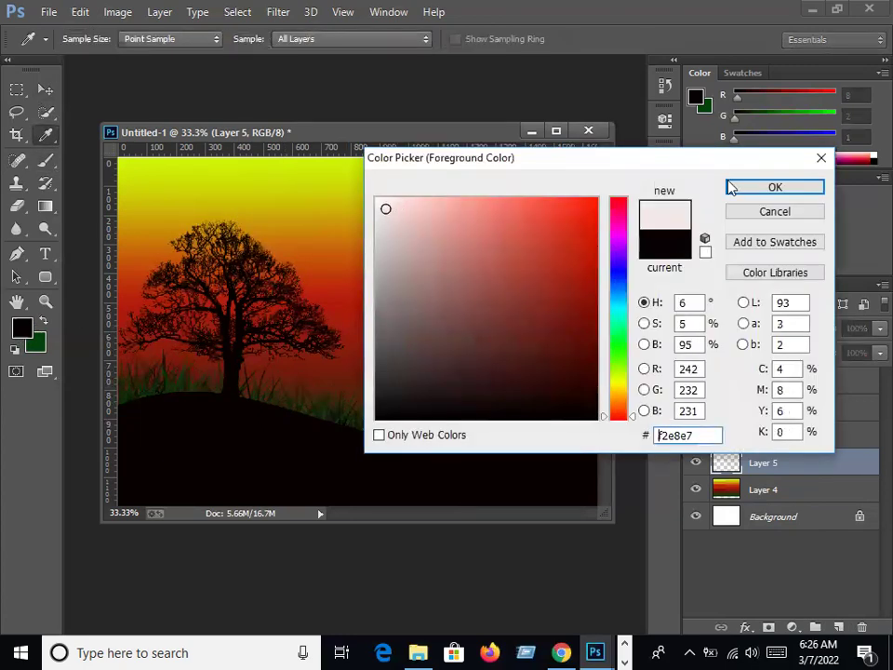
left_click(762, 186)
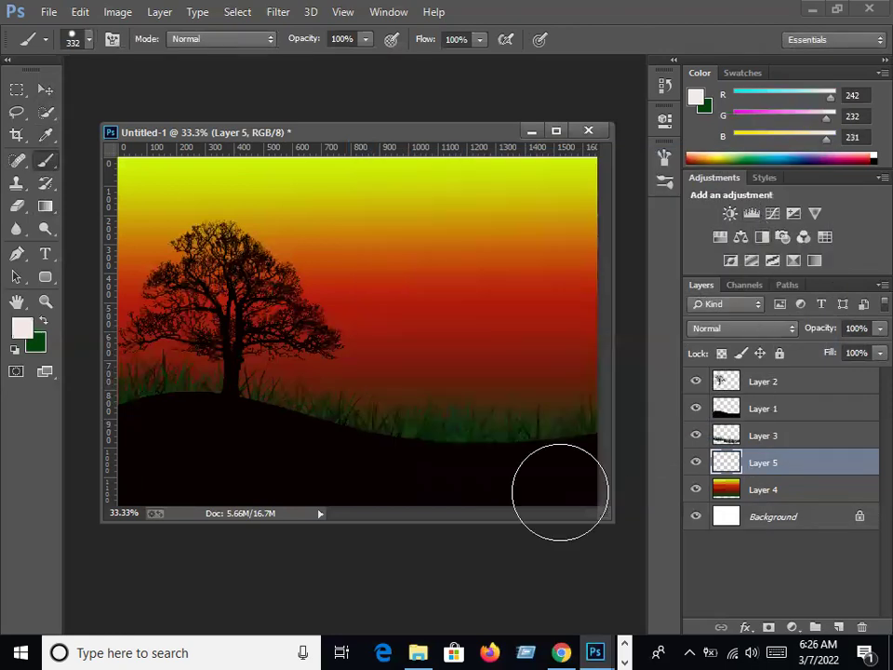
left_click(839, 628)
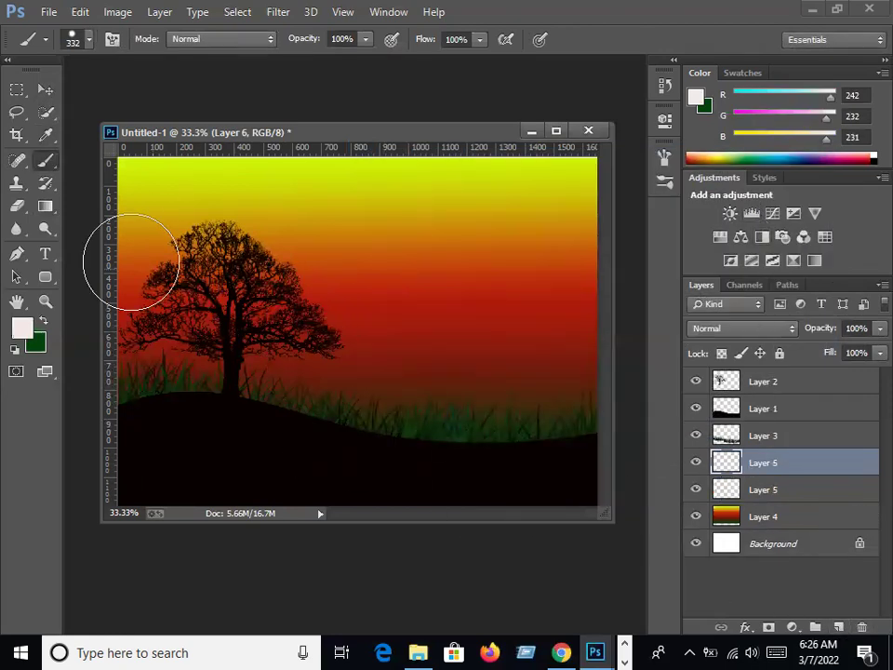
left_click(296, 241)
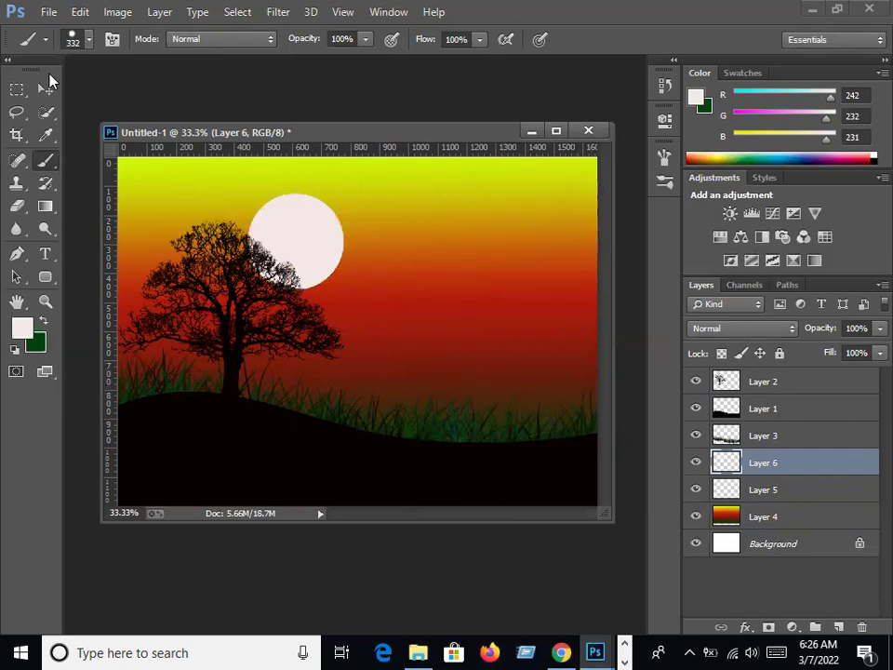
left_click(45, 89)
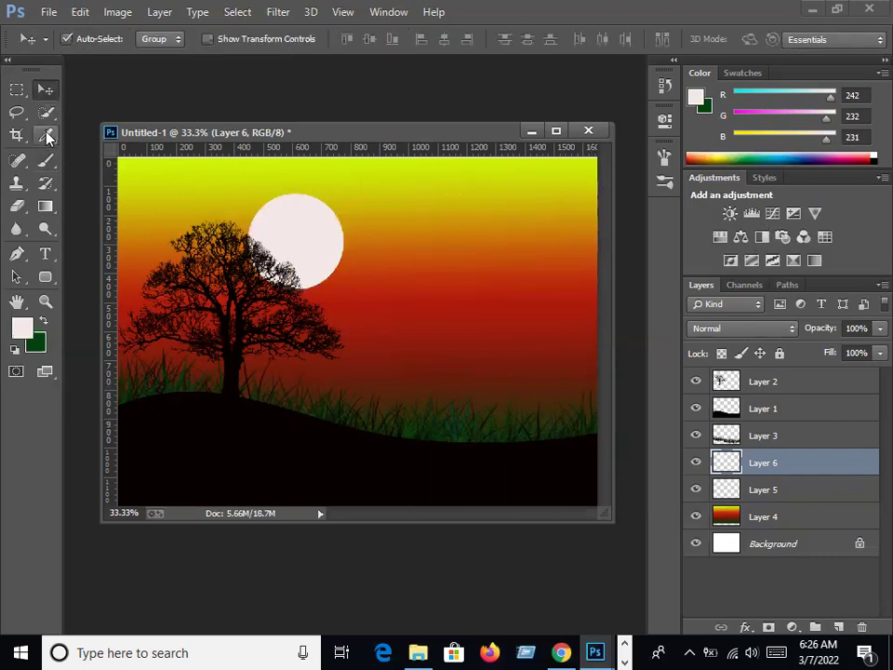
Choose a soft round brush at about 454 px and paint more of the sun disc.
key("b")
left_click(82, 40)
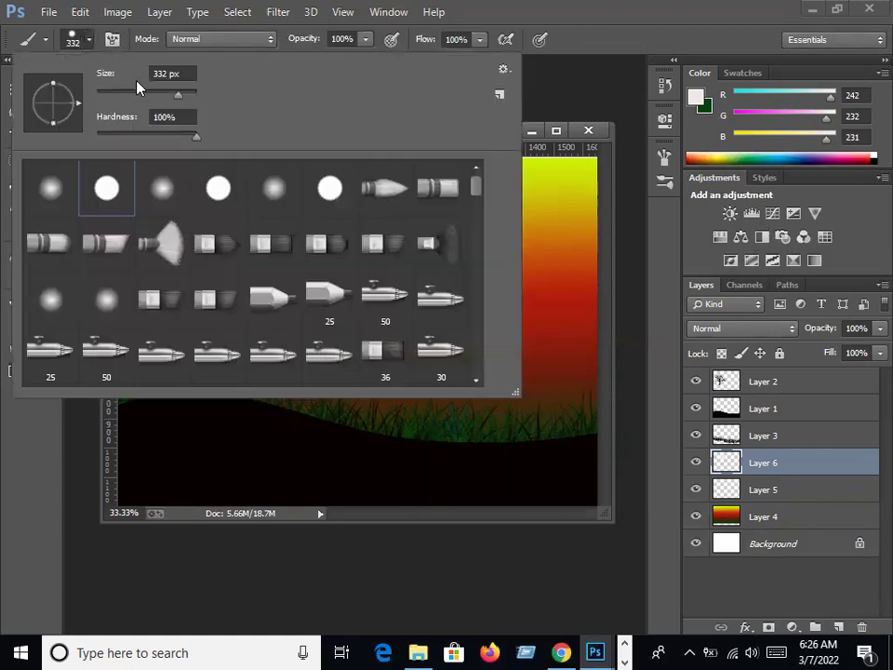
left_click(54, 190)
left_click_drag(184, 98, 187, 95)
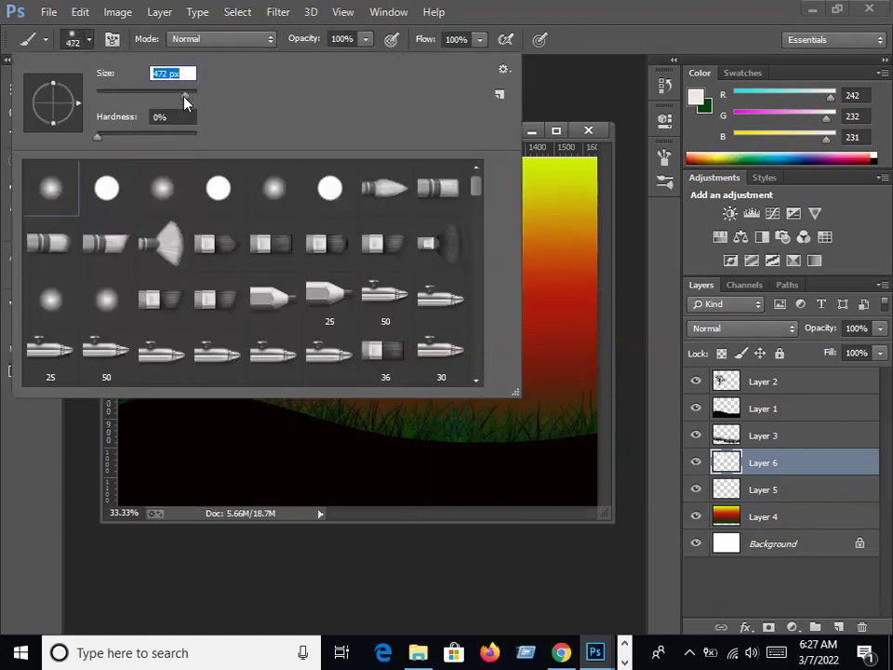
left_click(70, 32)
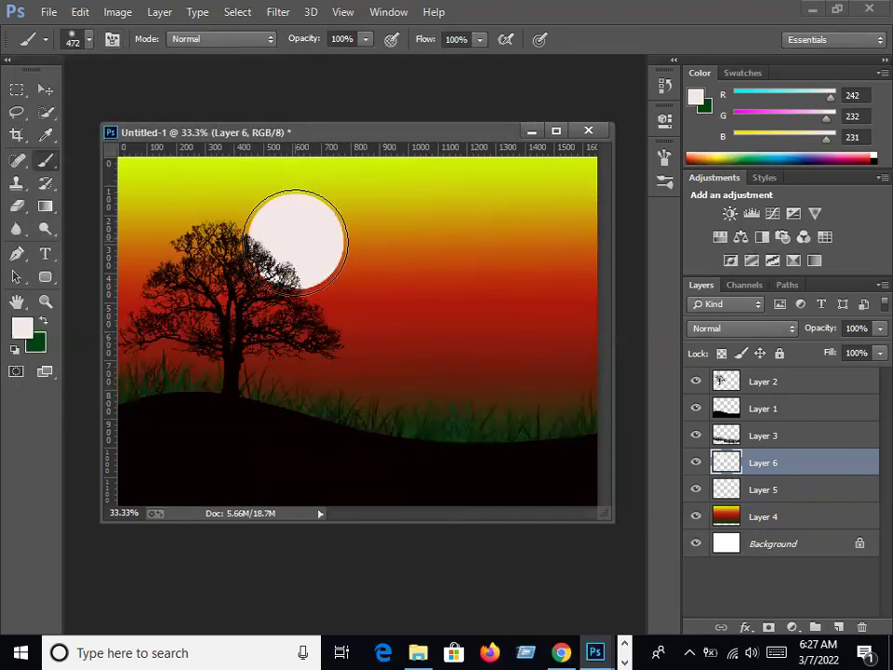
left_click(89, 39)
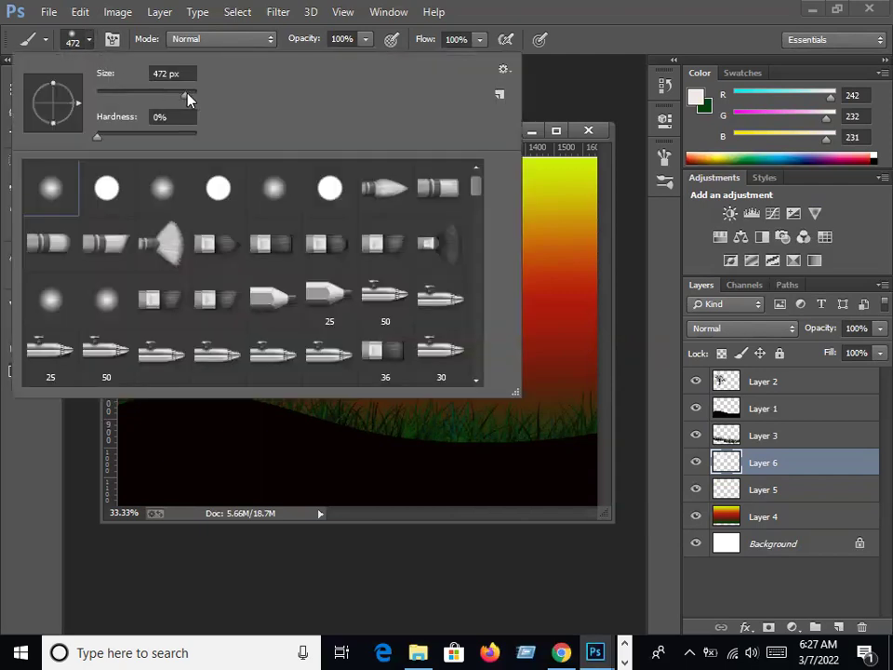
left_click_drag(188, 100, 183, 100)
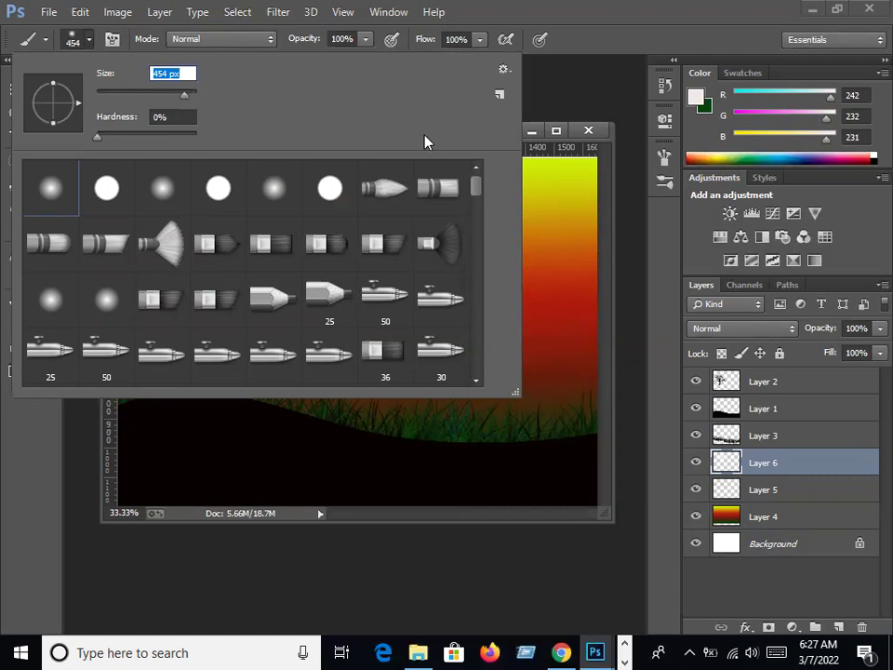
key("Return")
left_click(298, 242)
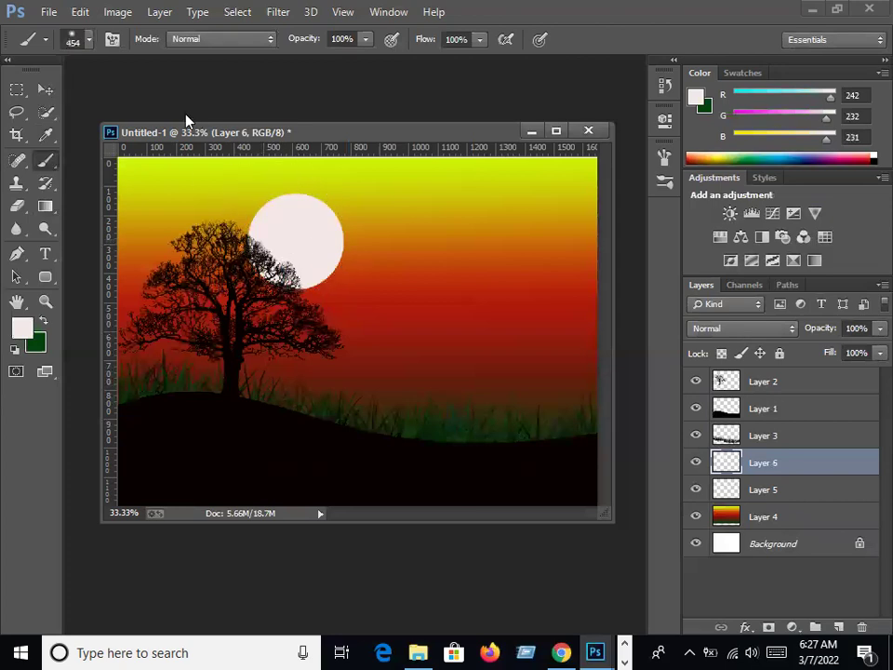
Set the soft brush to 500 px and click a pale glow around the sun.
left_click(85, 42)
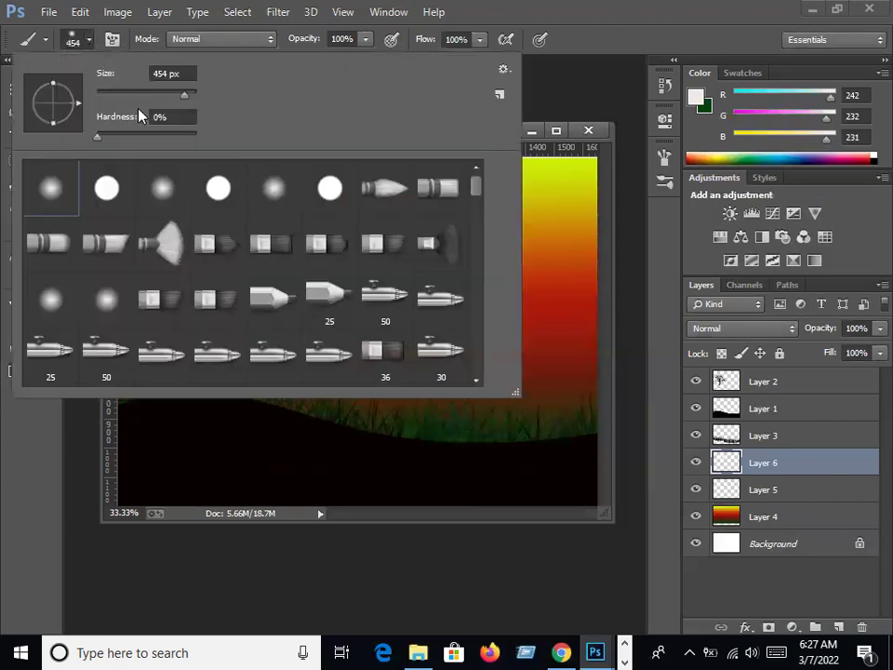
double_click(168, 73)
key("BackSpace")
key("BackSpace")
key("BackSpace")
type("500")
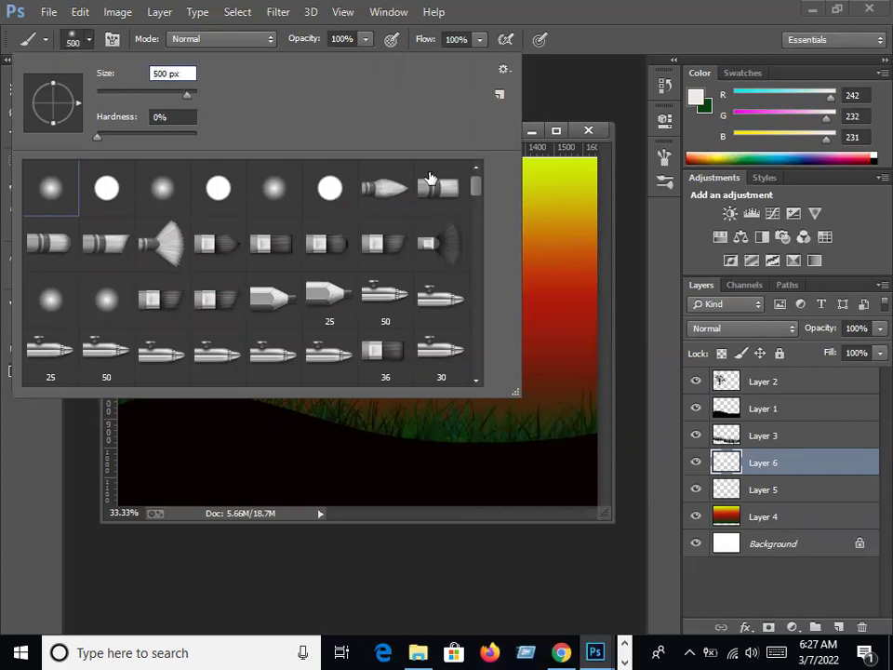
key("Return")
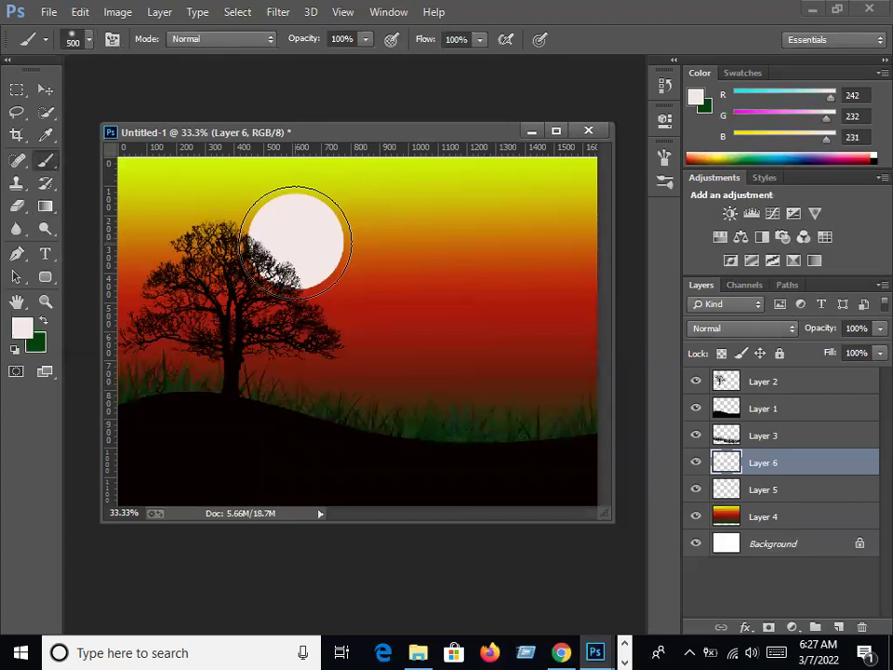
left_click(296, 242)
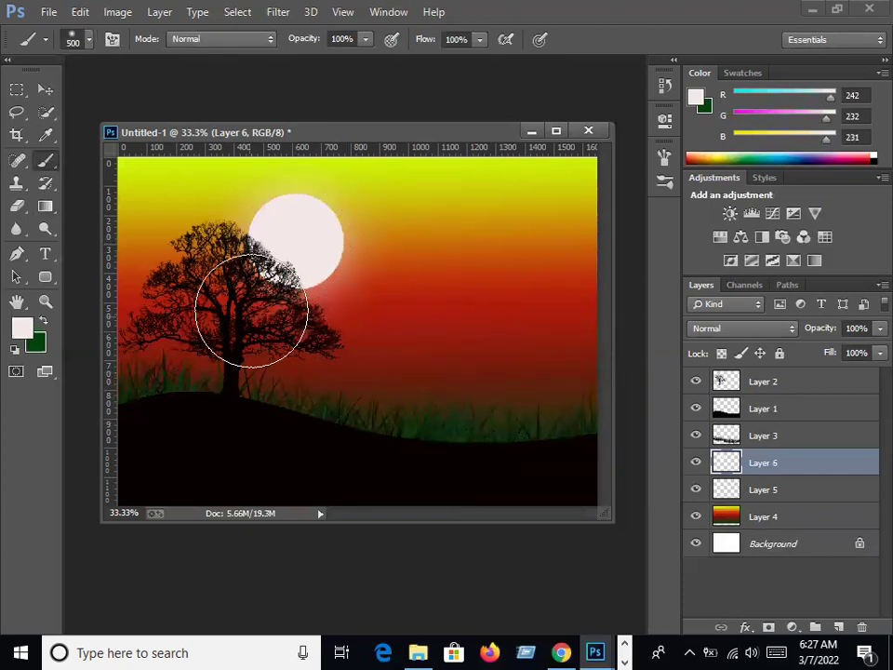
left_click(48, 92)
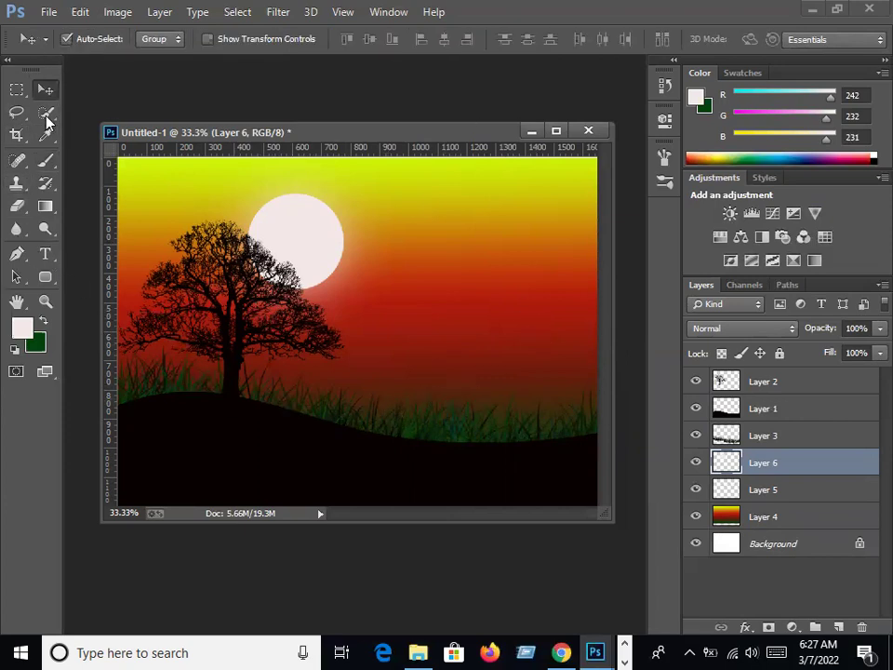
Switch to the Brush tool and choose a family silhouette brush tip.
left_click(46, 158)
left_click(84, 43)
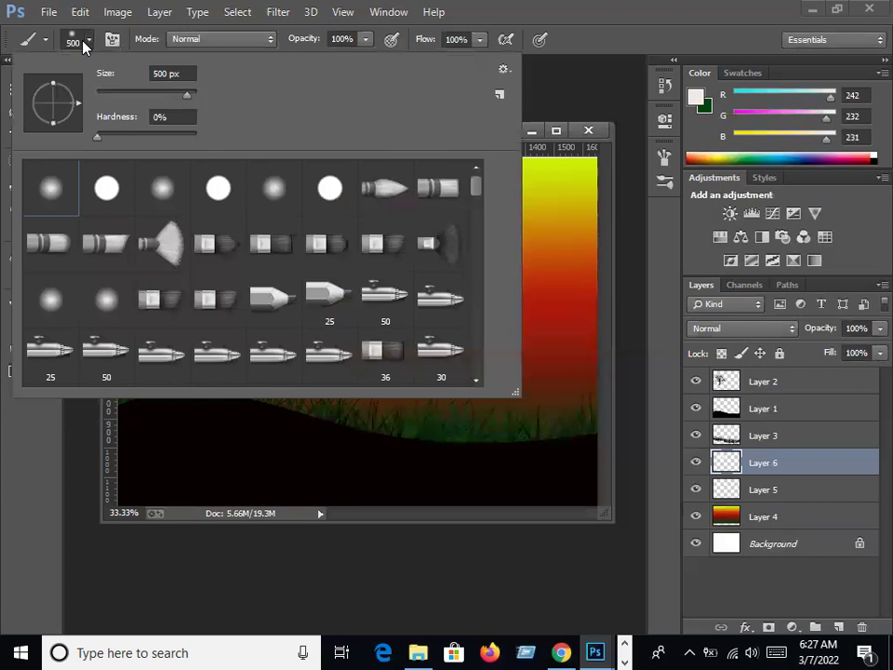
mouse_move(478, 189)
left_mouse_down()
mouse_move(478, 260)
mouse_move(482, 251)
left_mouse_up()
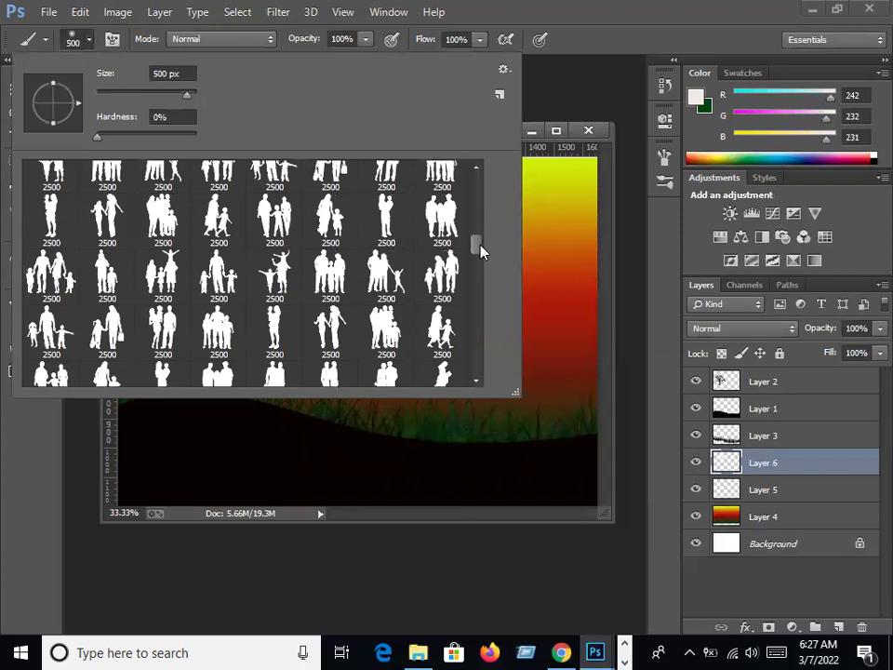
left_click(163, 274)
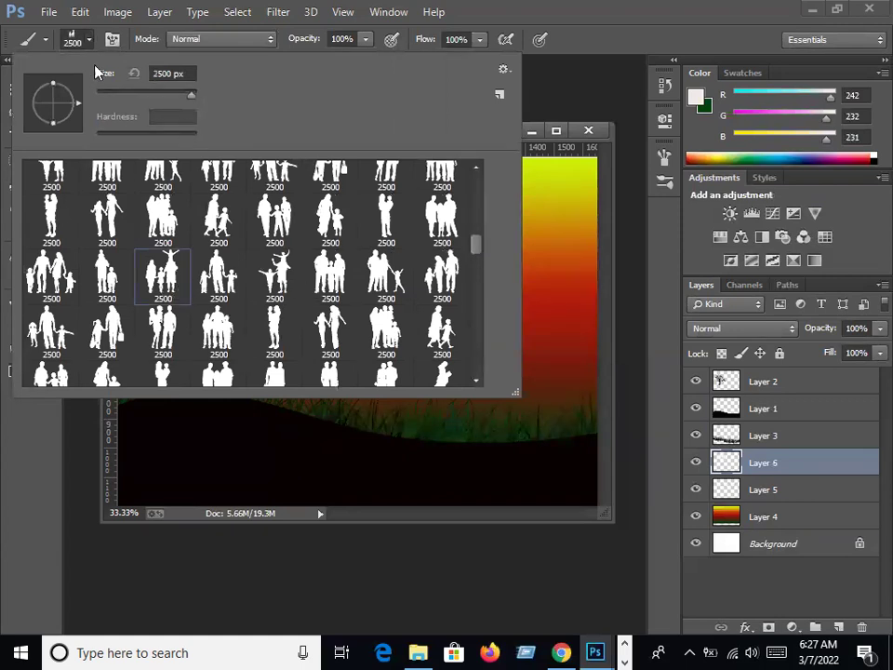
Set the family silhouette brush size to 700 px.
left_click(159, 95)
left_click_drag(164, 99, 185, 97)
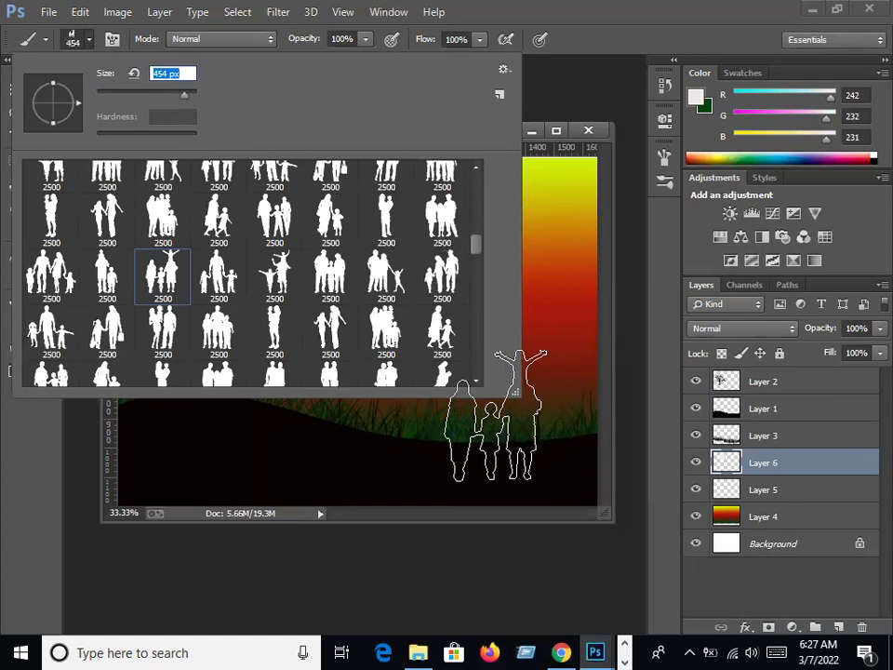
left_click_drag(187, 96, 191, 96)
left_click(171, 74)
key("BackSpace")
key("BackSpace")
key("BackSpace")
key("BackSpace")
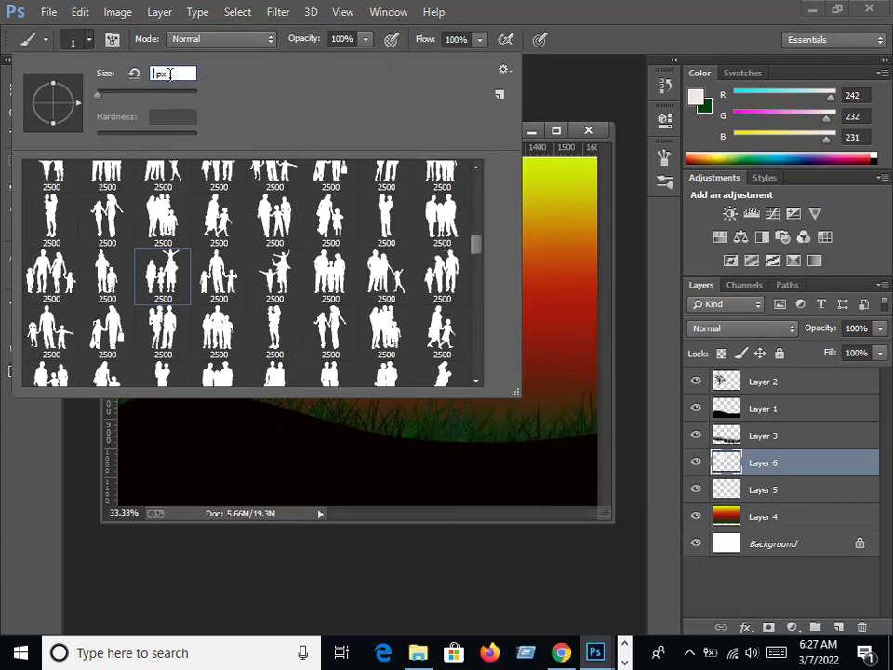
type("700")
left_click(88, 39)
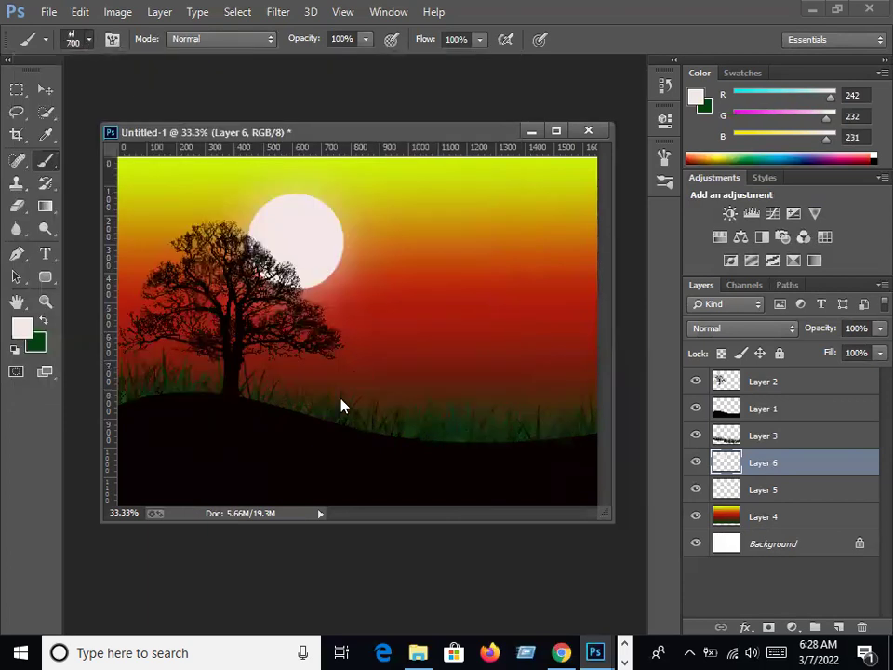
key("Return")
left_click(73, 34)
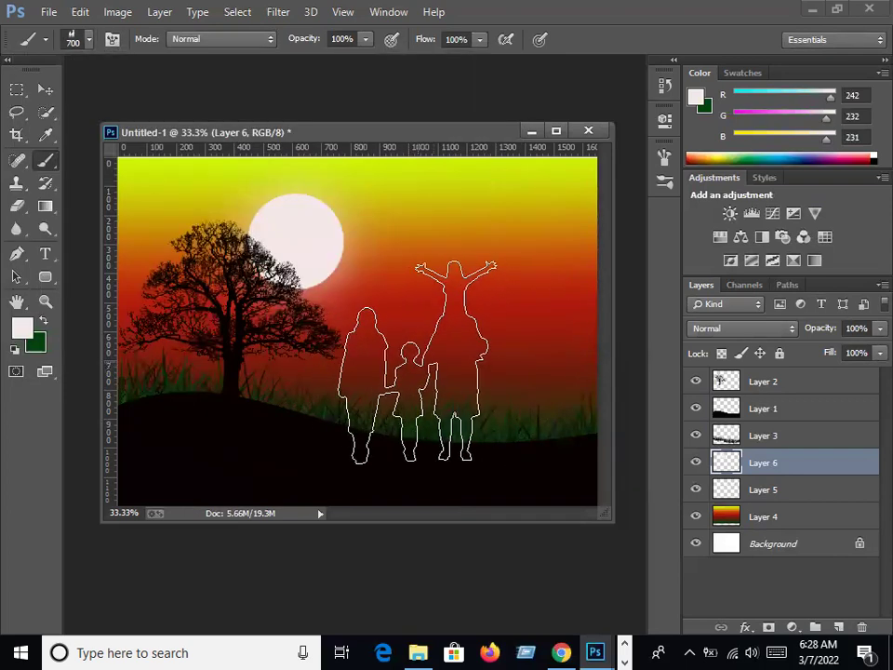
Stamp a trial pale family silhouette right of the tree, then undo it.
left_click(424, 358)
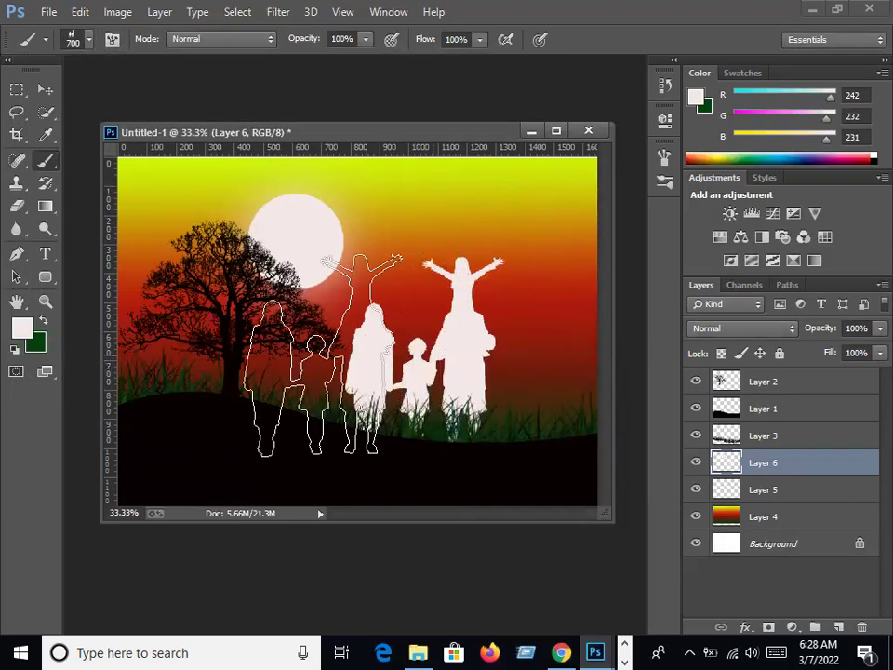
left_click(26, 326)
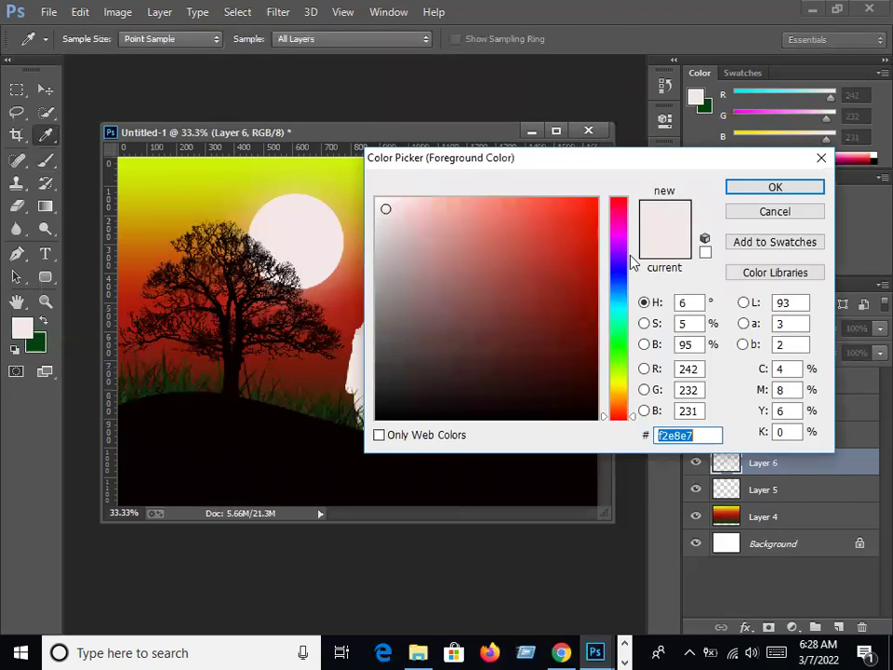
left_click(818, 155)
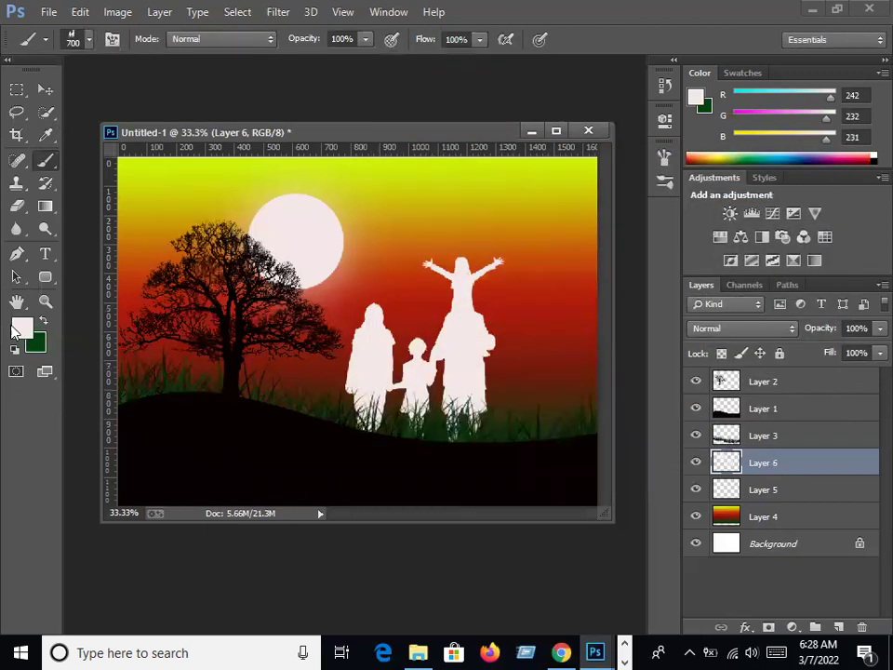
key("ctrl+z")
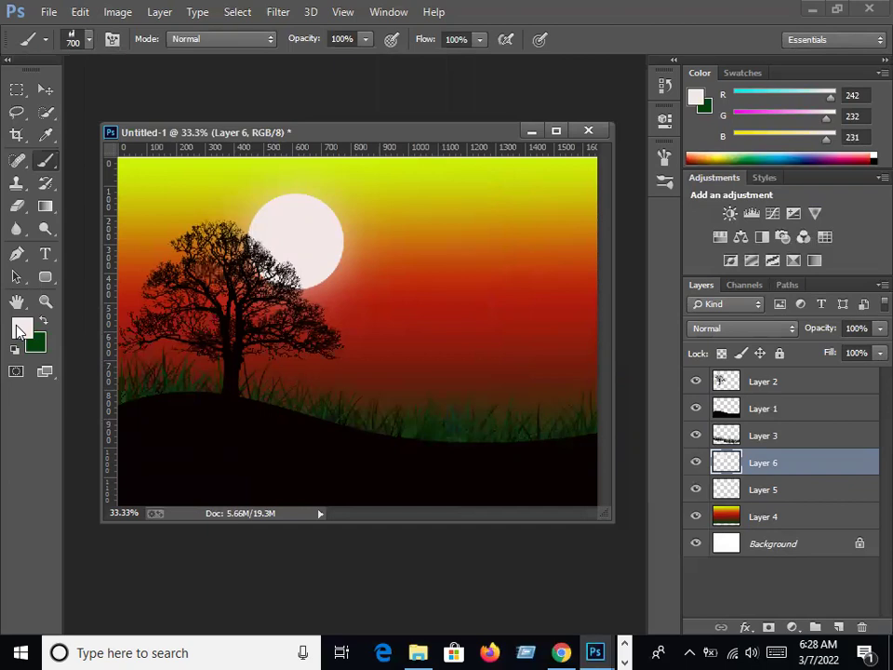
Set the painting colour to near-black 070100 and stamp the family silhouette right of the tree.
left_click(20, 329)
left_click(588, 413)
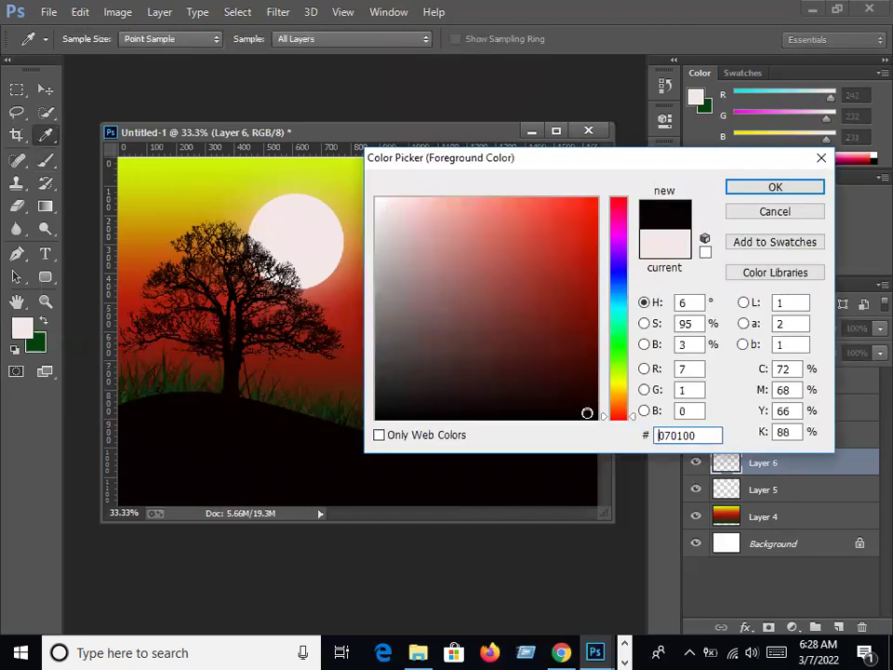
left_click(770, 190)
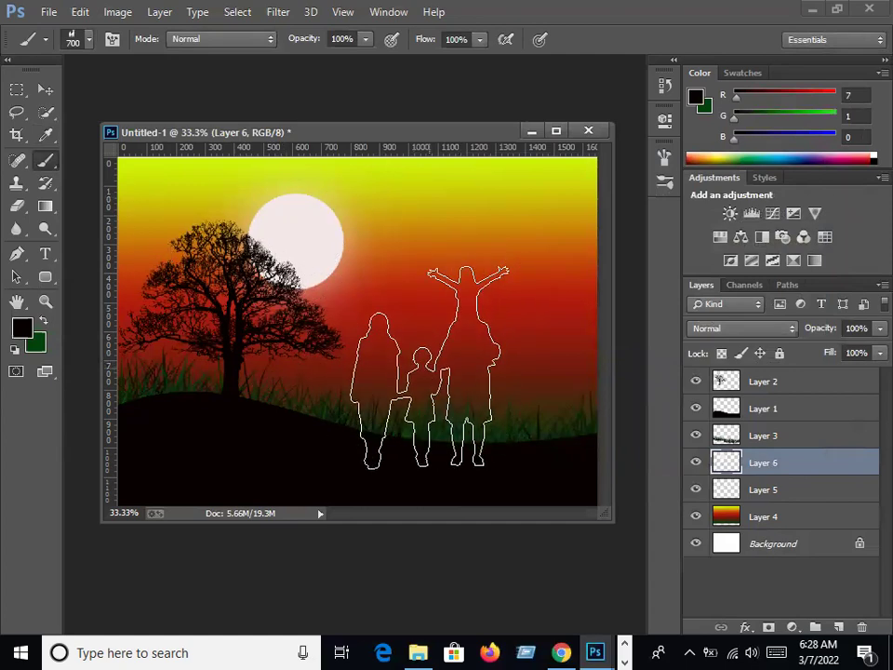
left_click(426, 367)
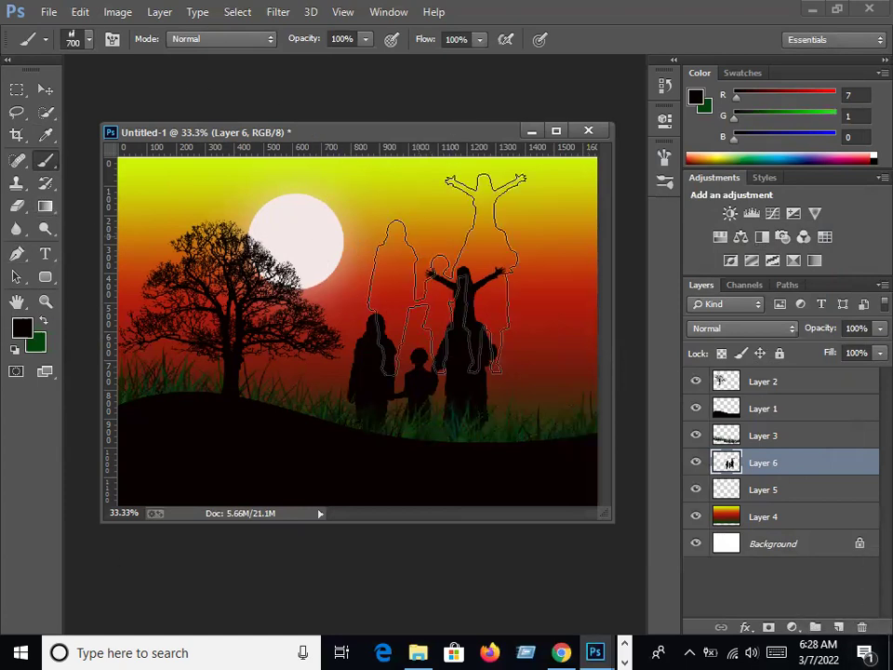
left_click(43, 87)
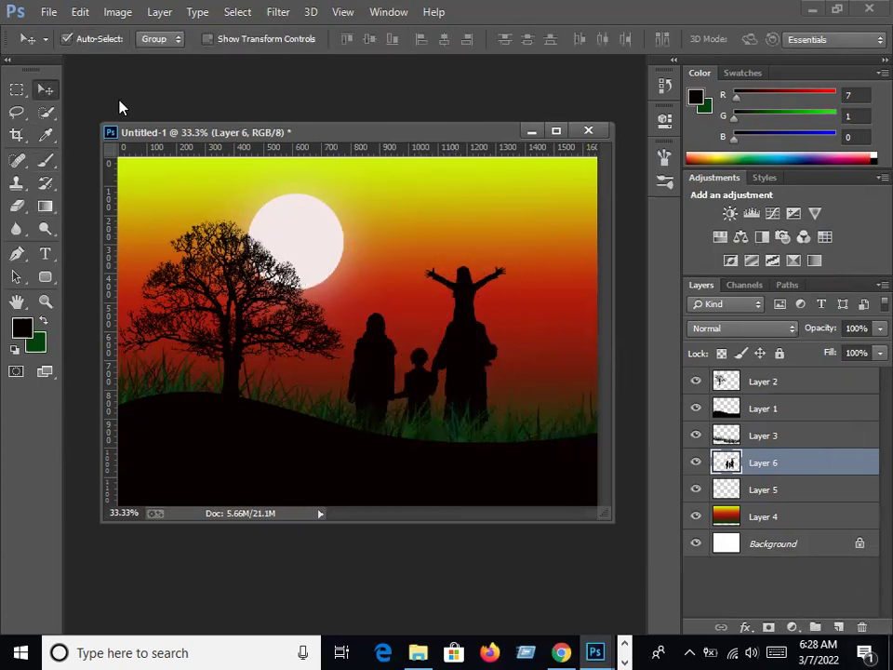
Save As JPEG named 'background pic' in Downloads, accepting the default JPEG options.
left_click(50, 12)
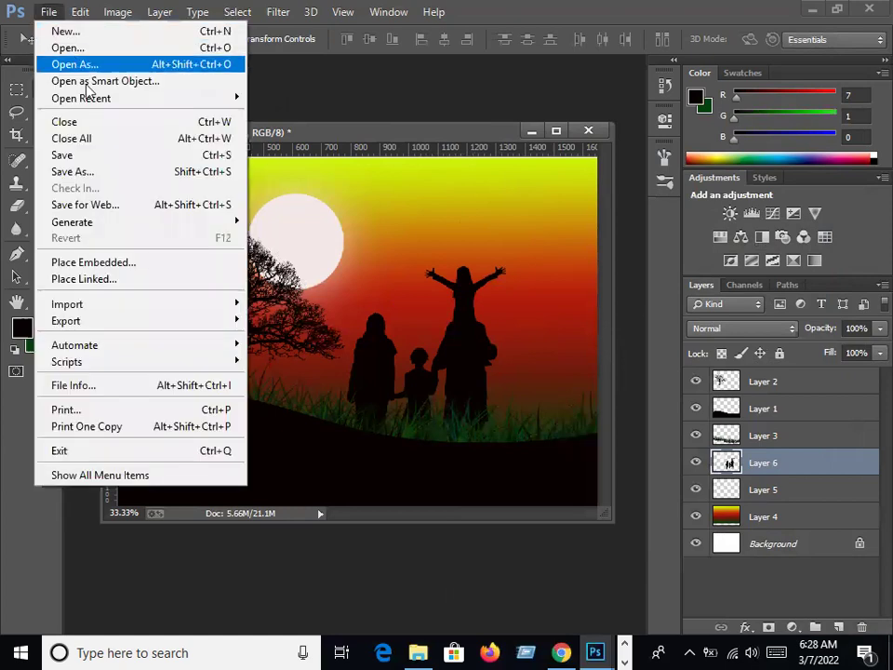
left_click(91, 173)
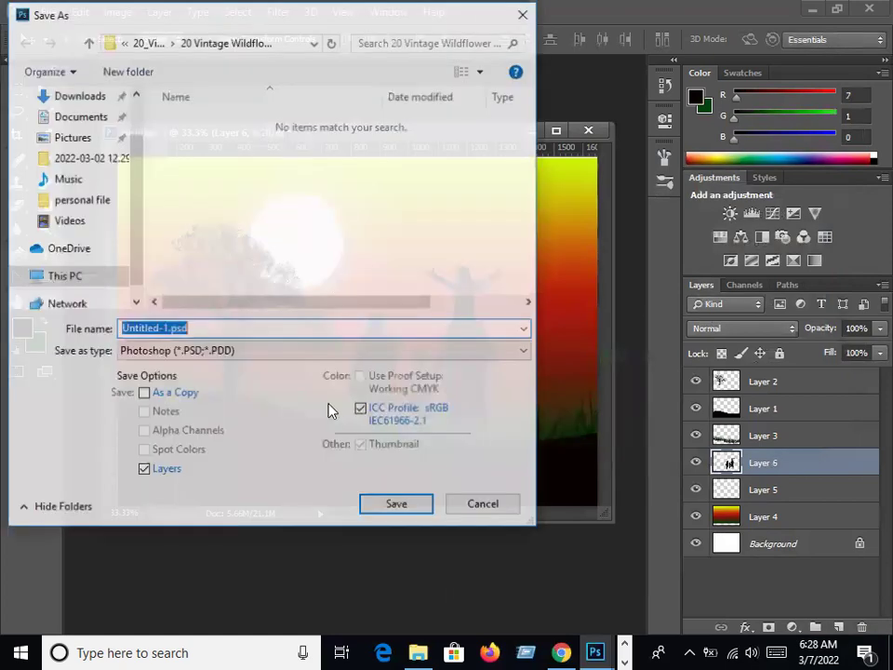
left_click(242, 352)
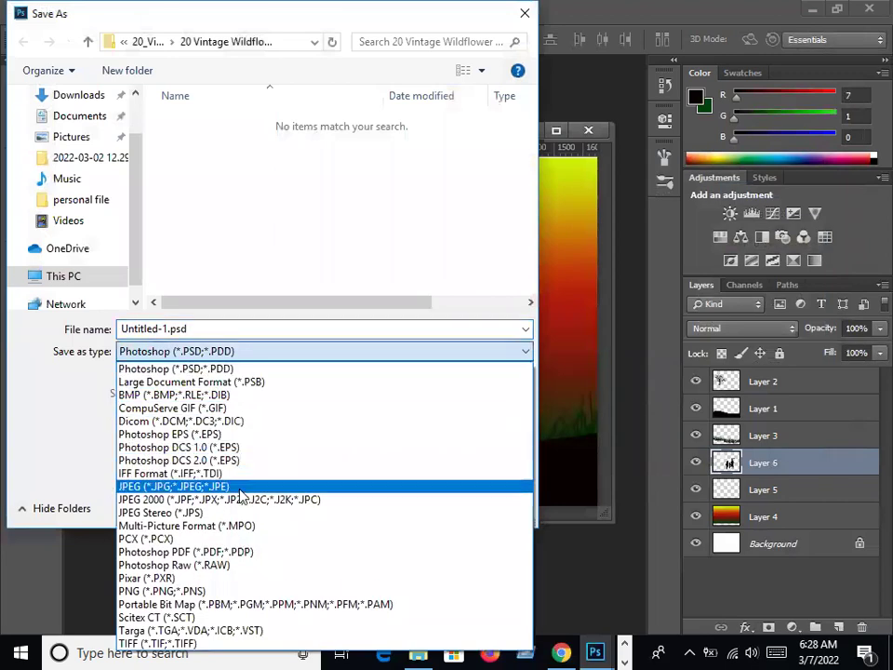
left_click(182, 373)
double_click(198, 330)
key("BackSpace")
type("background p")
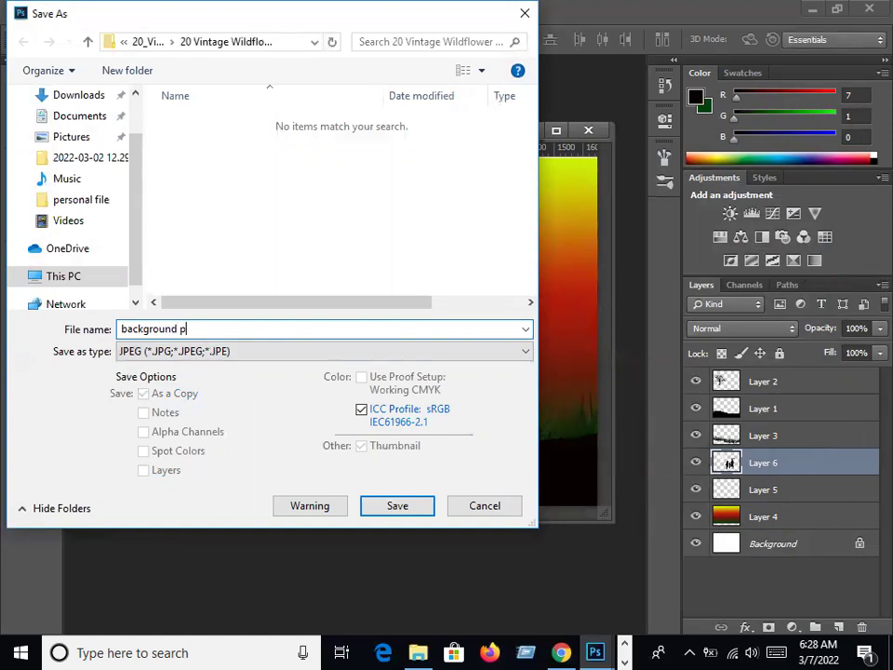
type("ic")
mouse_move(79, 115)
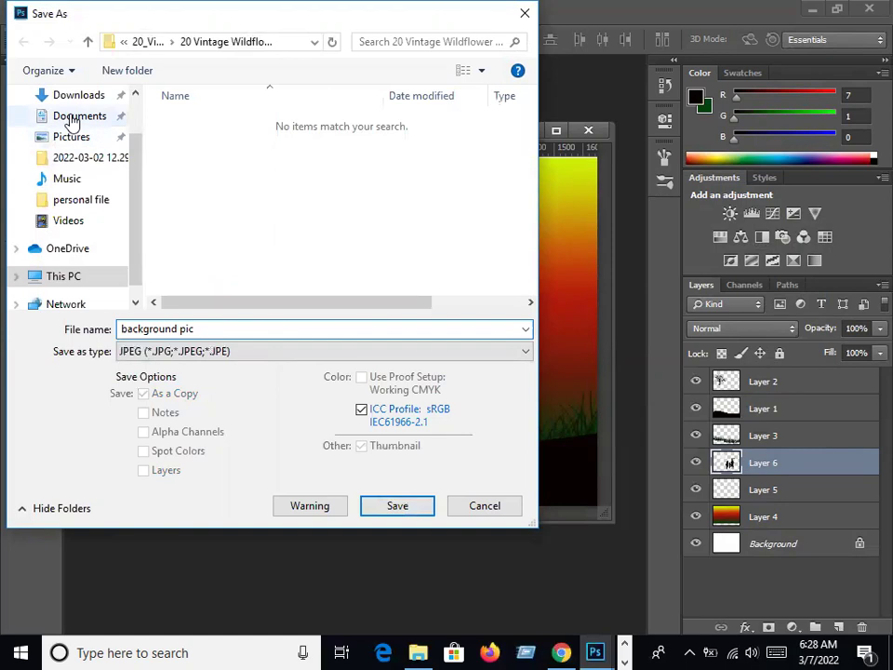
left_click(84, 96)
left_click(380, 509)
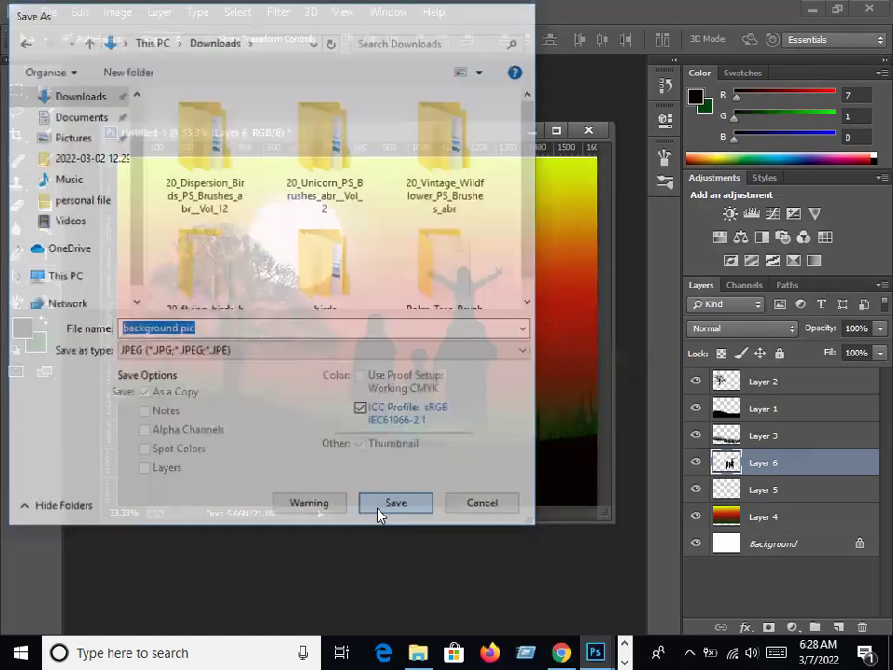
left_click(542, 163)
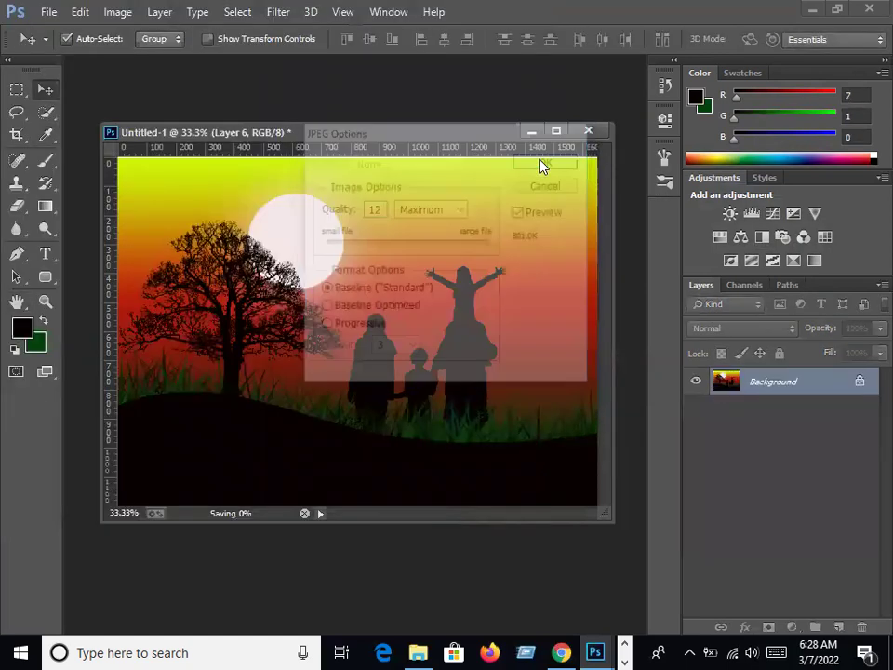